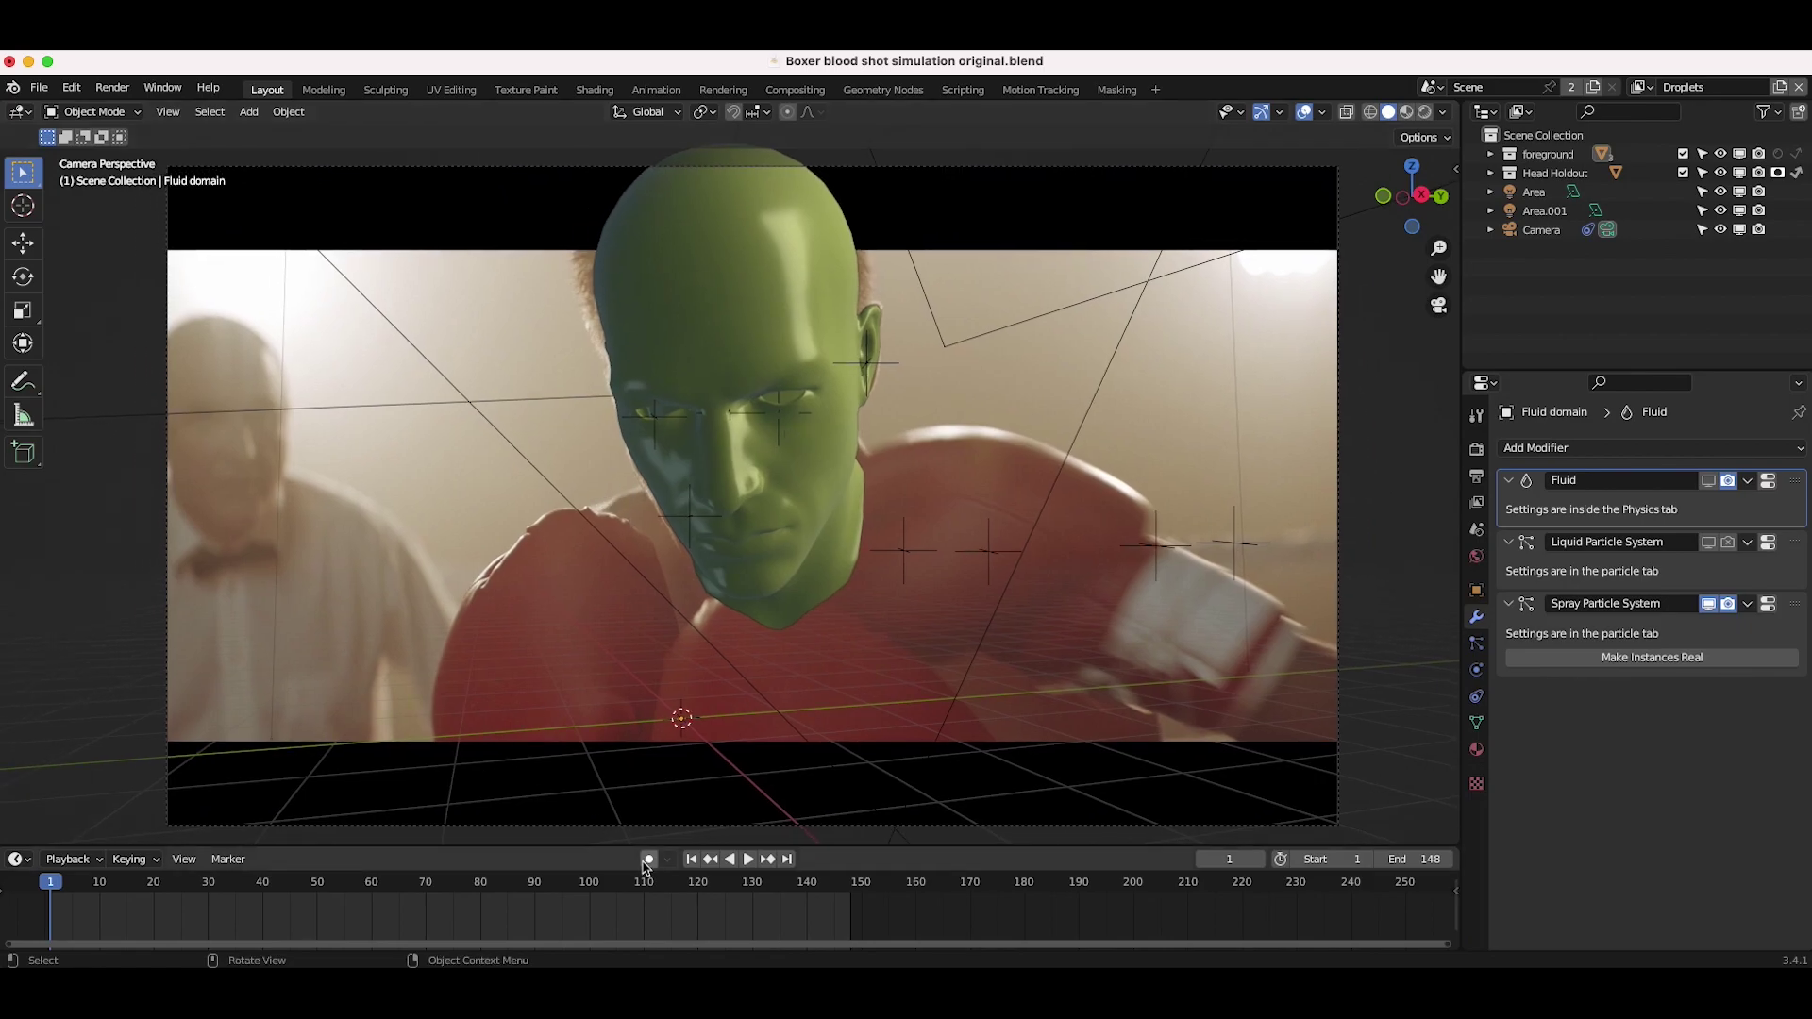
# Open the motion tracking workspace and examine the camera tracking markers and solve settings of the boxing clip.
pyautogui.click(1036, 90)
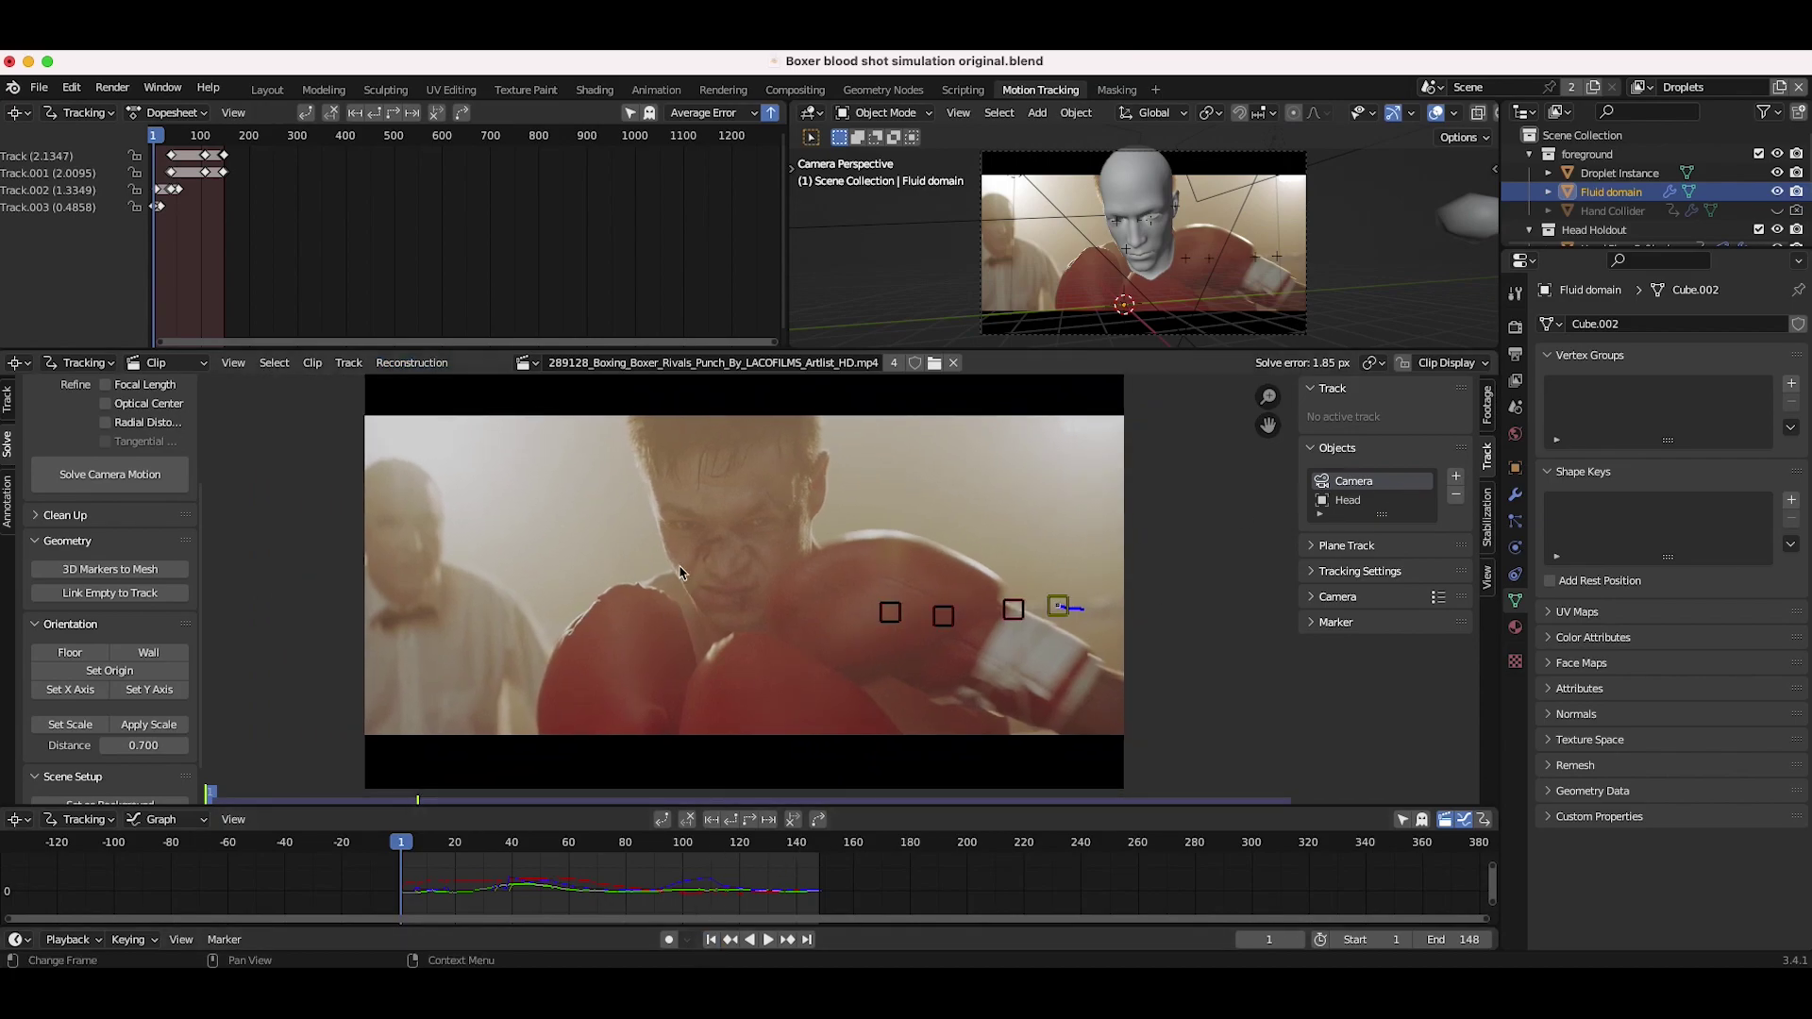
pyautogui.scroll(-1, 762, 600)
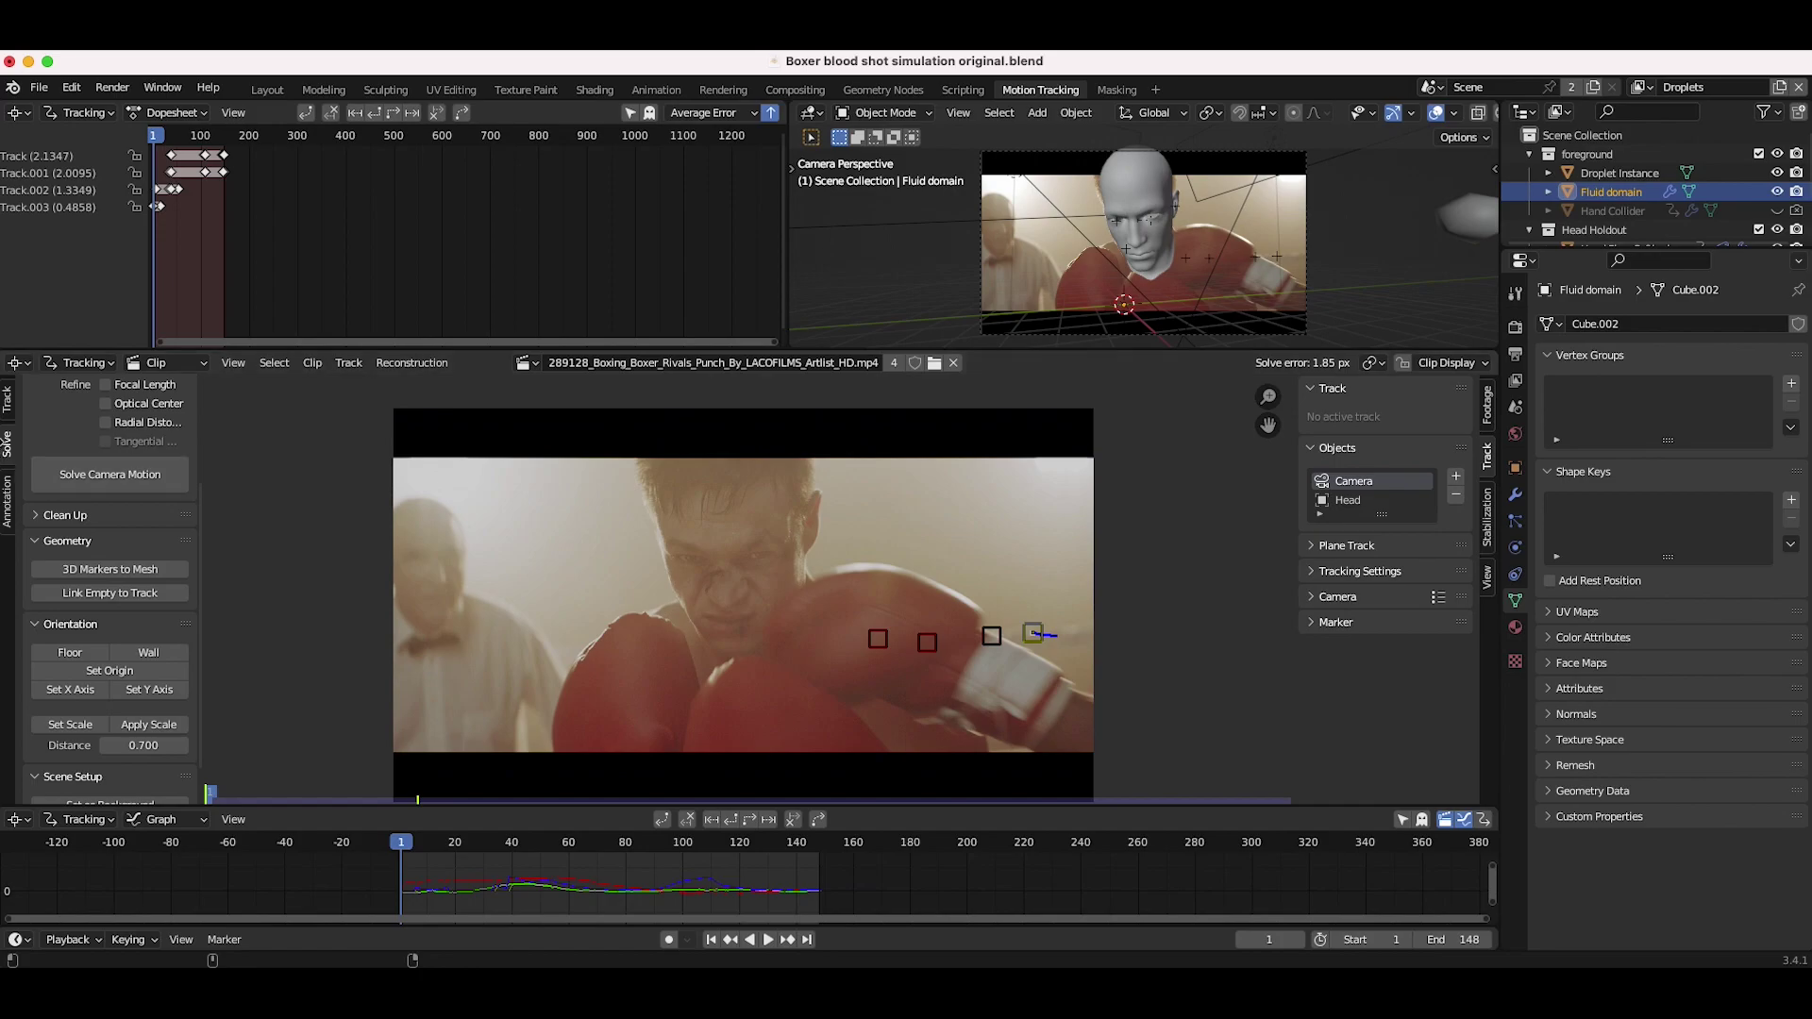
pyautogui.click(7, 401)
pyautogui.click(8, 443)
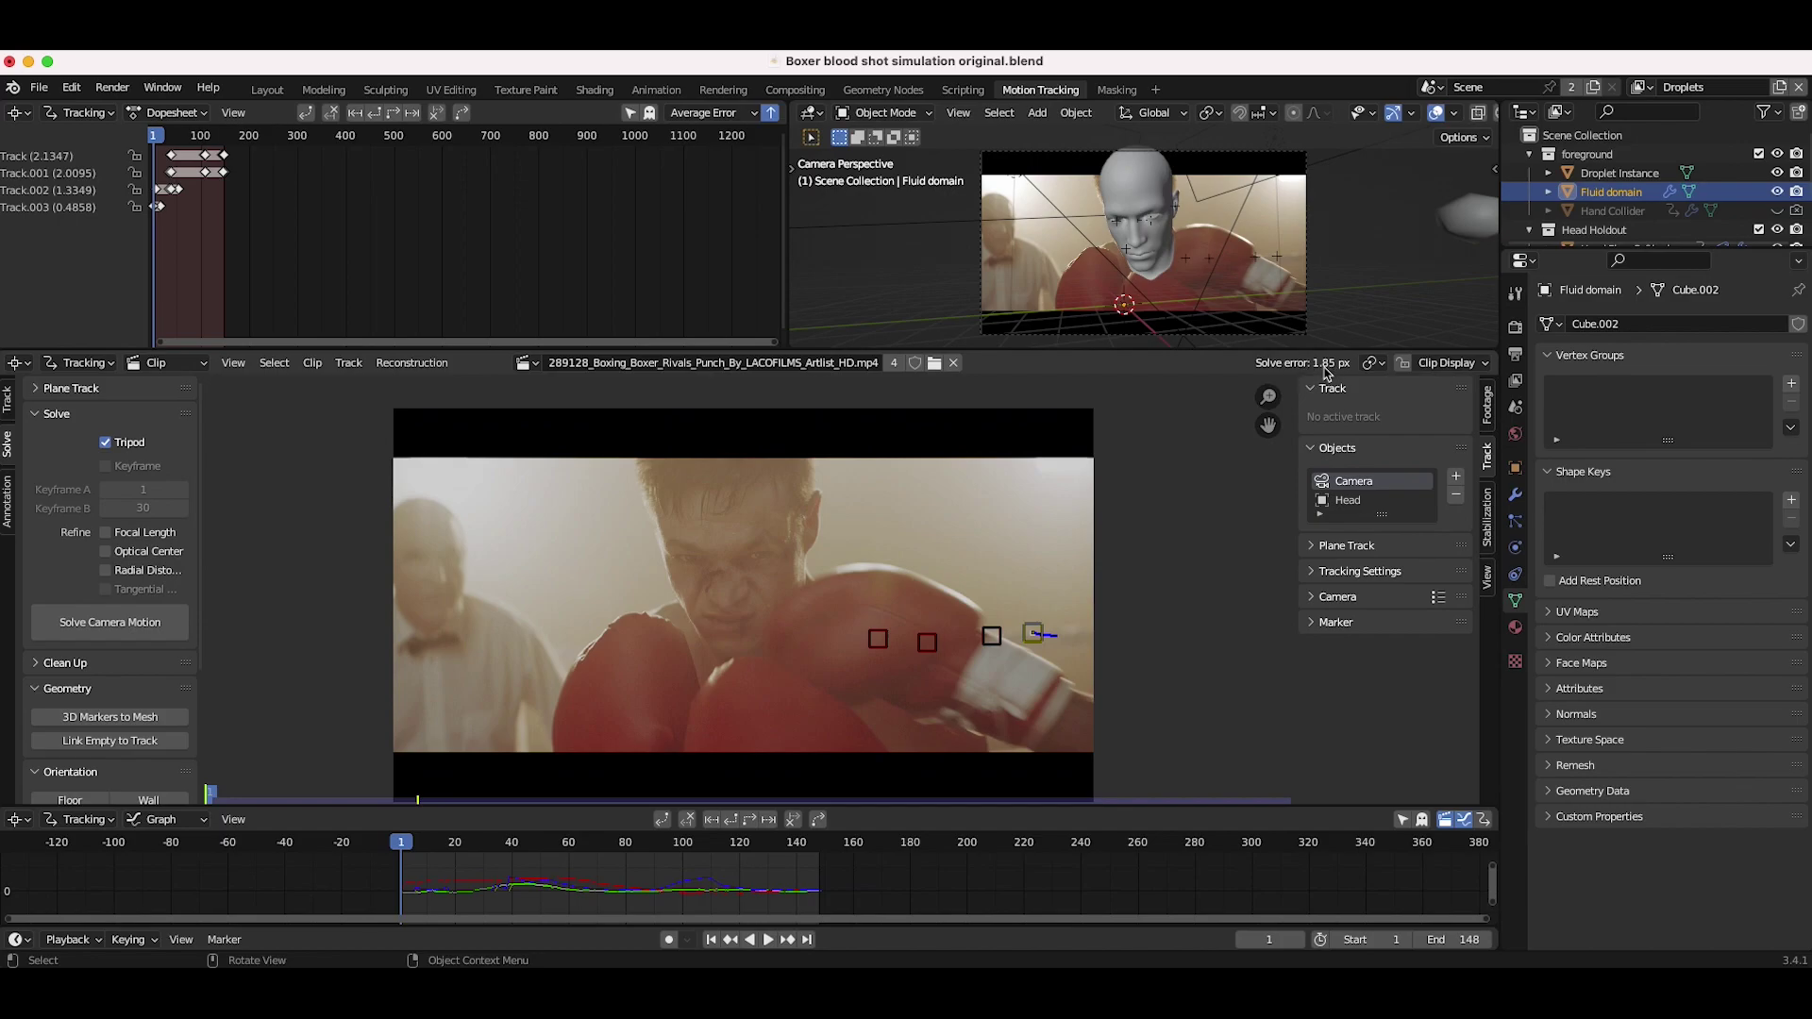
# Select all camera tracks, enlarge the clip view and play the footage from the start to check how the markers follow.
pyautogui.press('b')
pyautogui.moveTo(1201, 401); pyautogui.dragTo(370, 819)
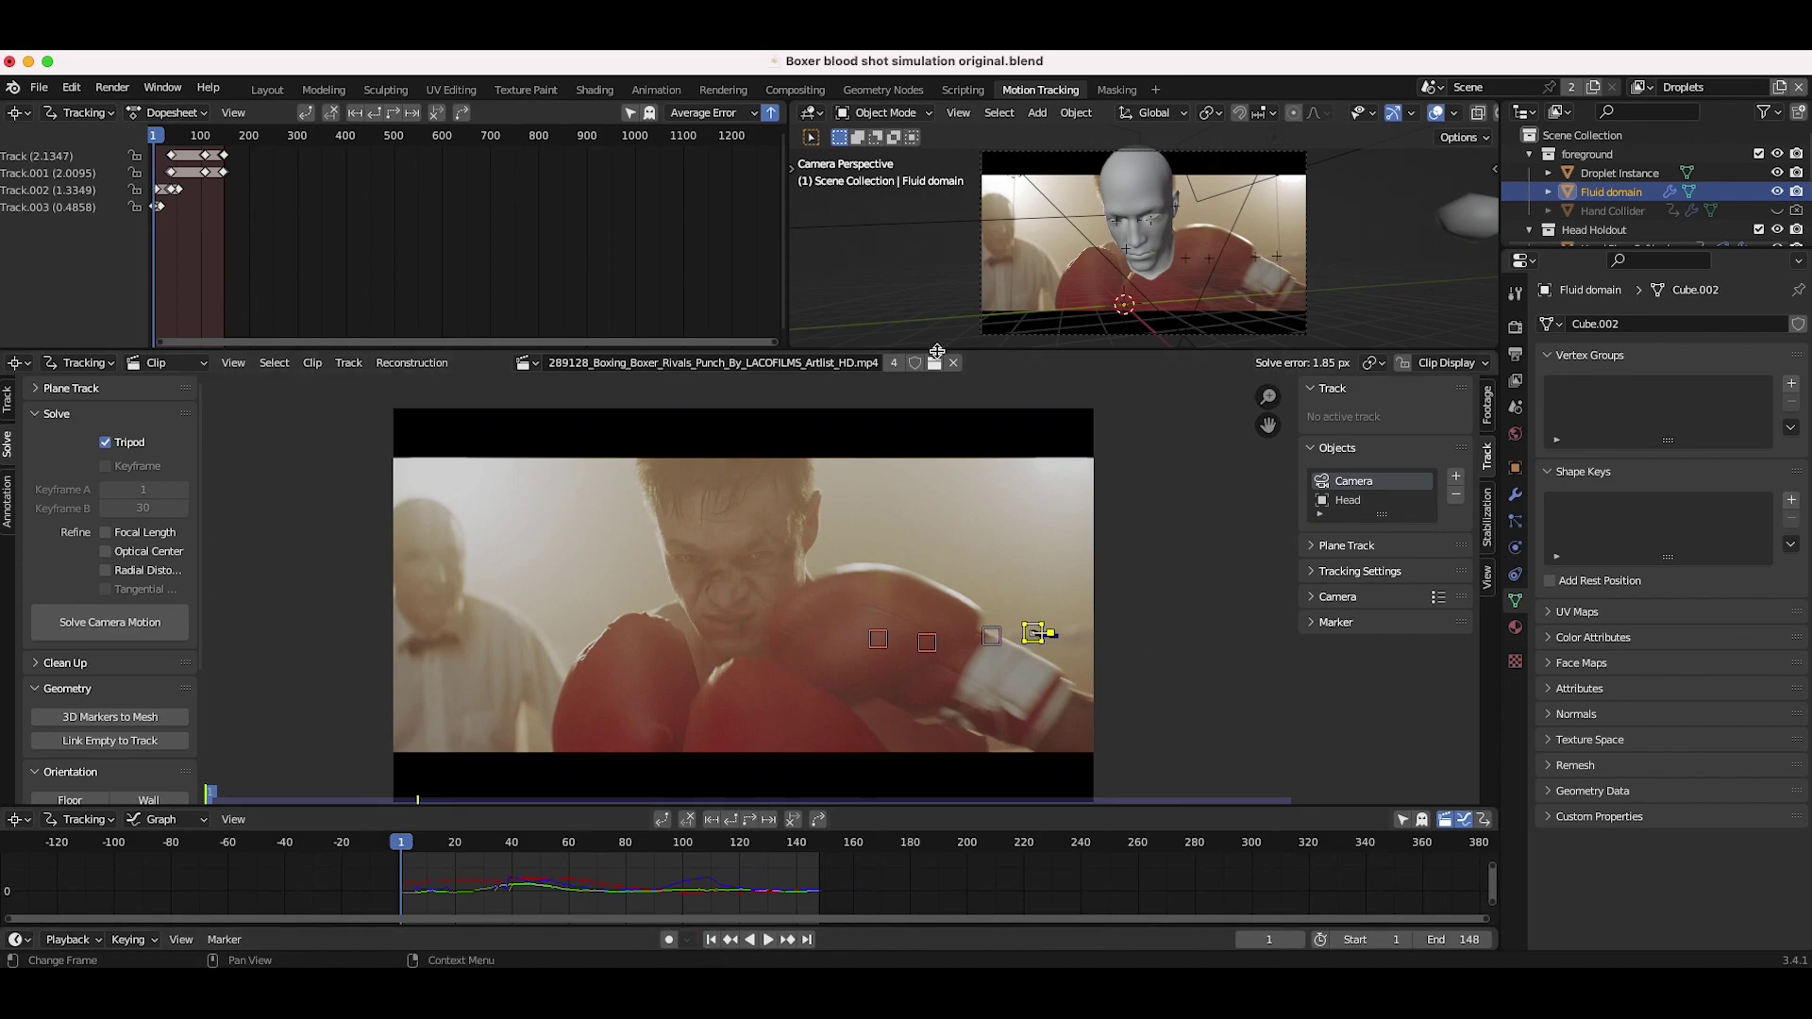
pyautogui.moveTo(937, 351); pyautogui.dragTo(939, 215)
pyautogui.press('space')
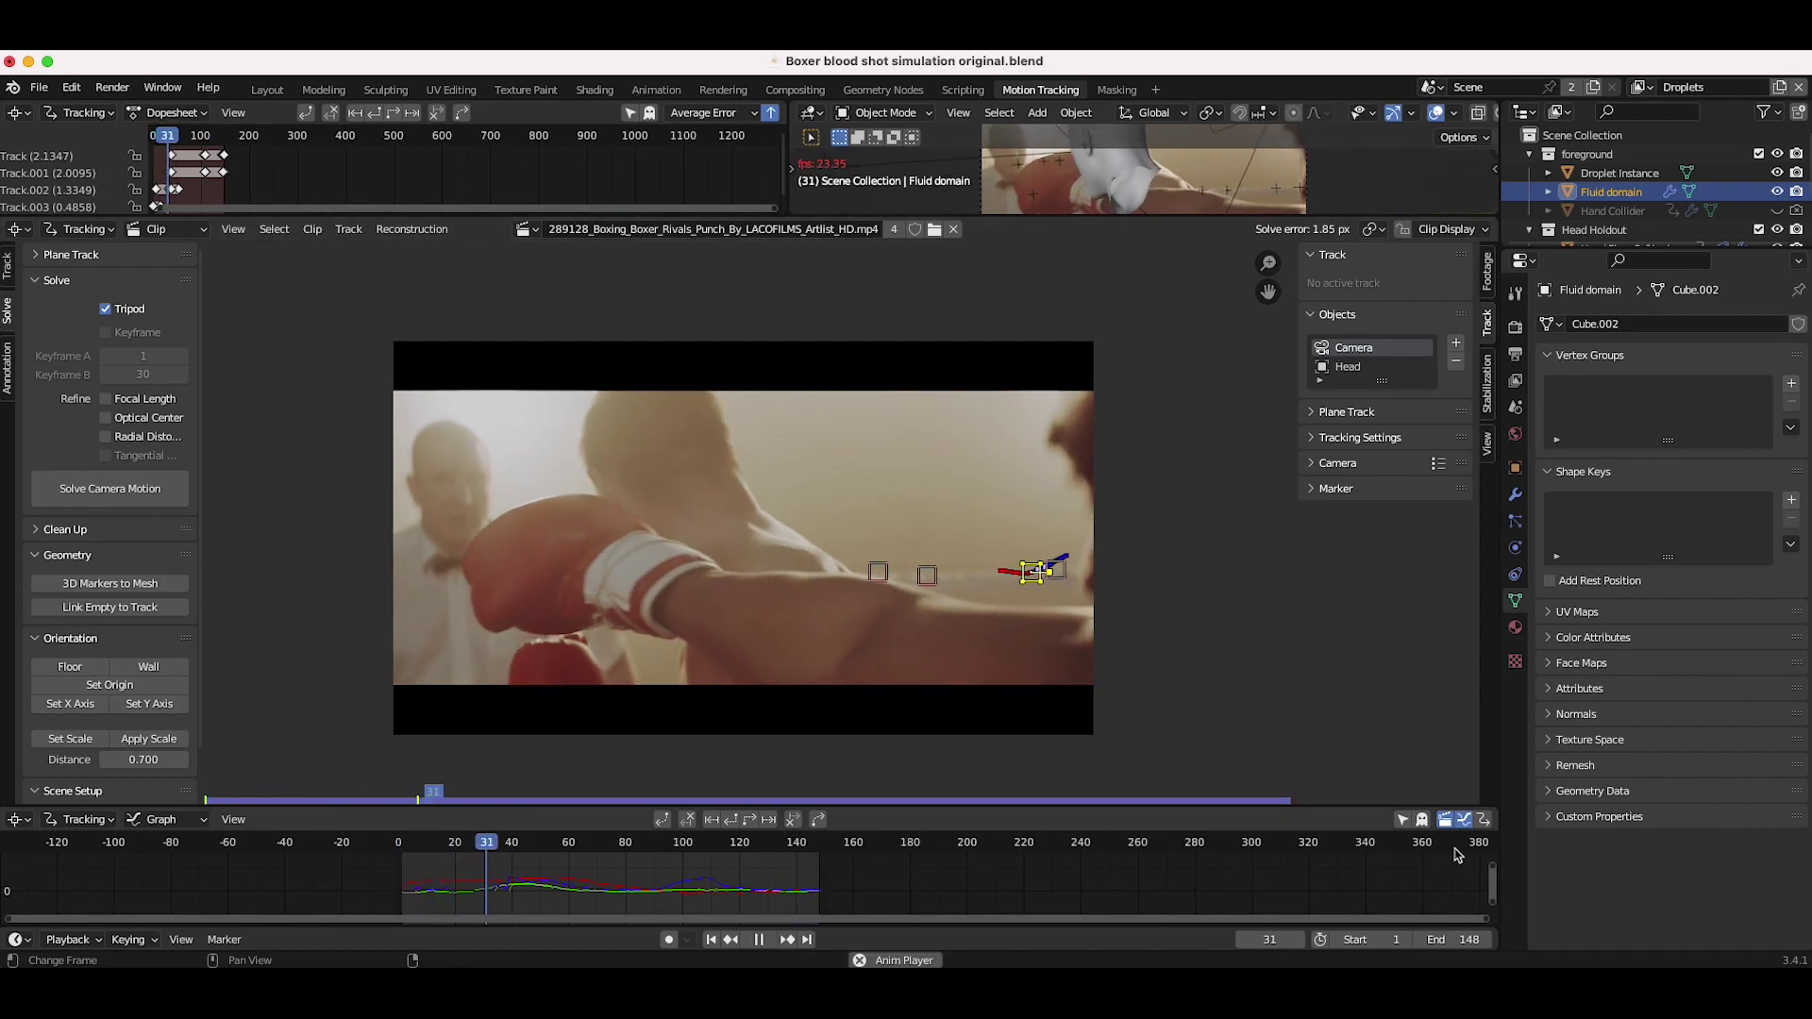
pyautogui.click(711, 939)
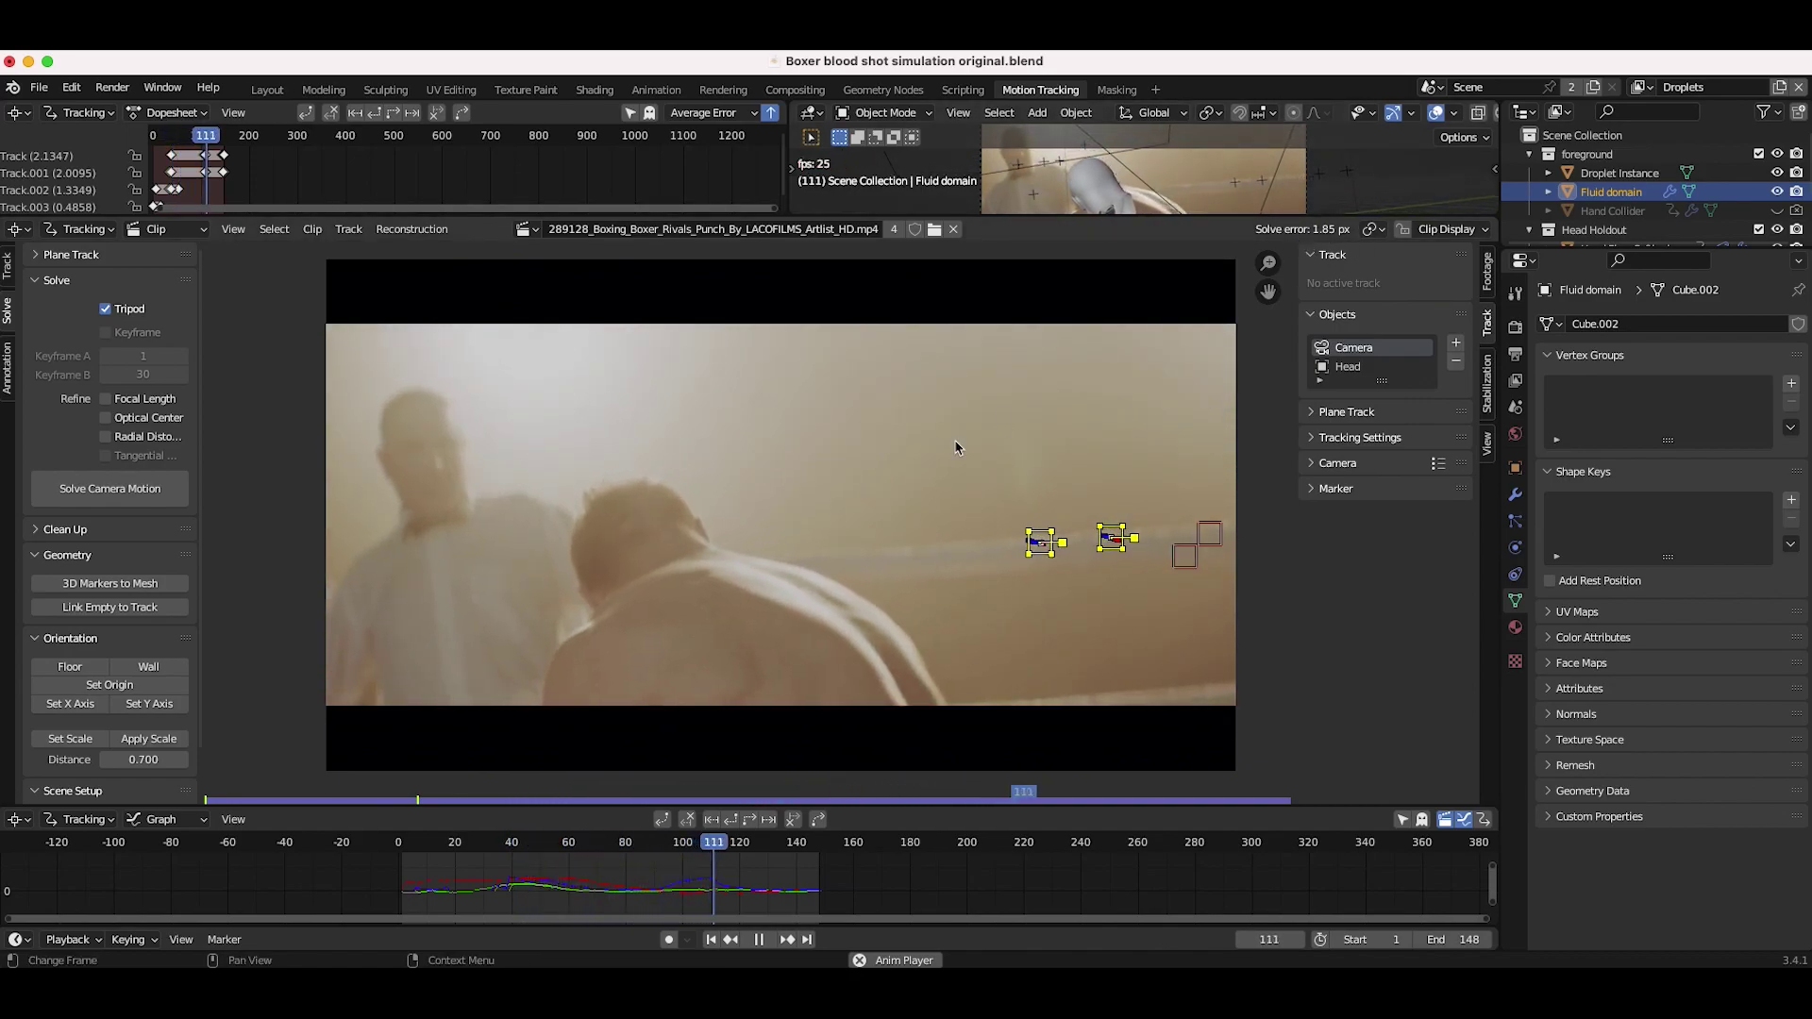
pyautogui.press('space')
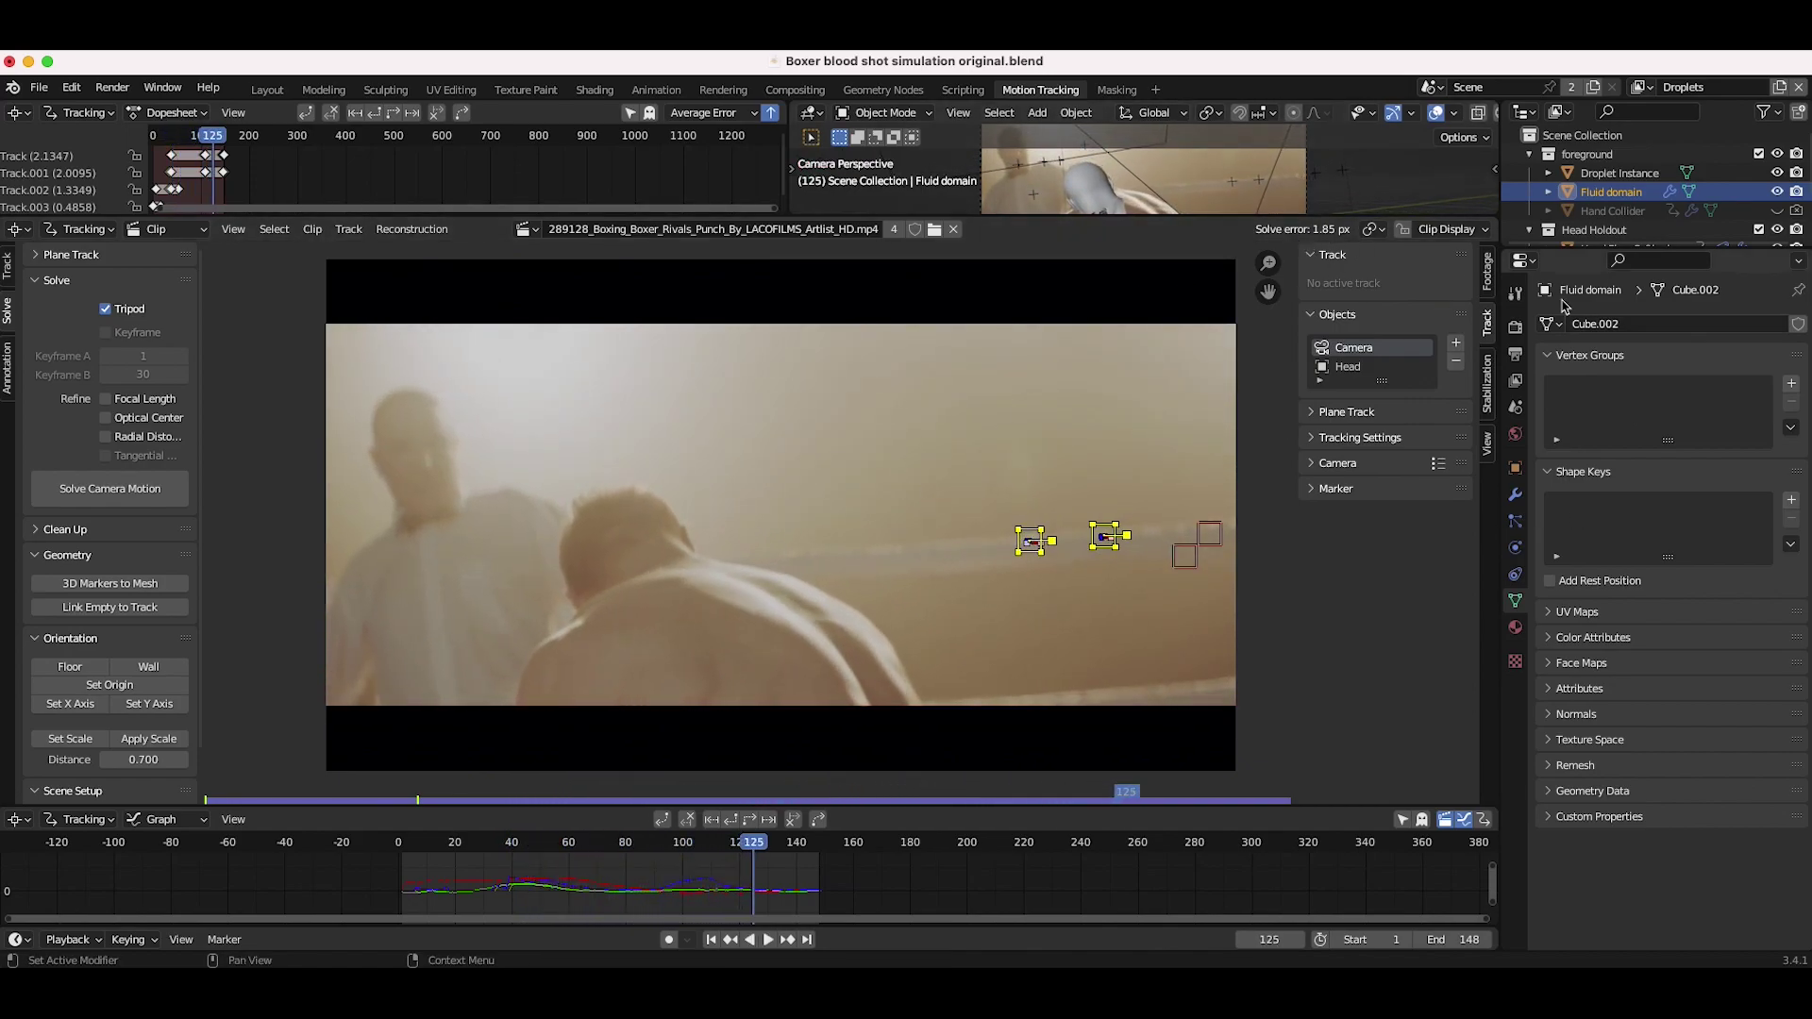
# Switch to the Head tracking object and play the clip from the first frame to review its markers.
pyautogui.click(1349, 368)
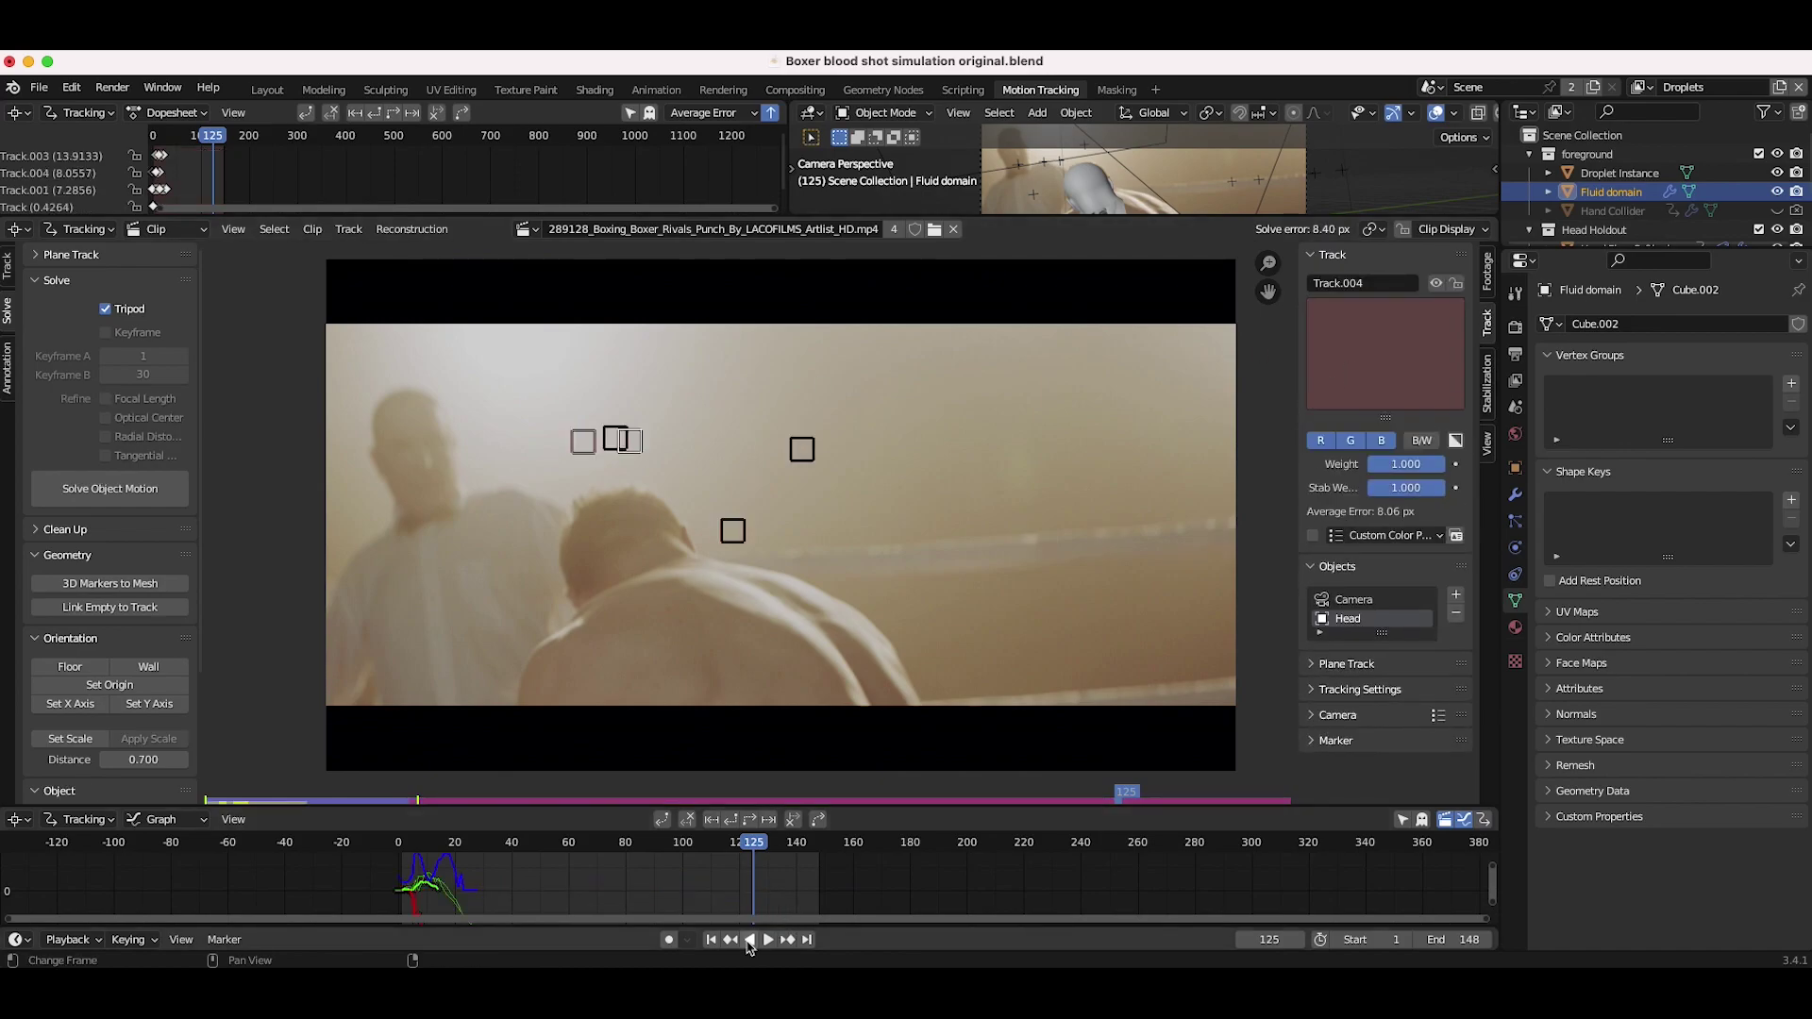
pyautogui.click(710, 940)
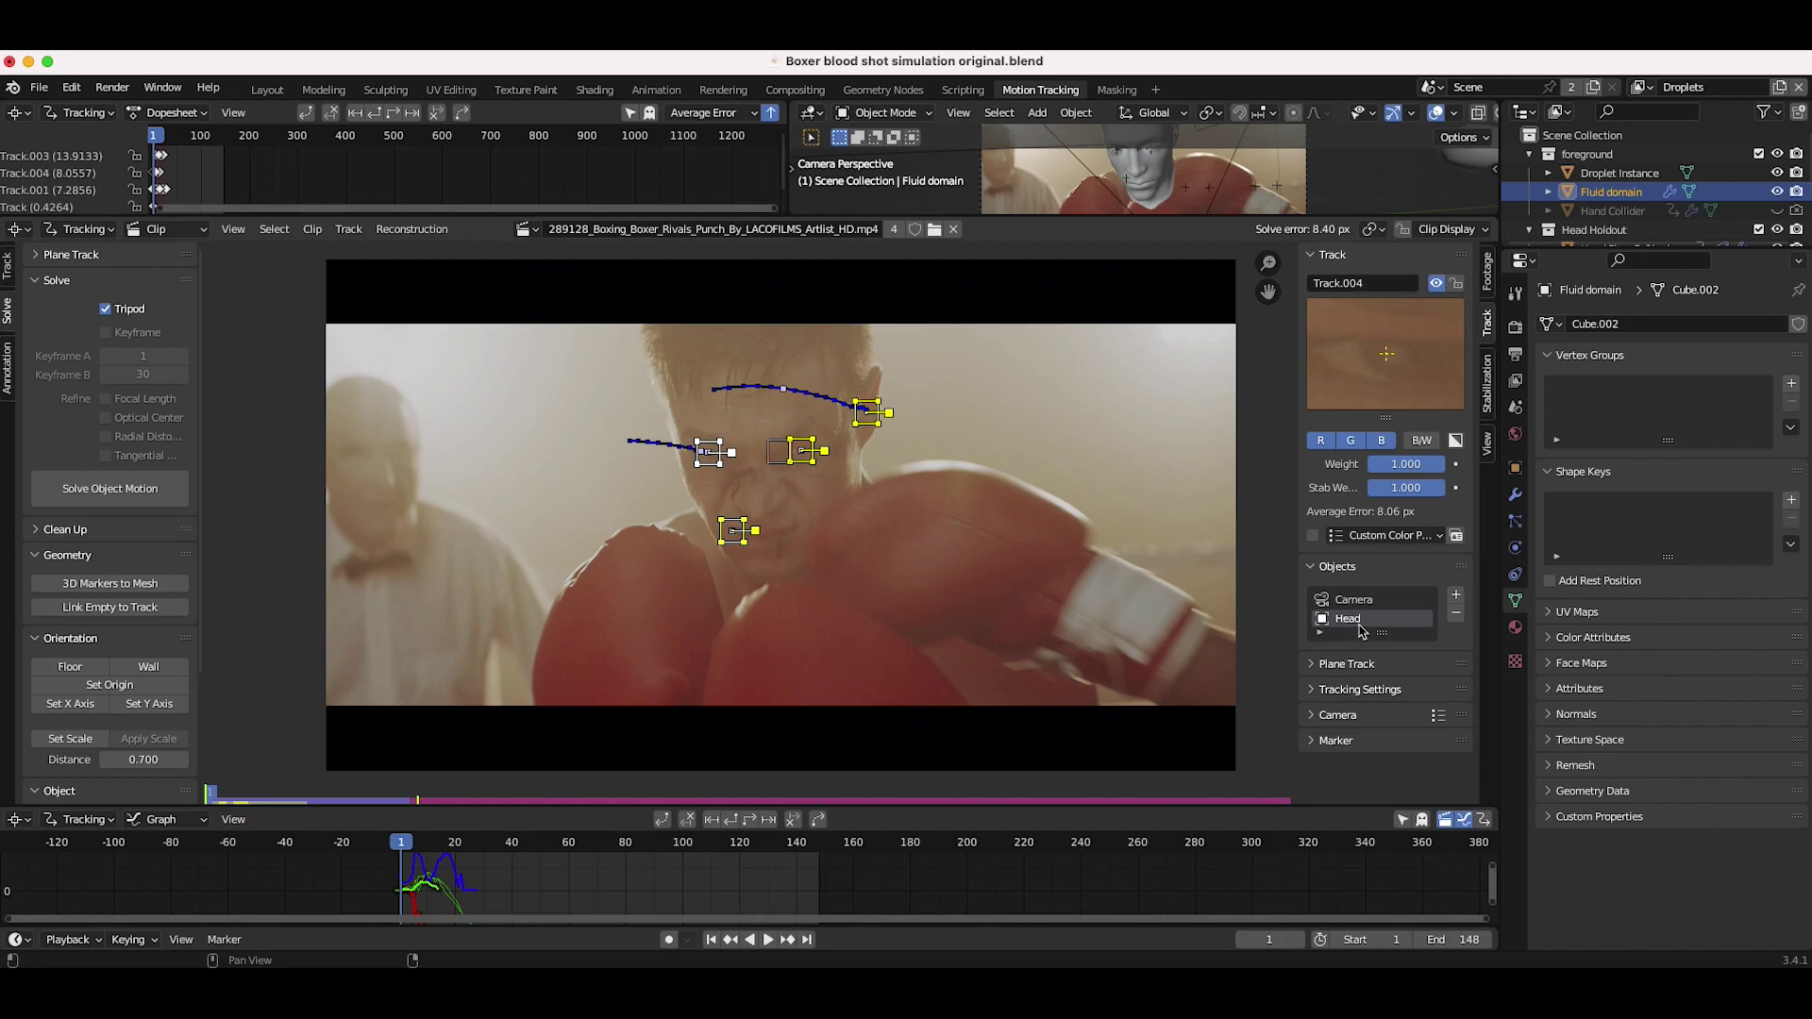
pyautogui.press('space')
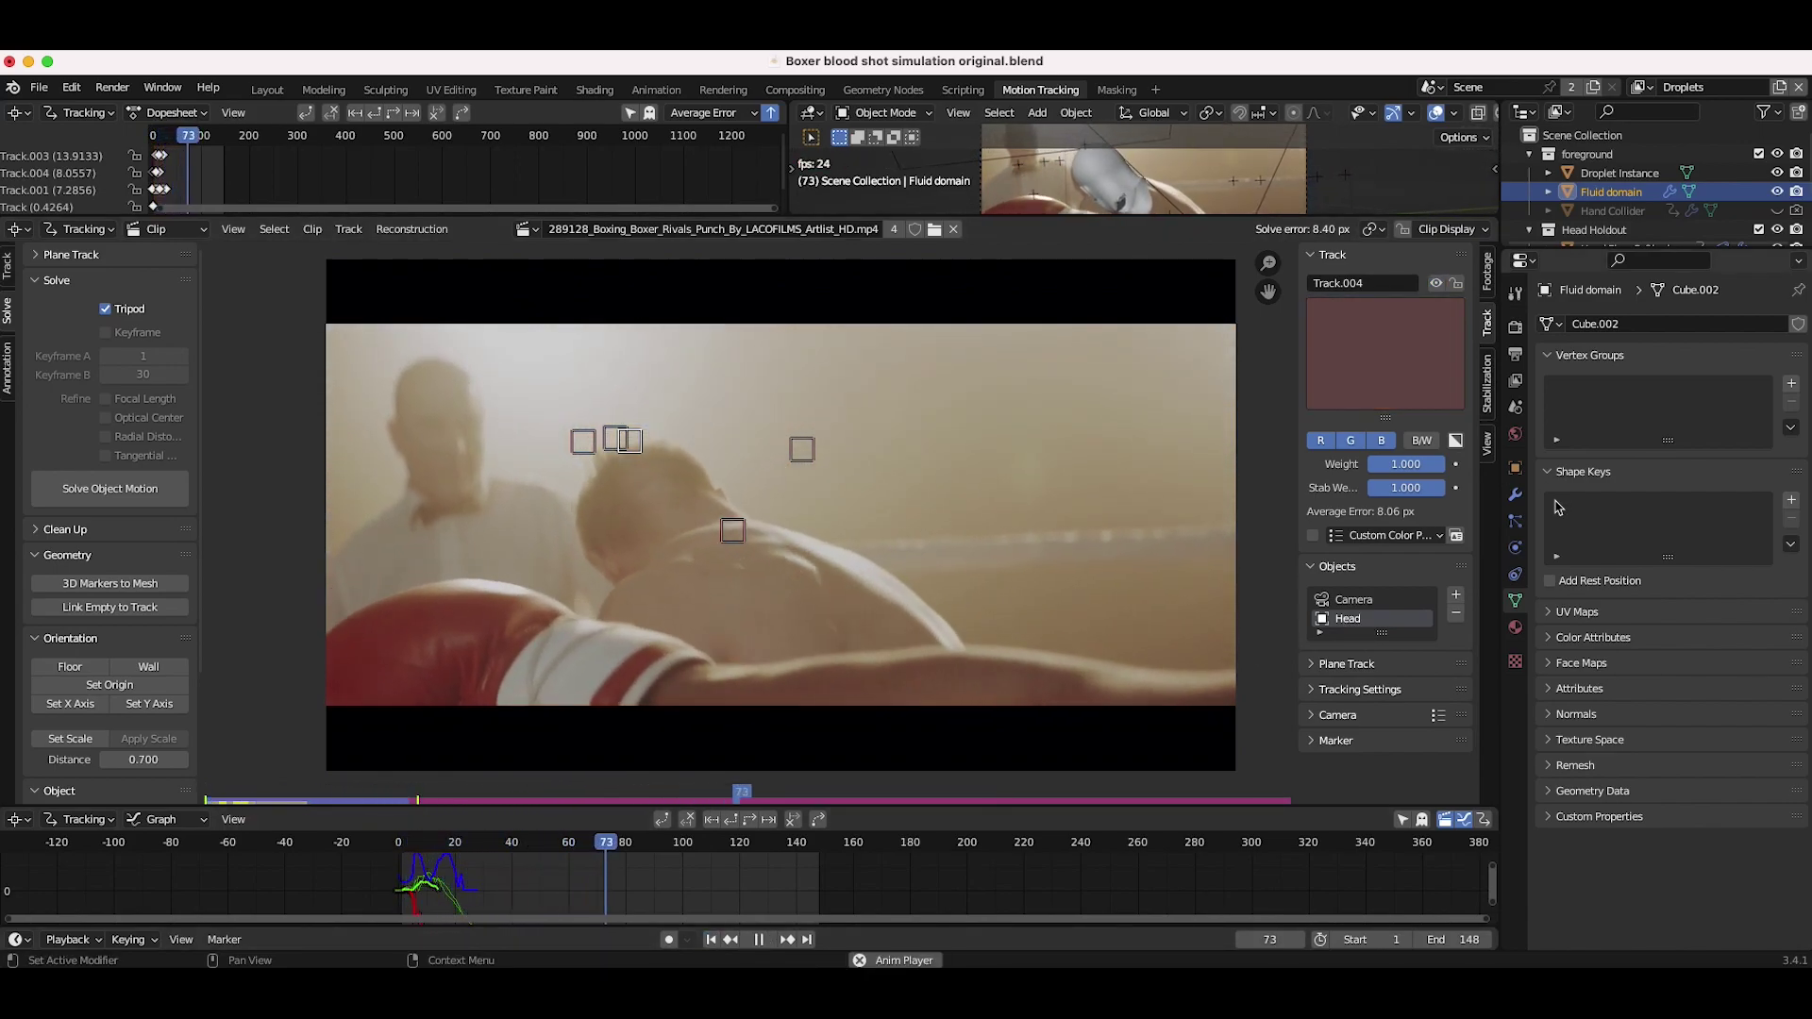
pyautogui.click(404, 842)
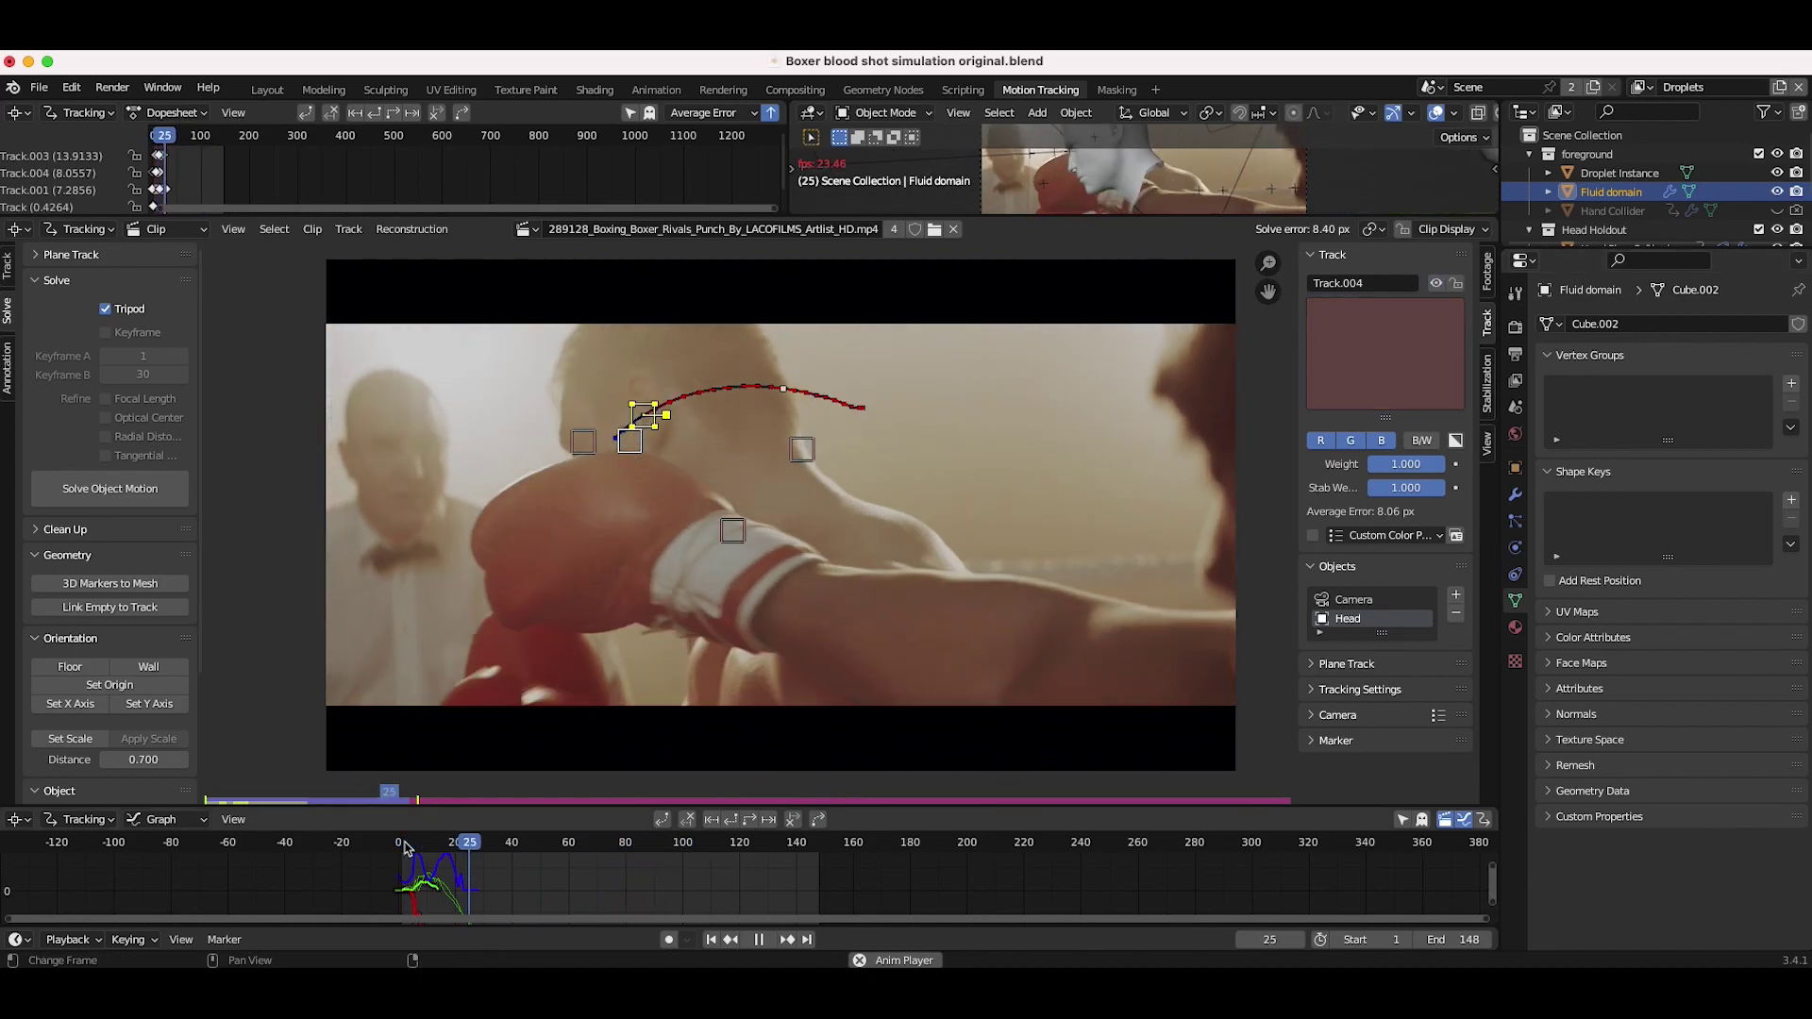
pyautogui.press('space')
# Scrub through the opening frames of the punch to examine how the head markers follow the face.
pyautogui.click(448, 841)
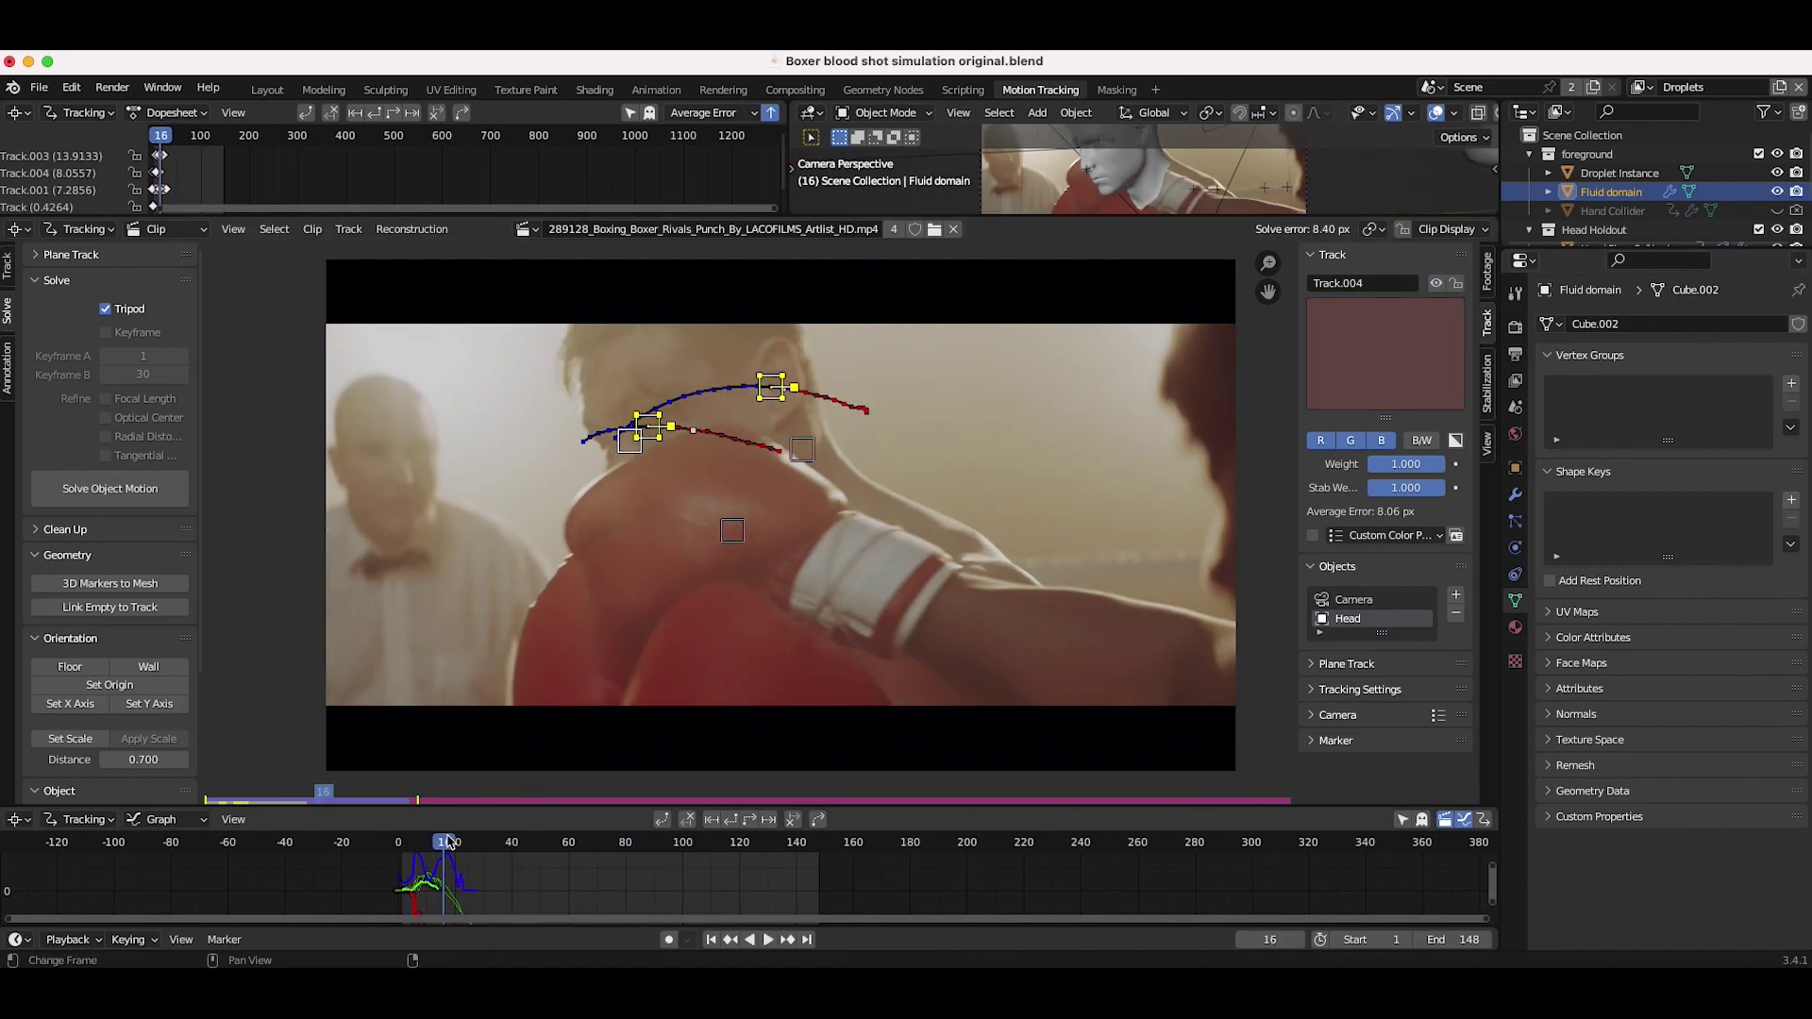
pyautogui.moveTo(447, 841); pyautogui.dragTo(494, 841)
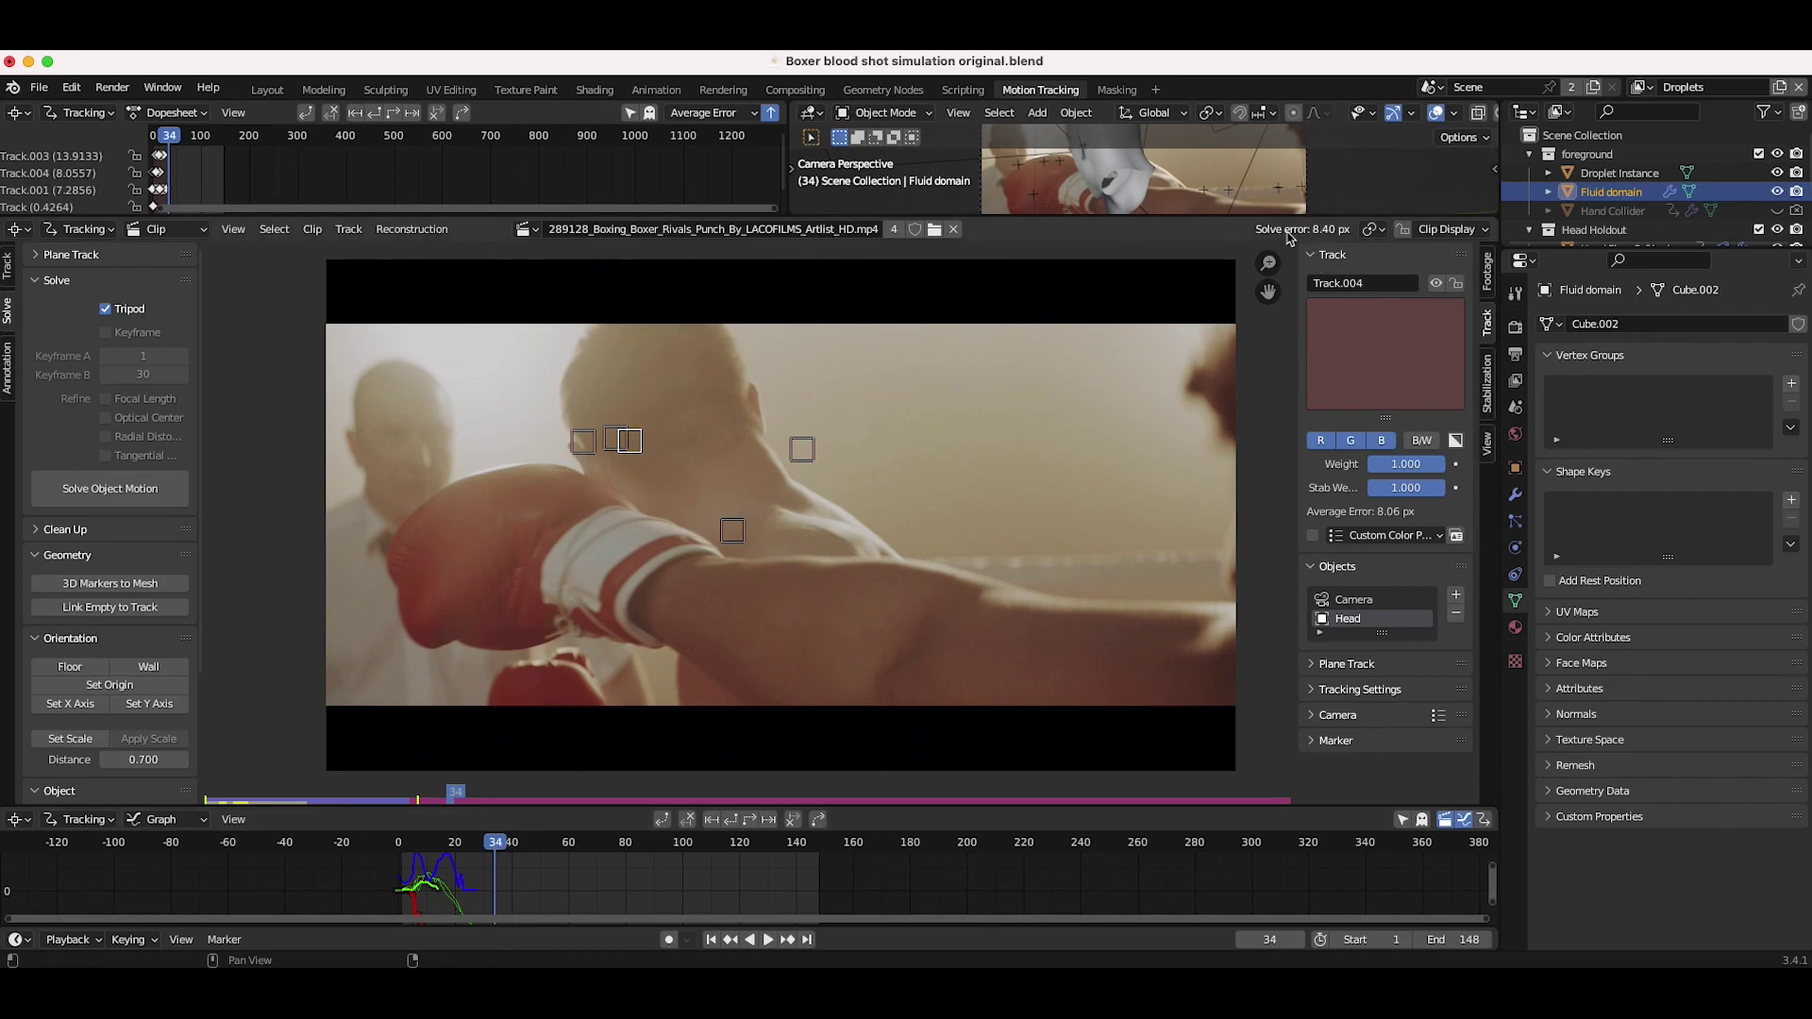
pyautogui.moveTo(404, 842); pyautogui.dragTo(503, 853)
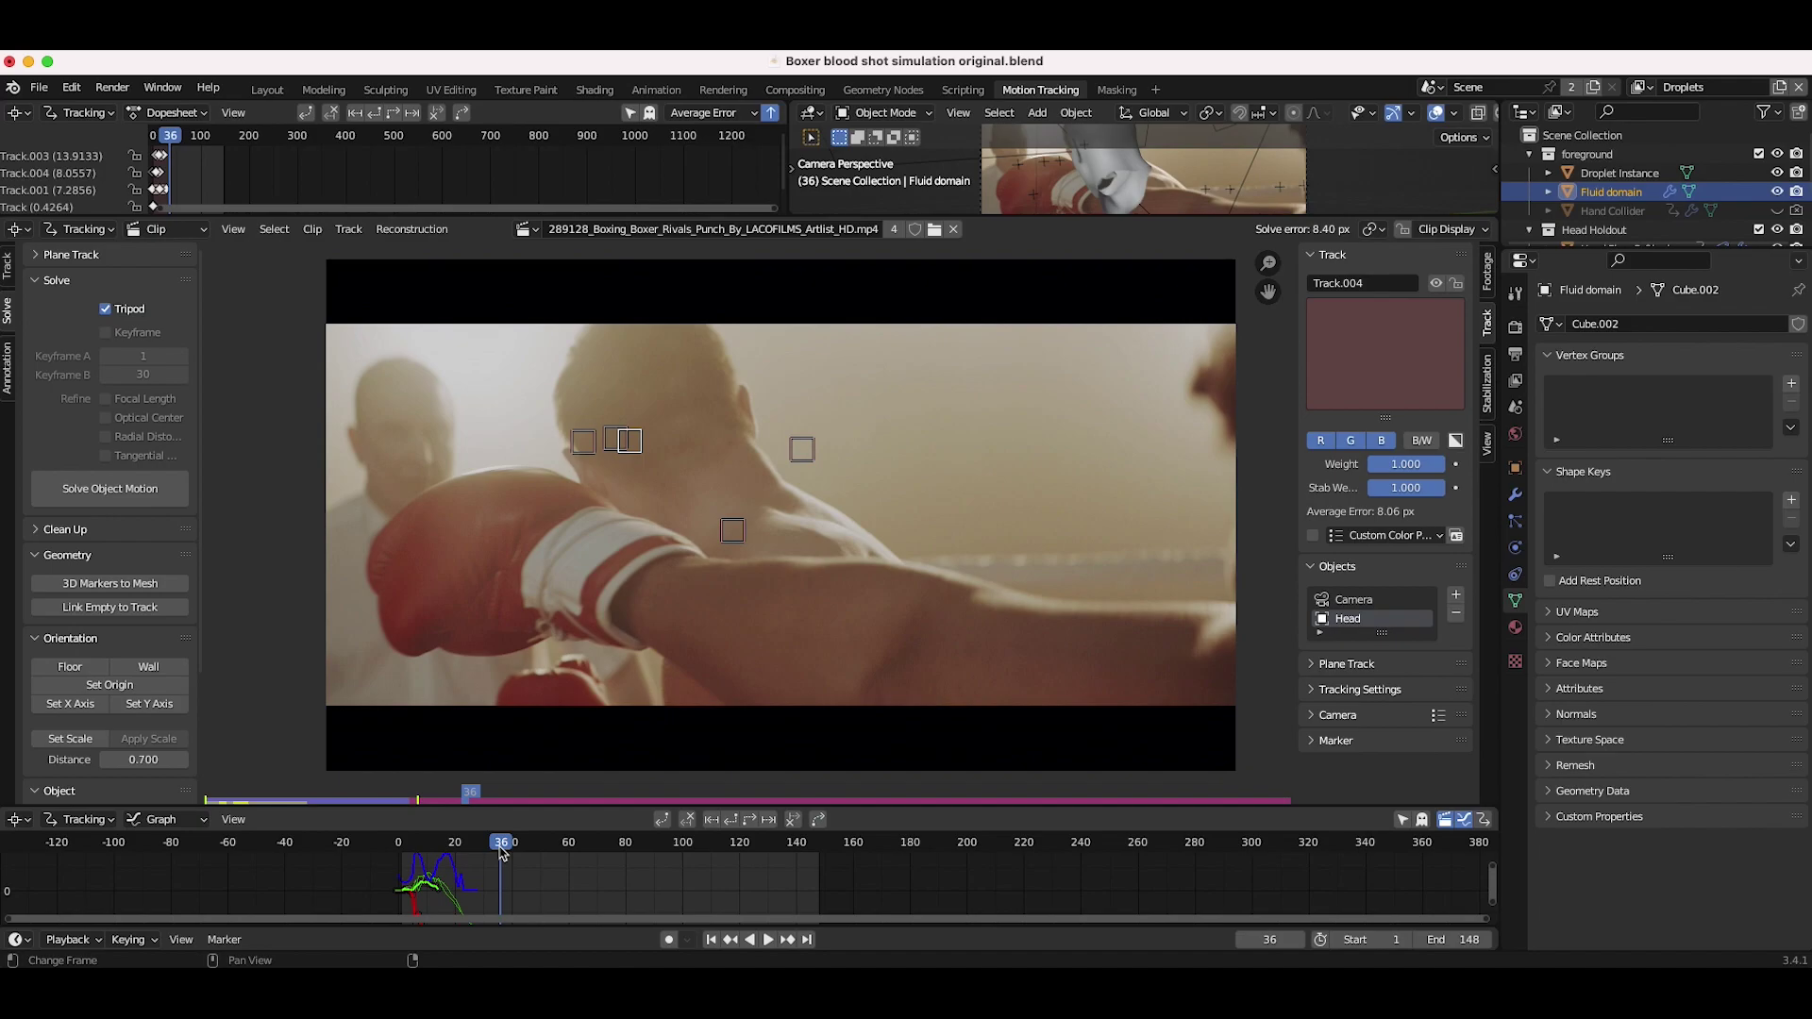
pyautogui.moveTo(503, 853); pyautogui.dragTo(554, 854)
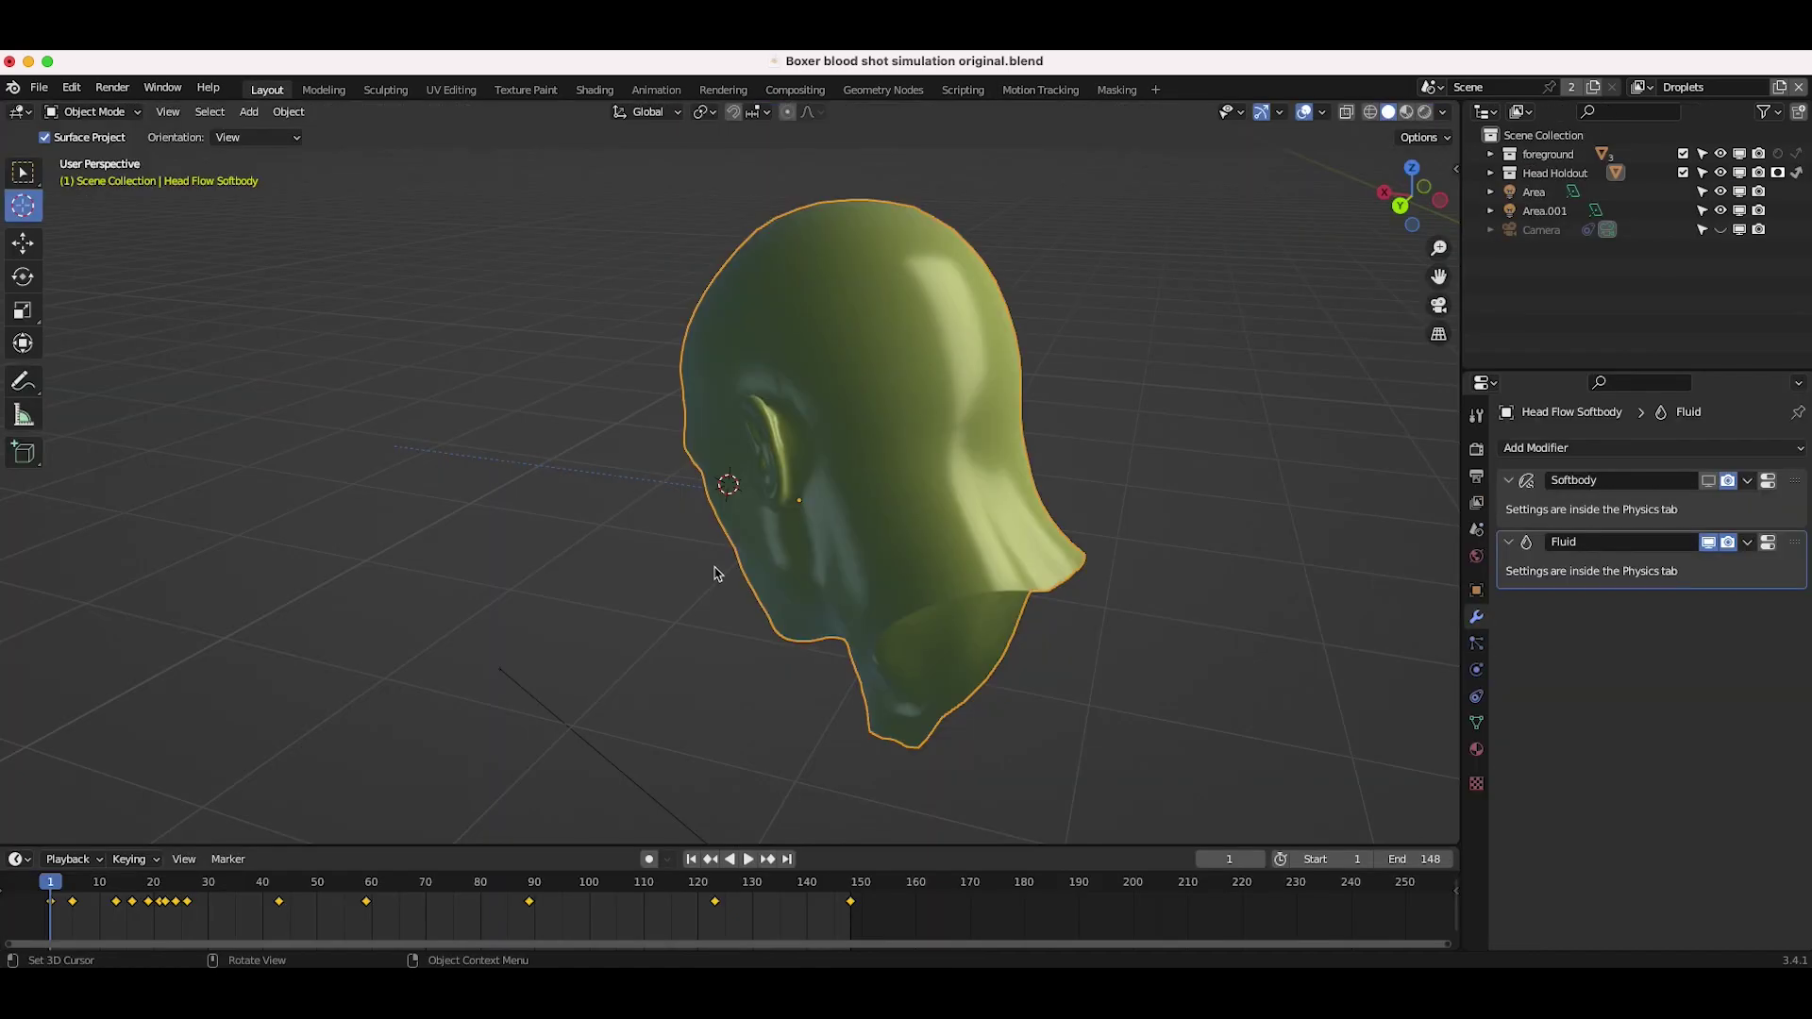
# Examine the head model from several angles, and compare it with the footage through the camera in wireframe and solid shading.
pyautogui.hscroll(-15, 780, 538)
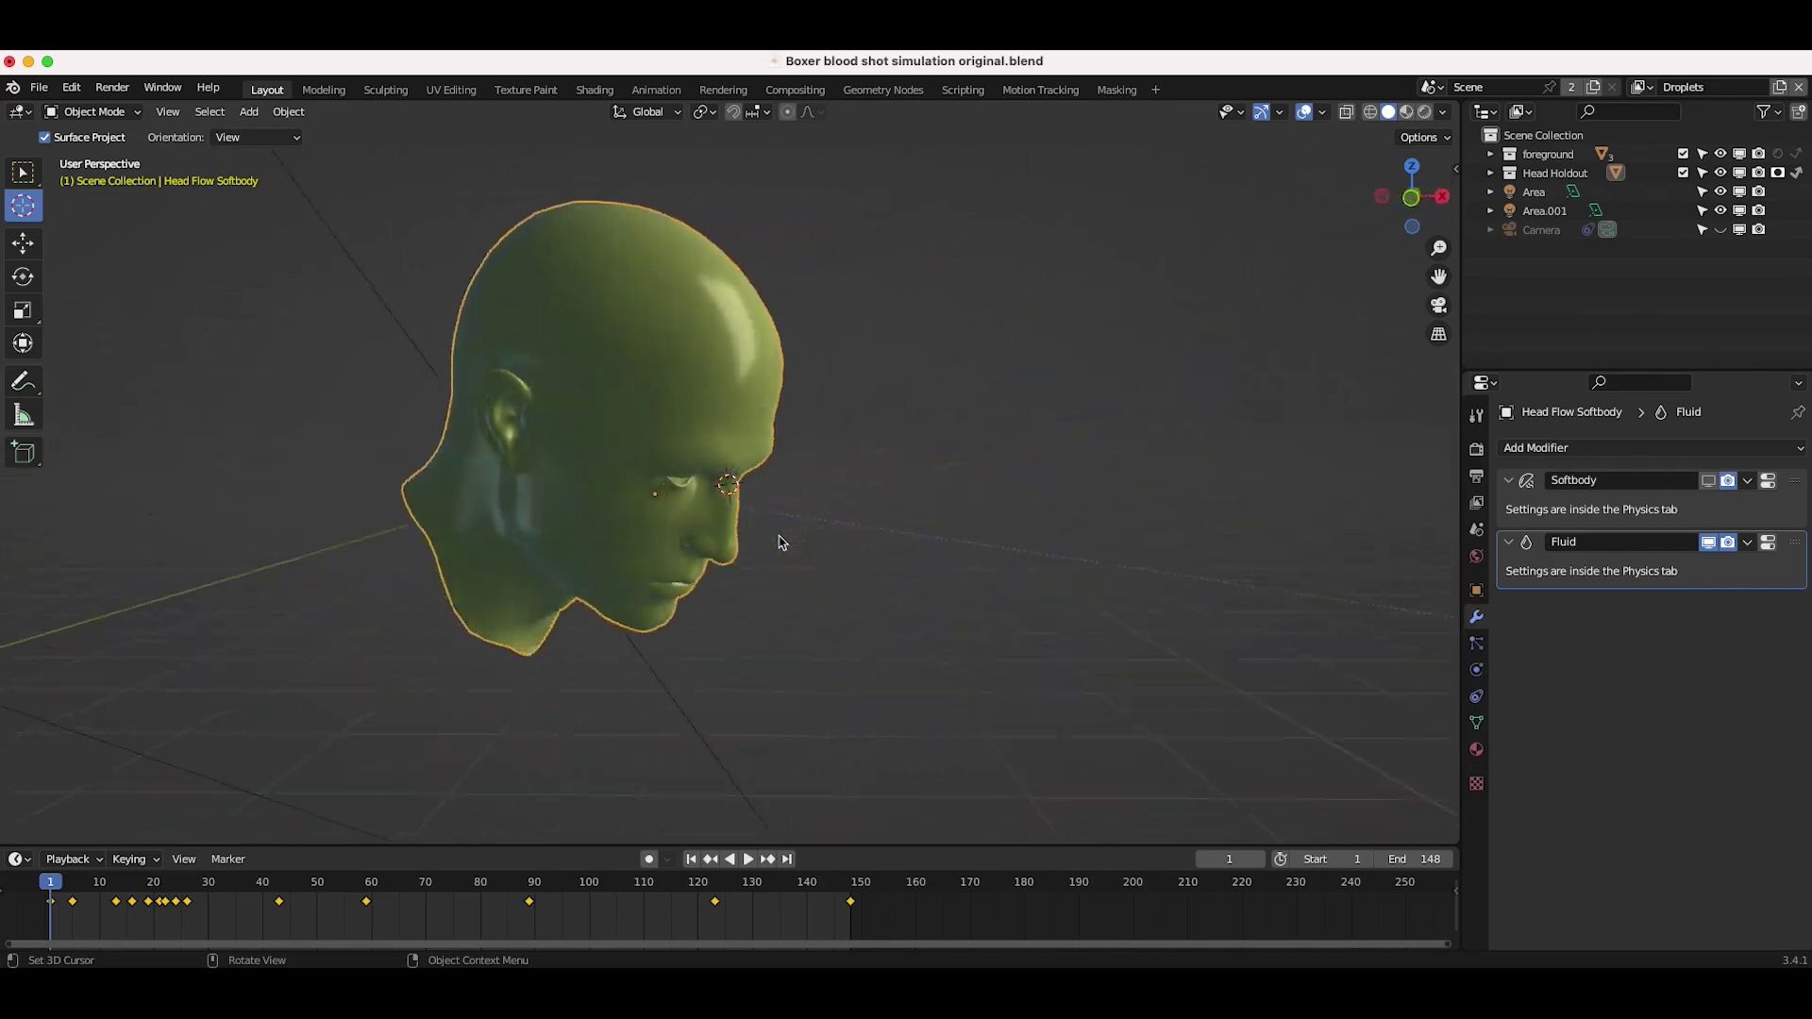
pyautogui.press('z')
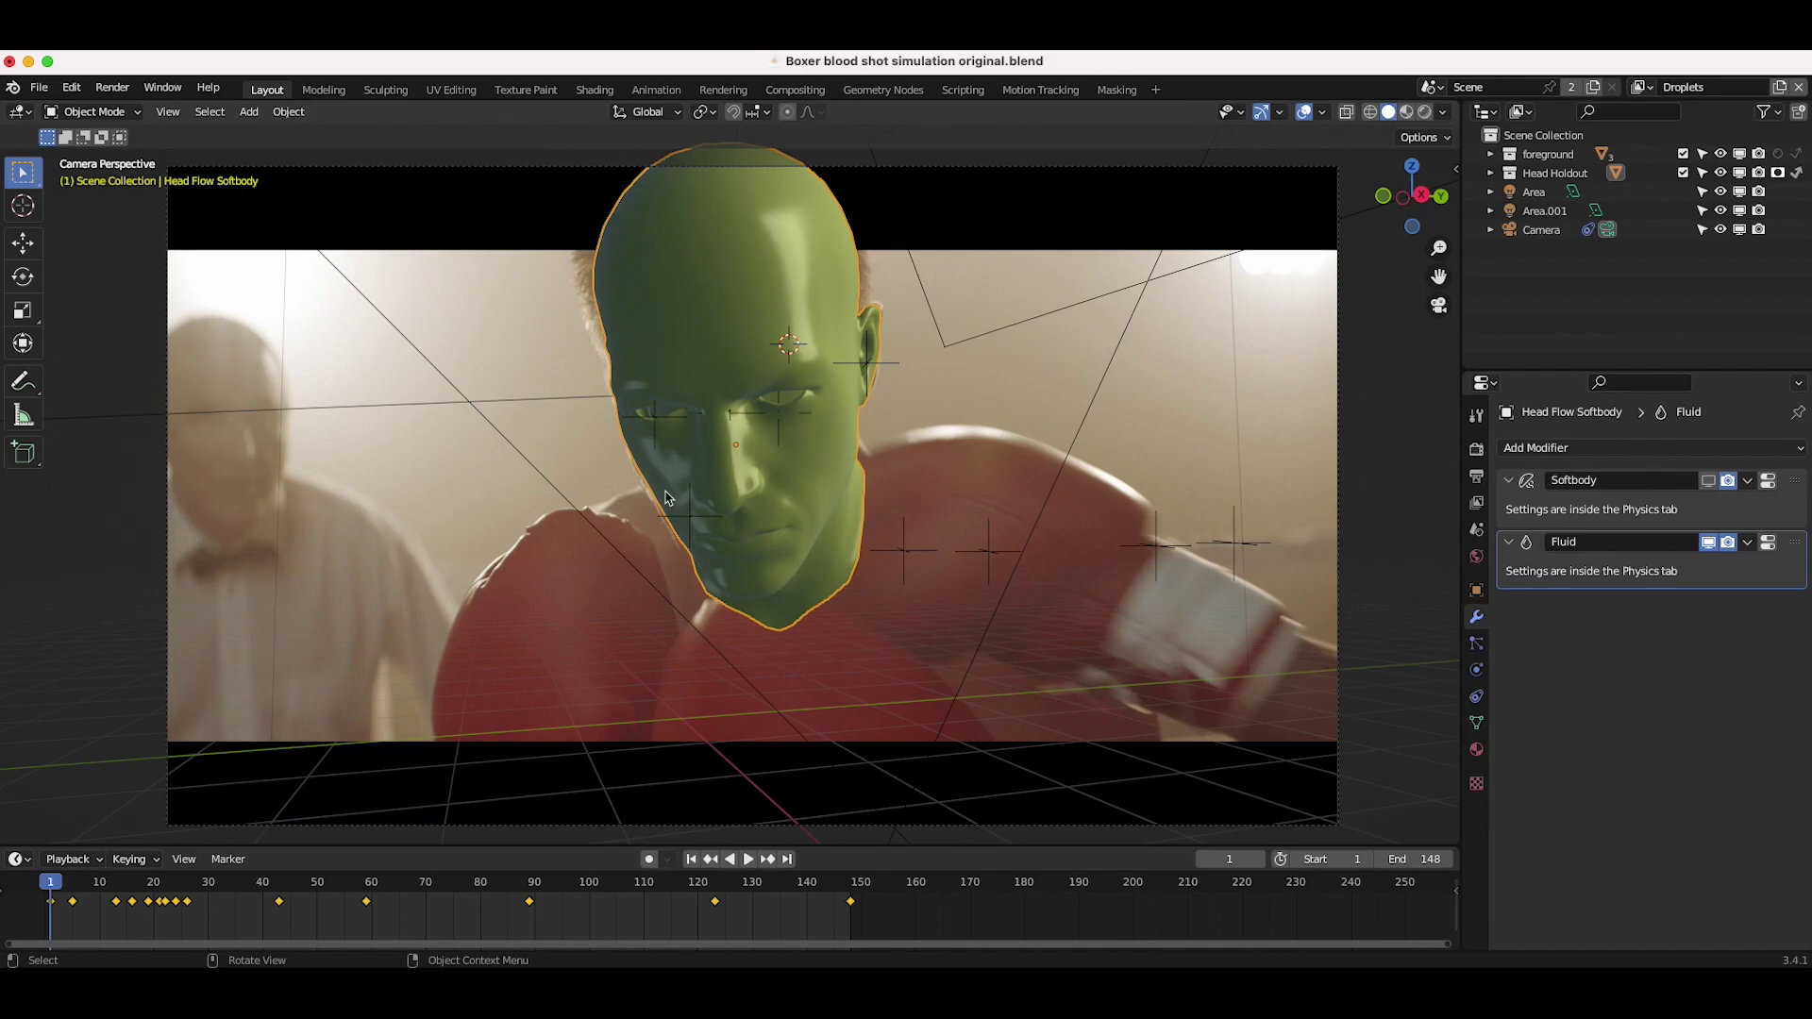
pyautogui.press('z')
pyautogui.click(547, 416)
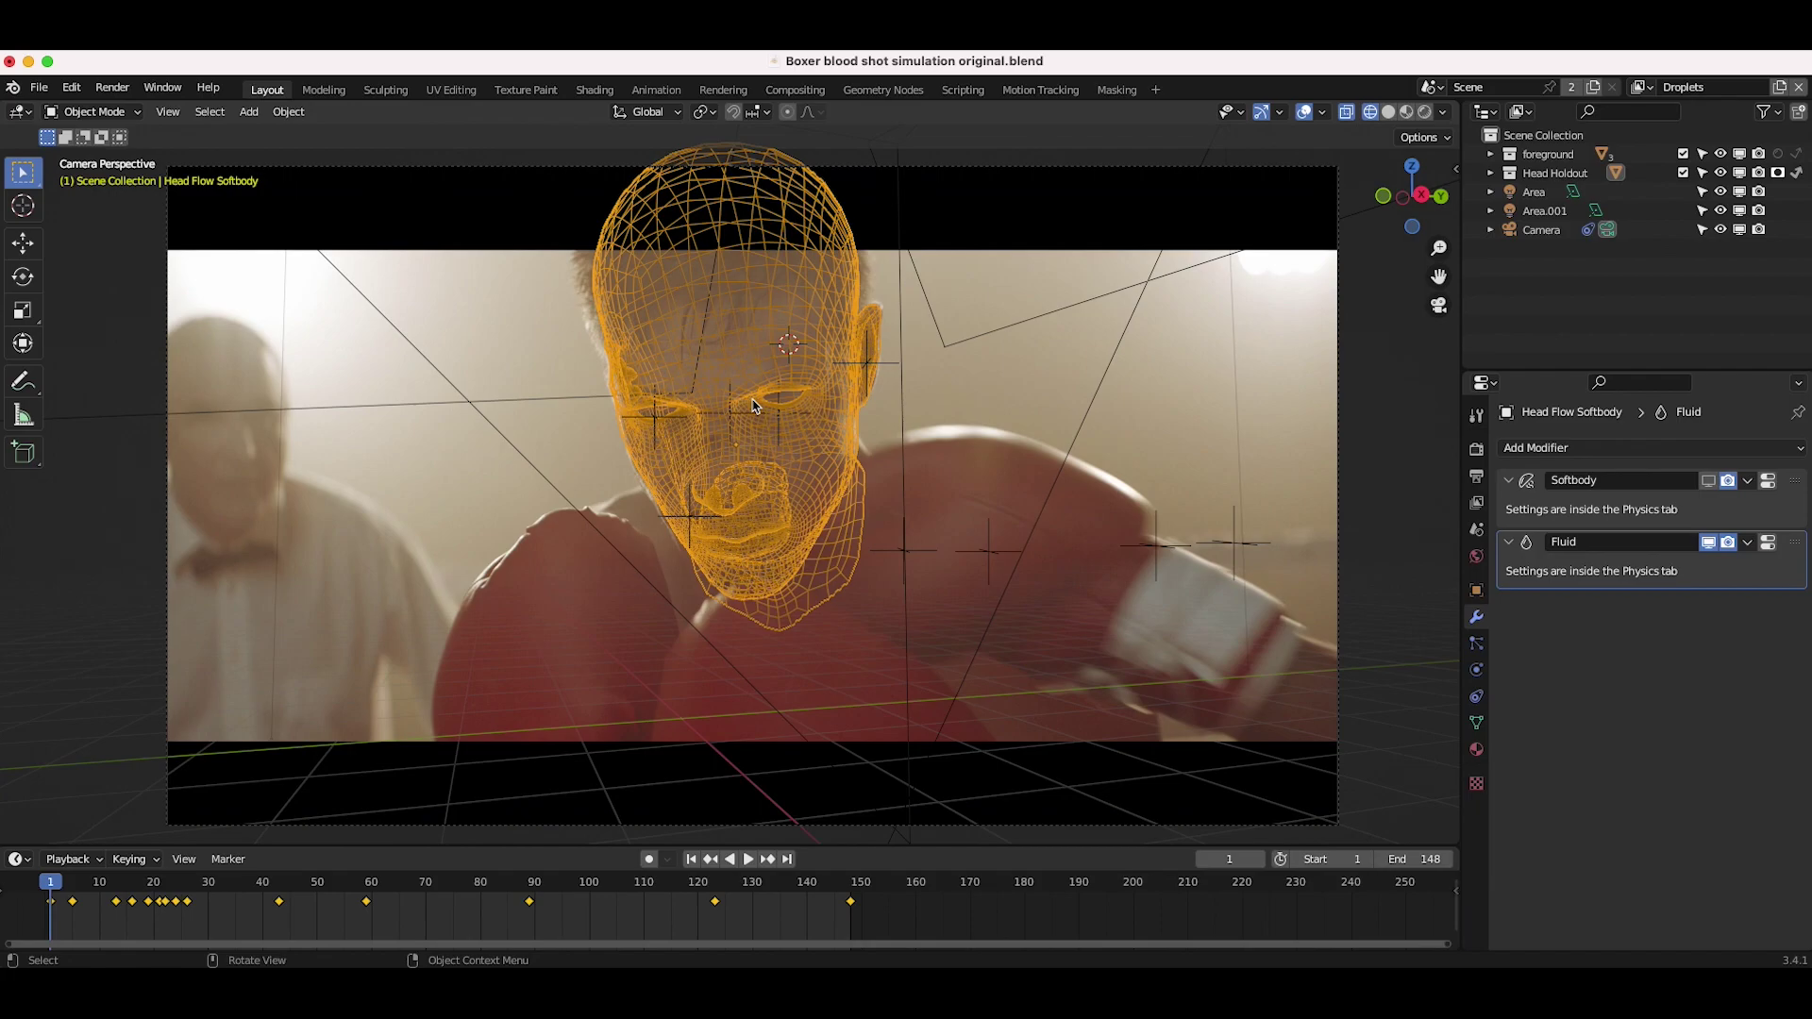
pyautogui.hotkey('shift', 'z')
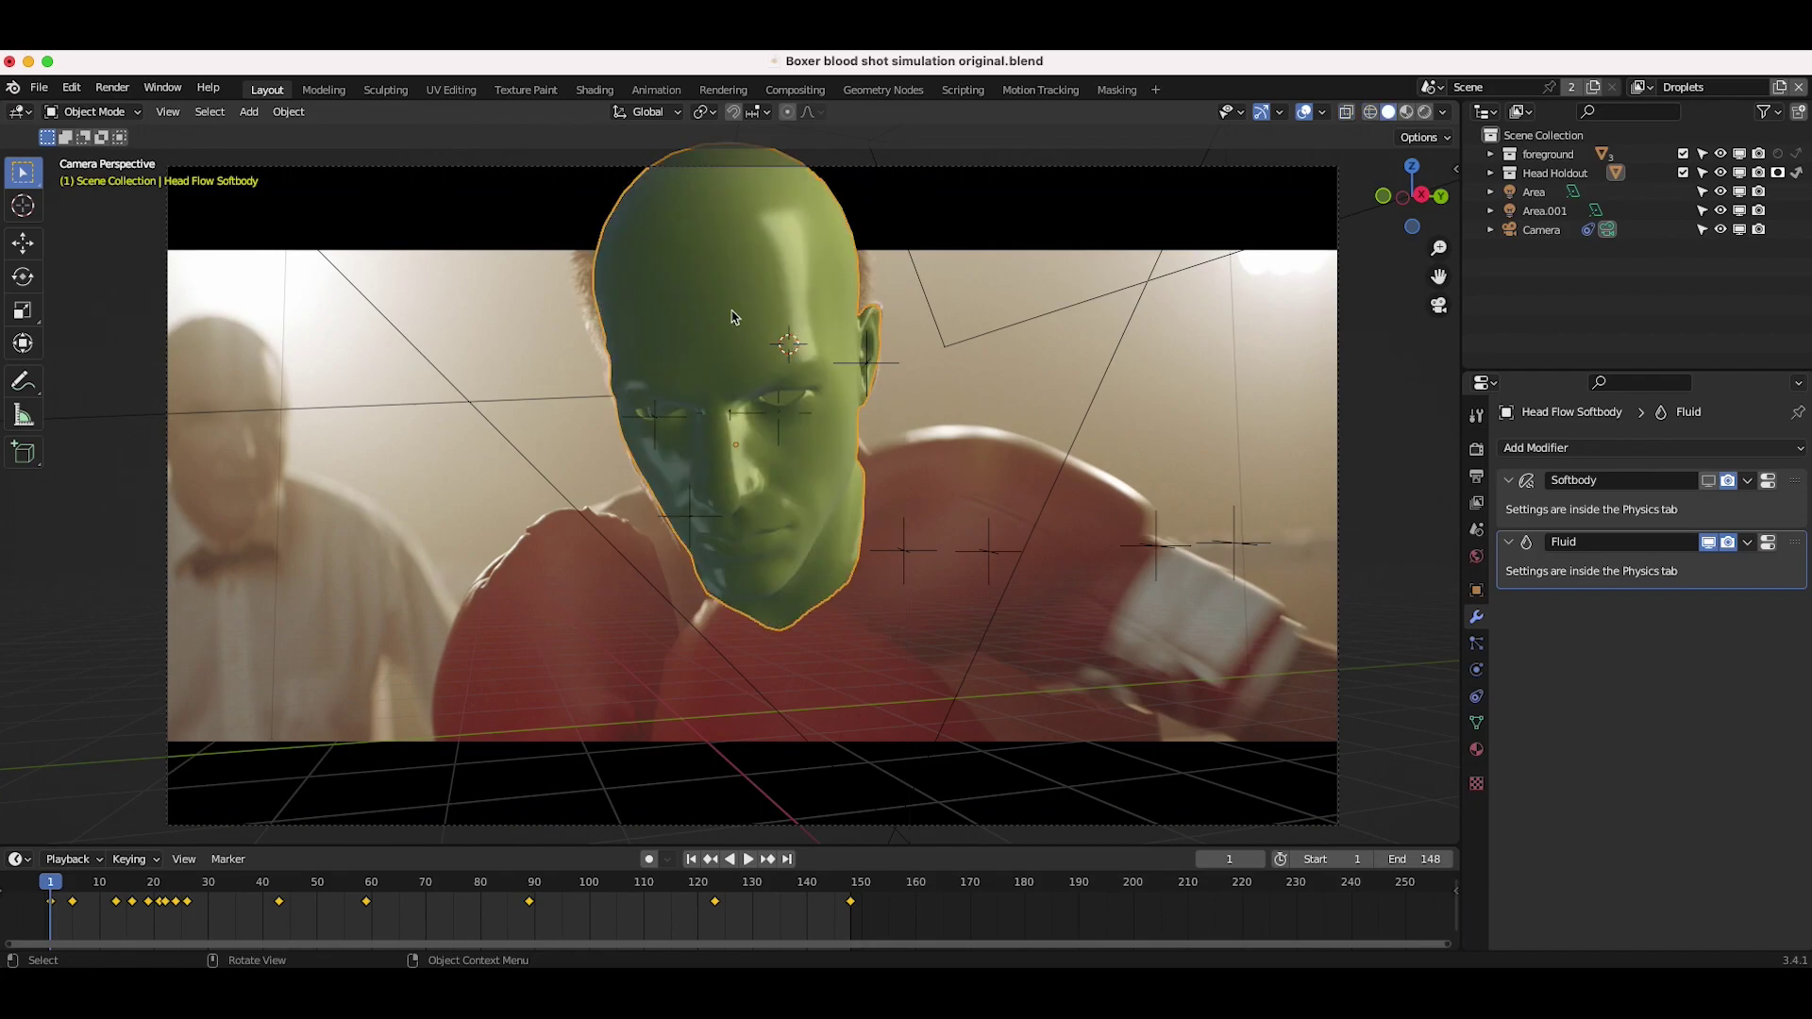
# Check the head model's Object Solver constraint against the Head object in the motion tracking workspace, and return to the layout.
pyautogui.click(1476, 699)
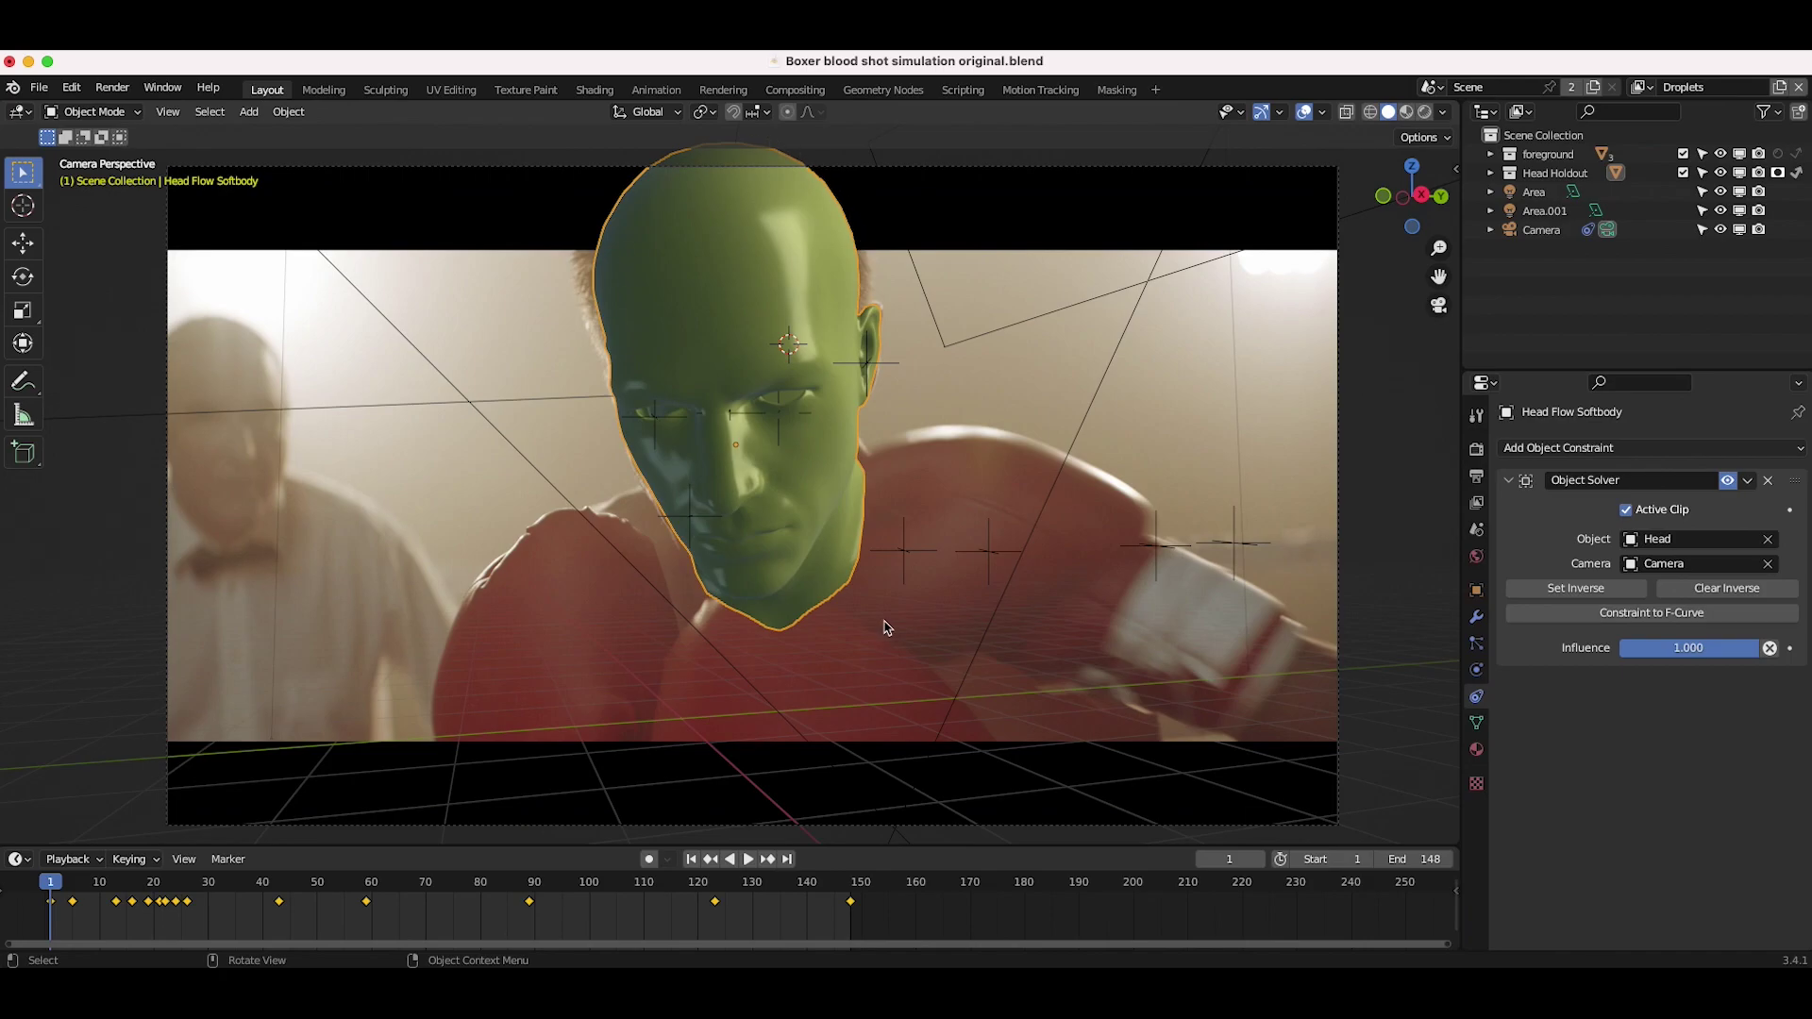
pyautogui.click(1040, 89)
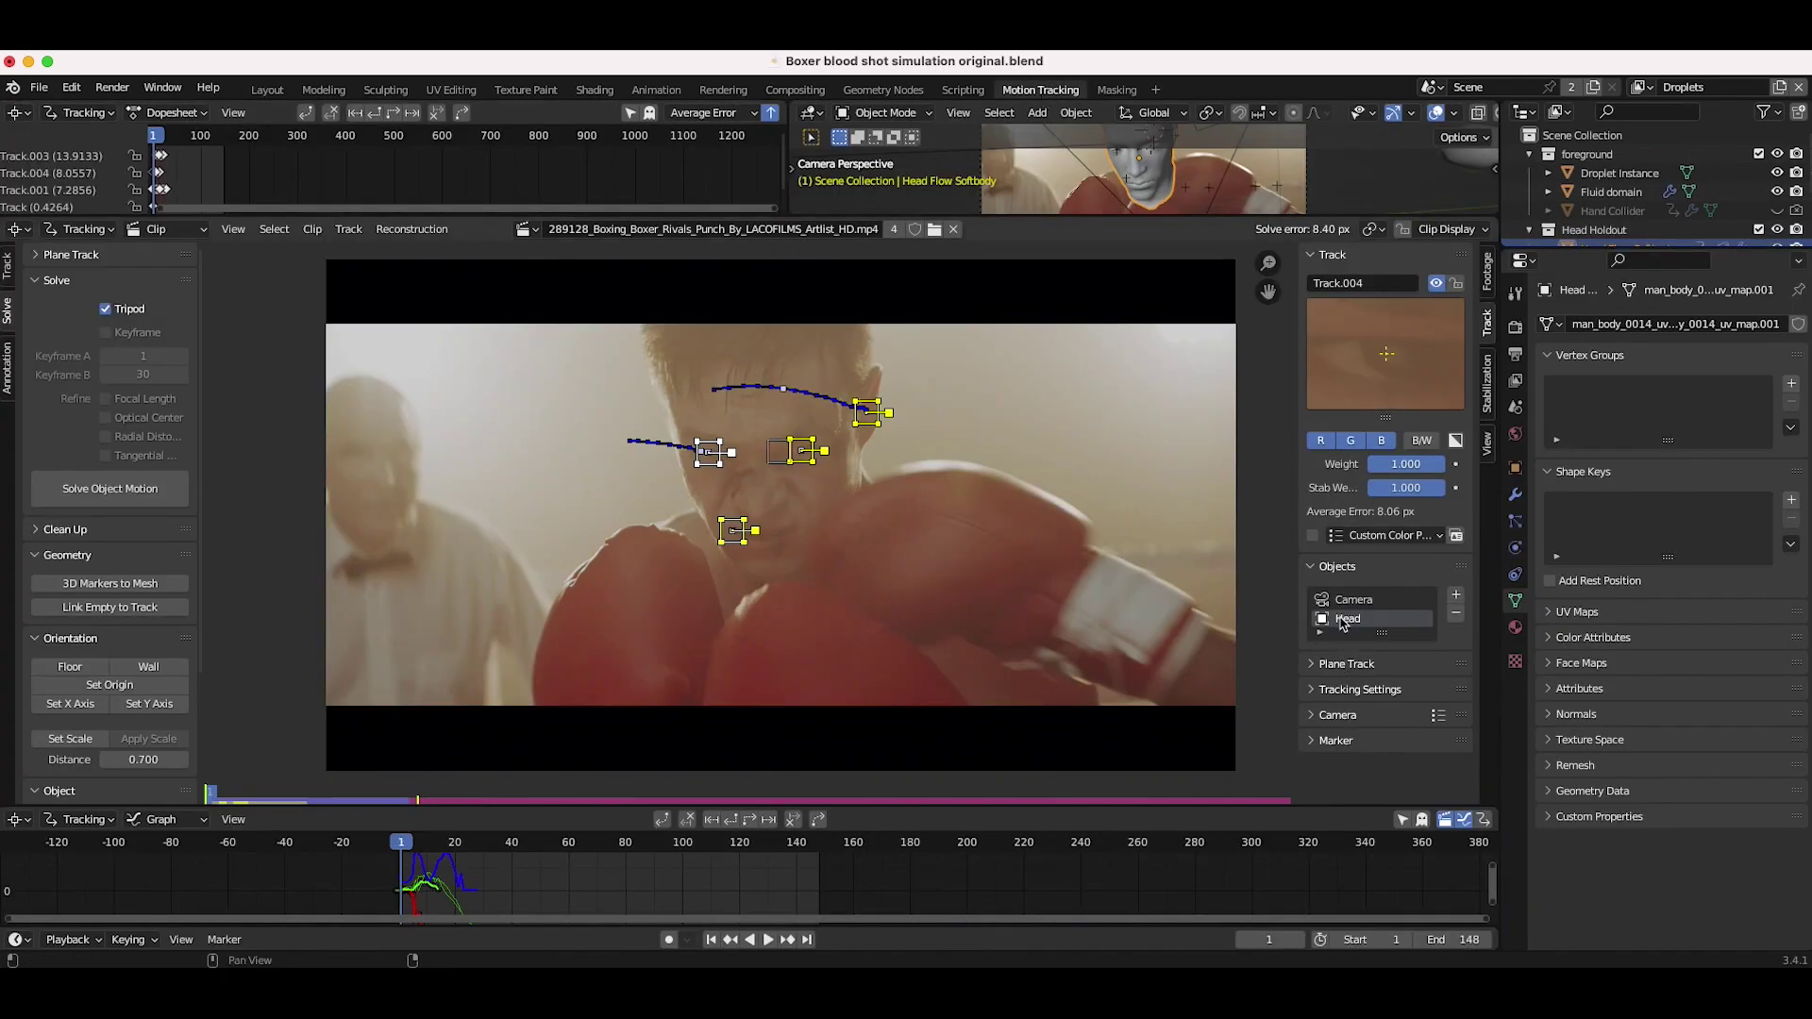
pyautogui.click(267, 89)
# Play and scrub the animation to check the head model's alignment with the boxer, and return to frame 1.
pyautogui.press('space')
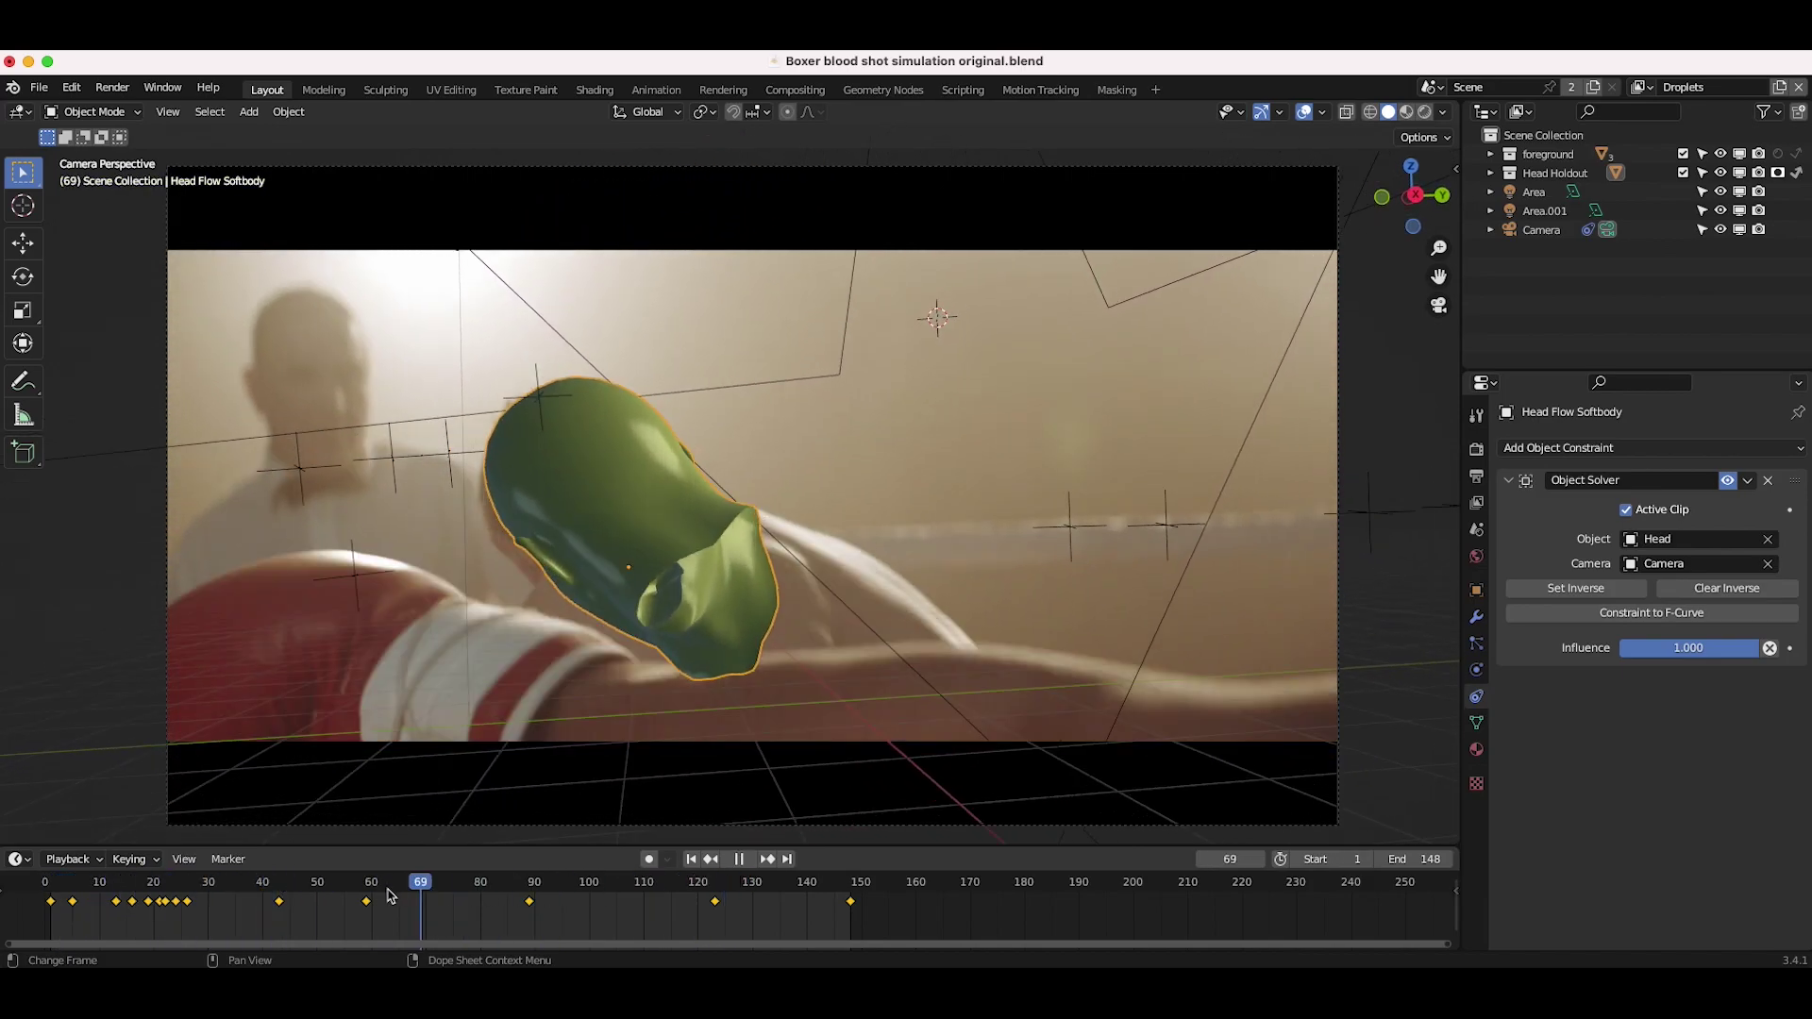
pyautogui.press('Escape')
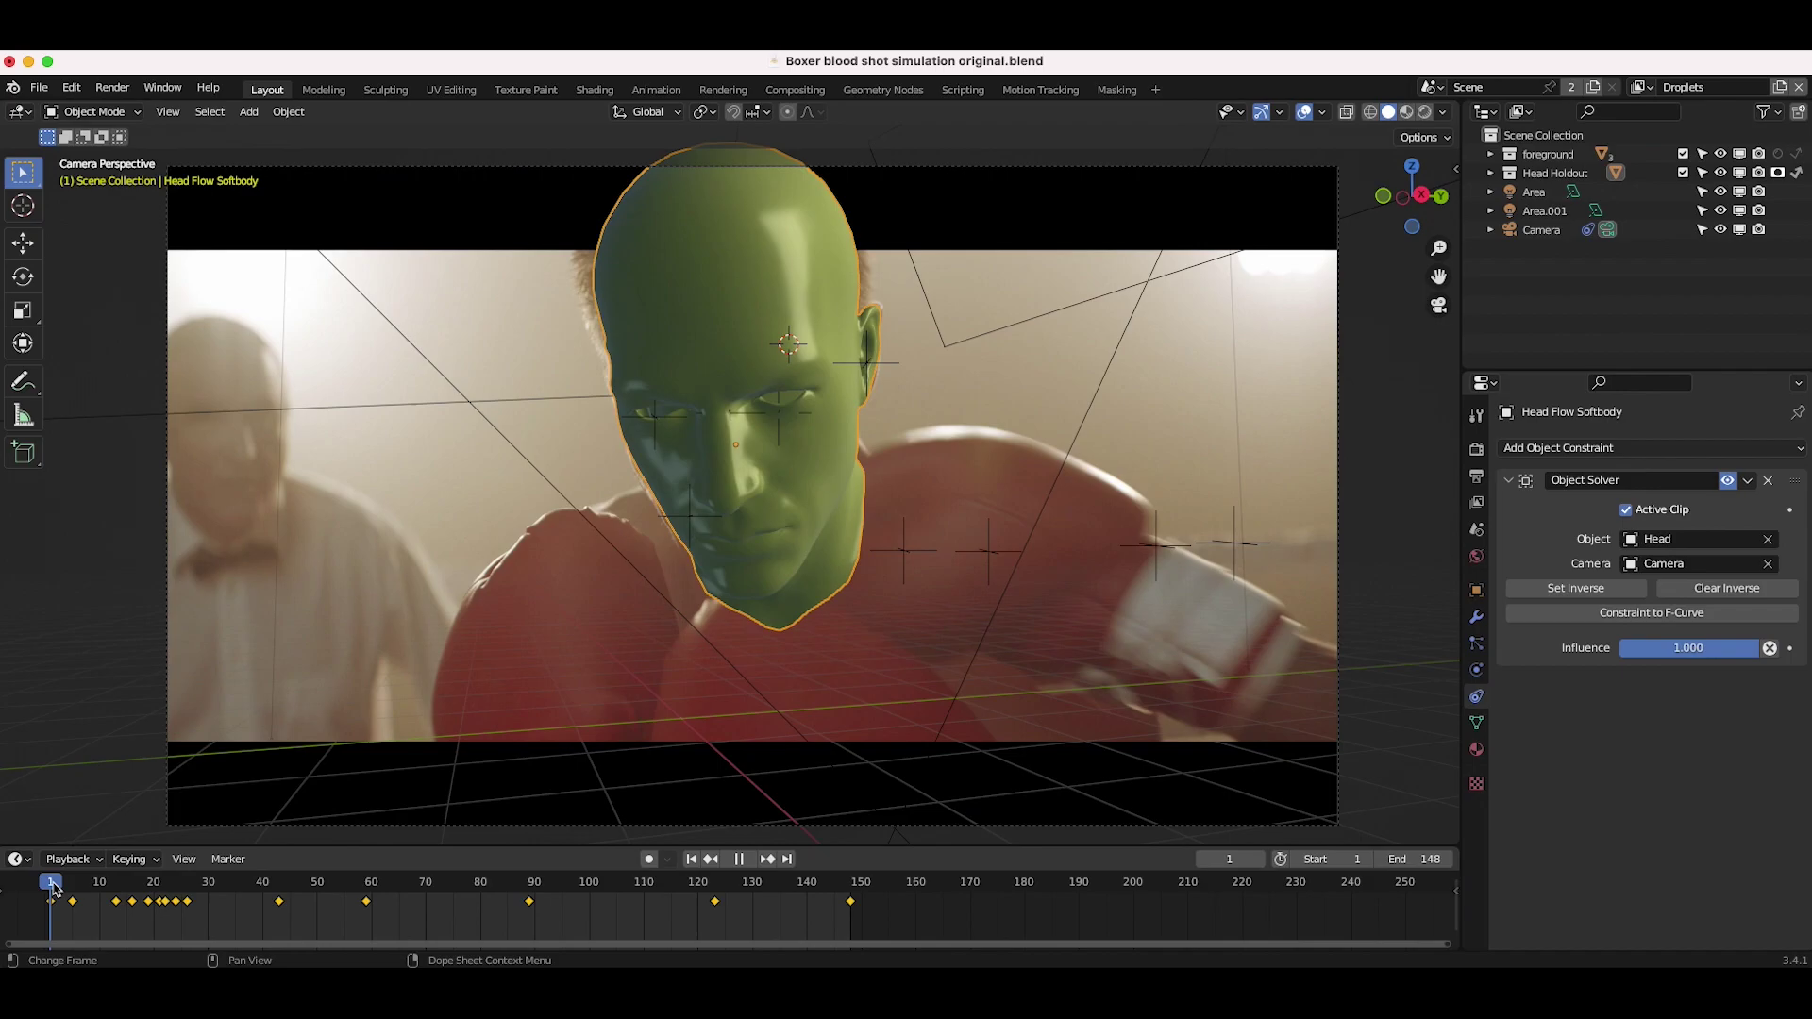
pyautogui.moveTo(52, 887); pyautogui.dragTo(447, 893)
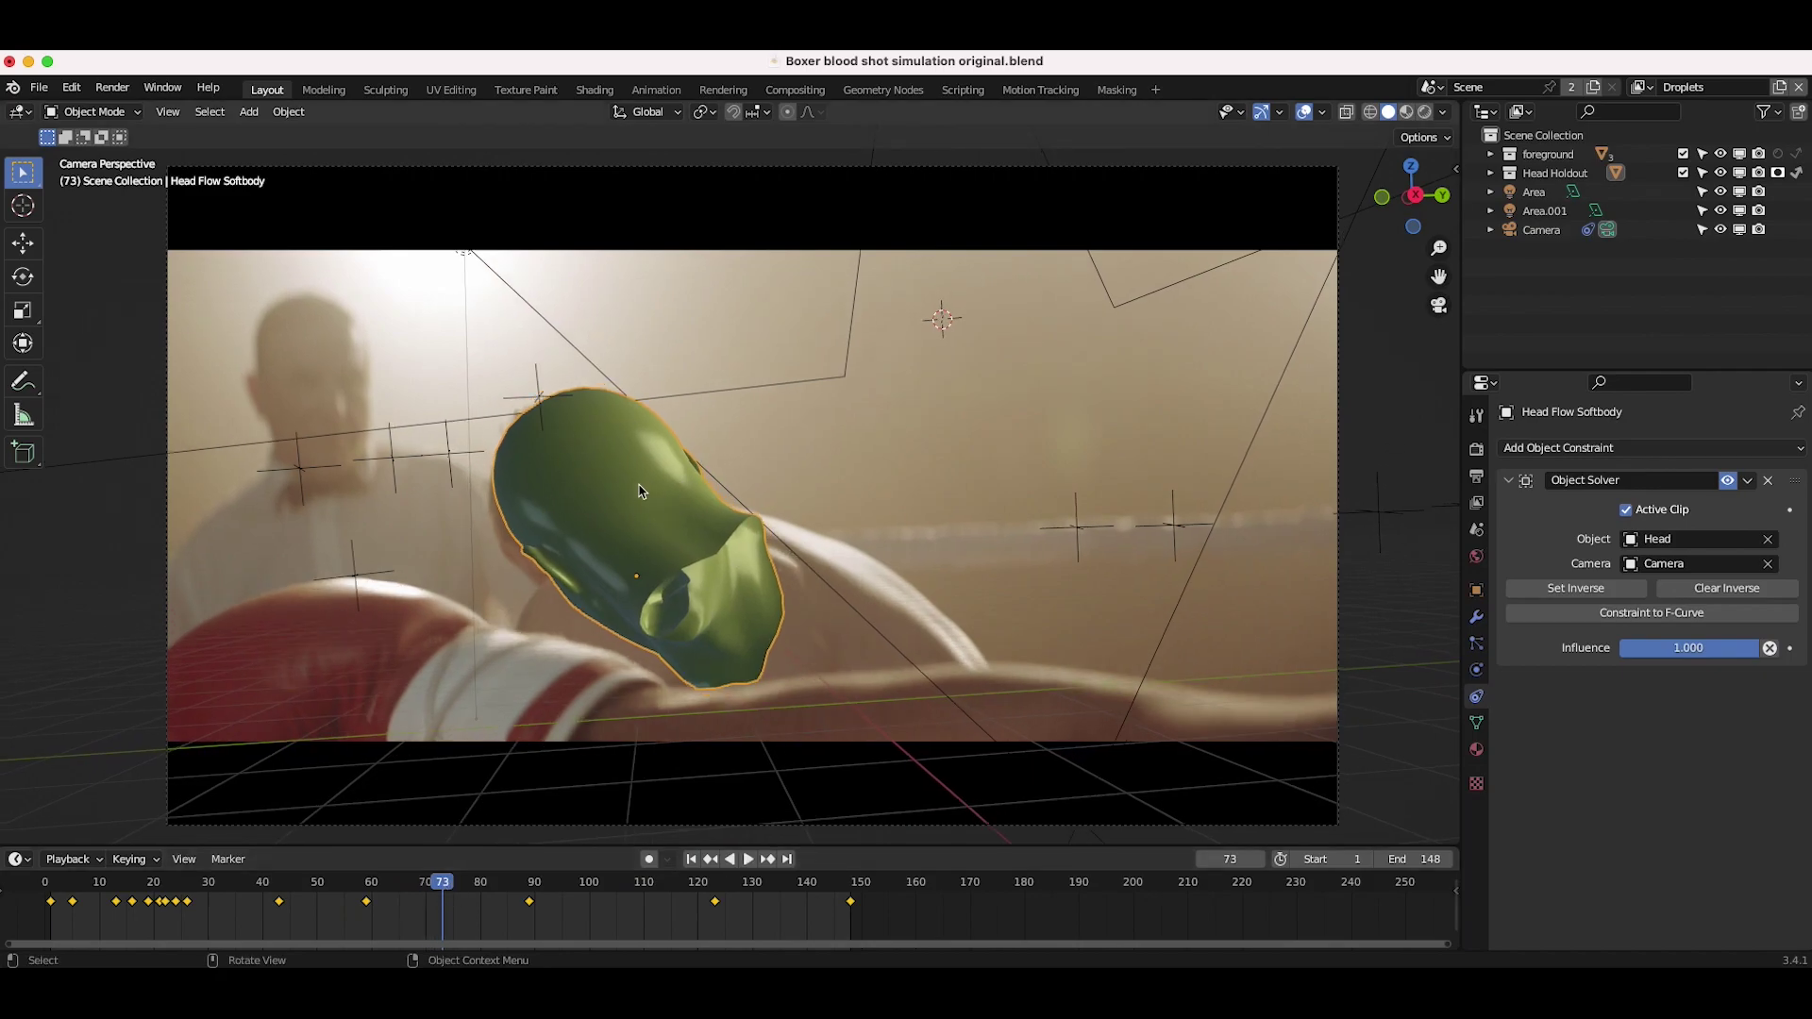
pyautogui.hotkey('shift', 'Left')
pyautogui.press('space')
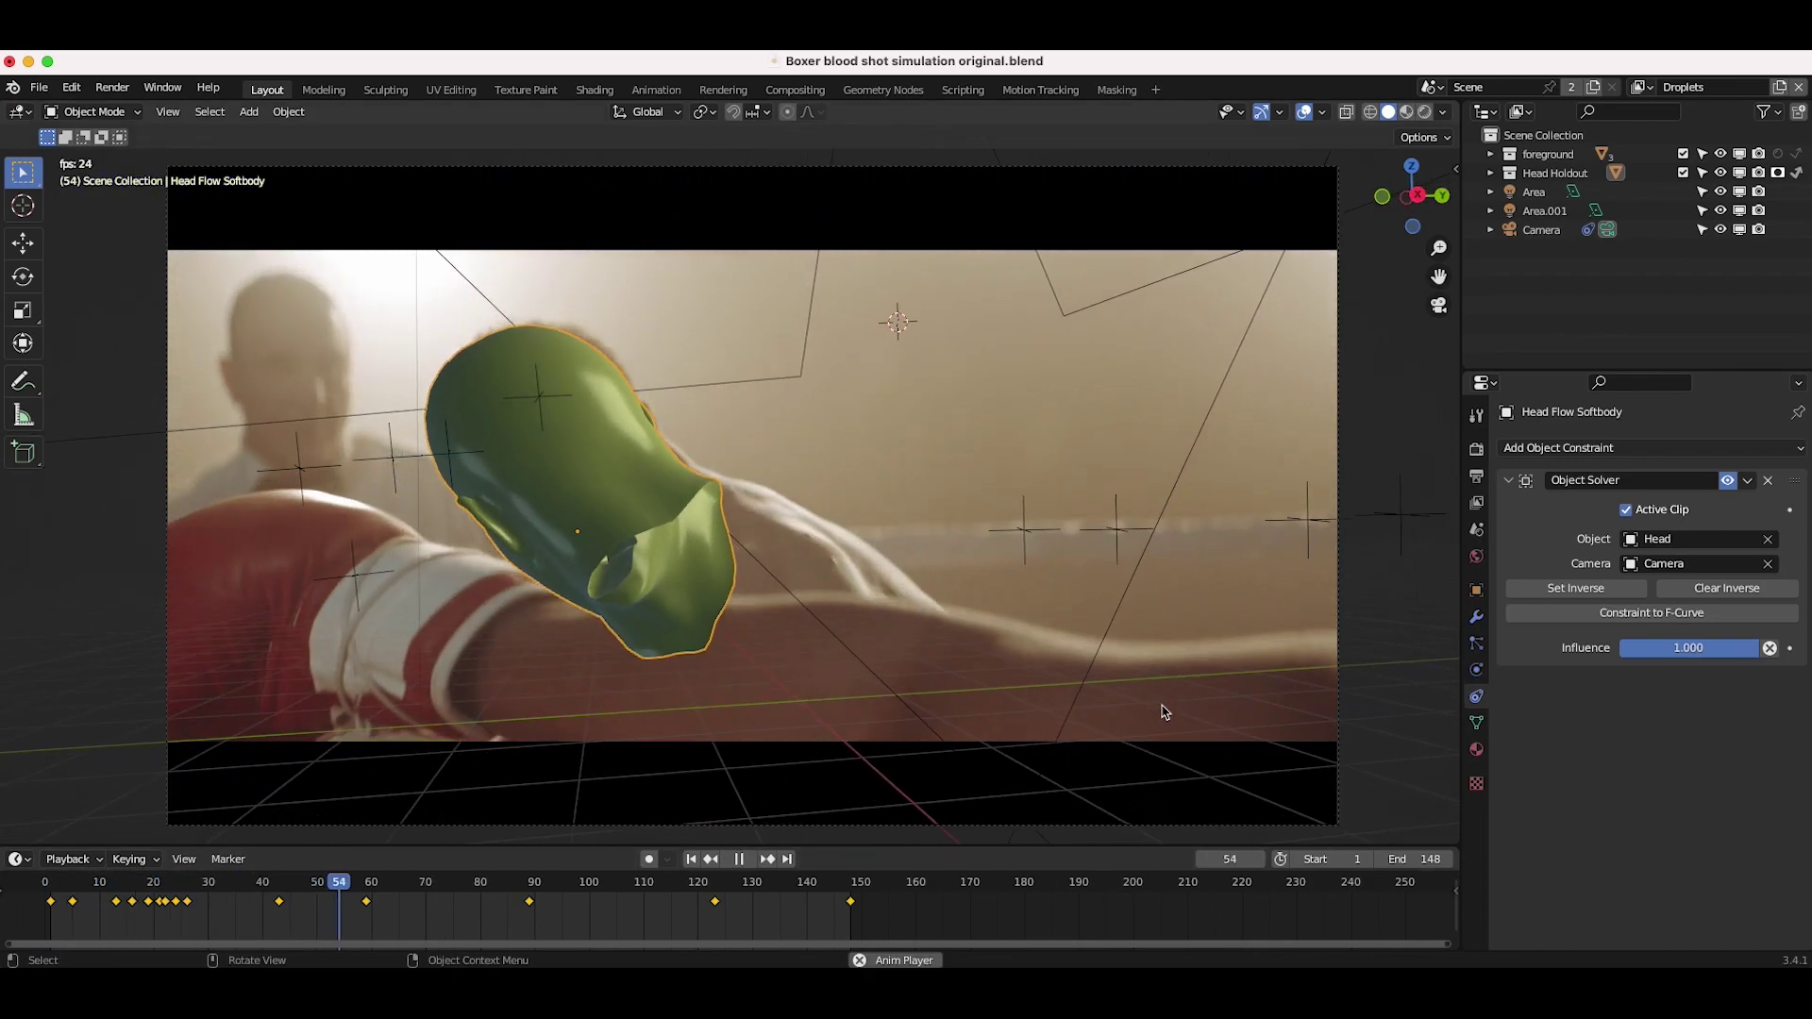
pyautogui.press('space')
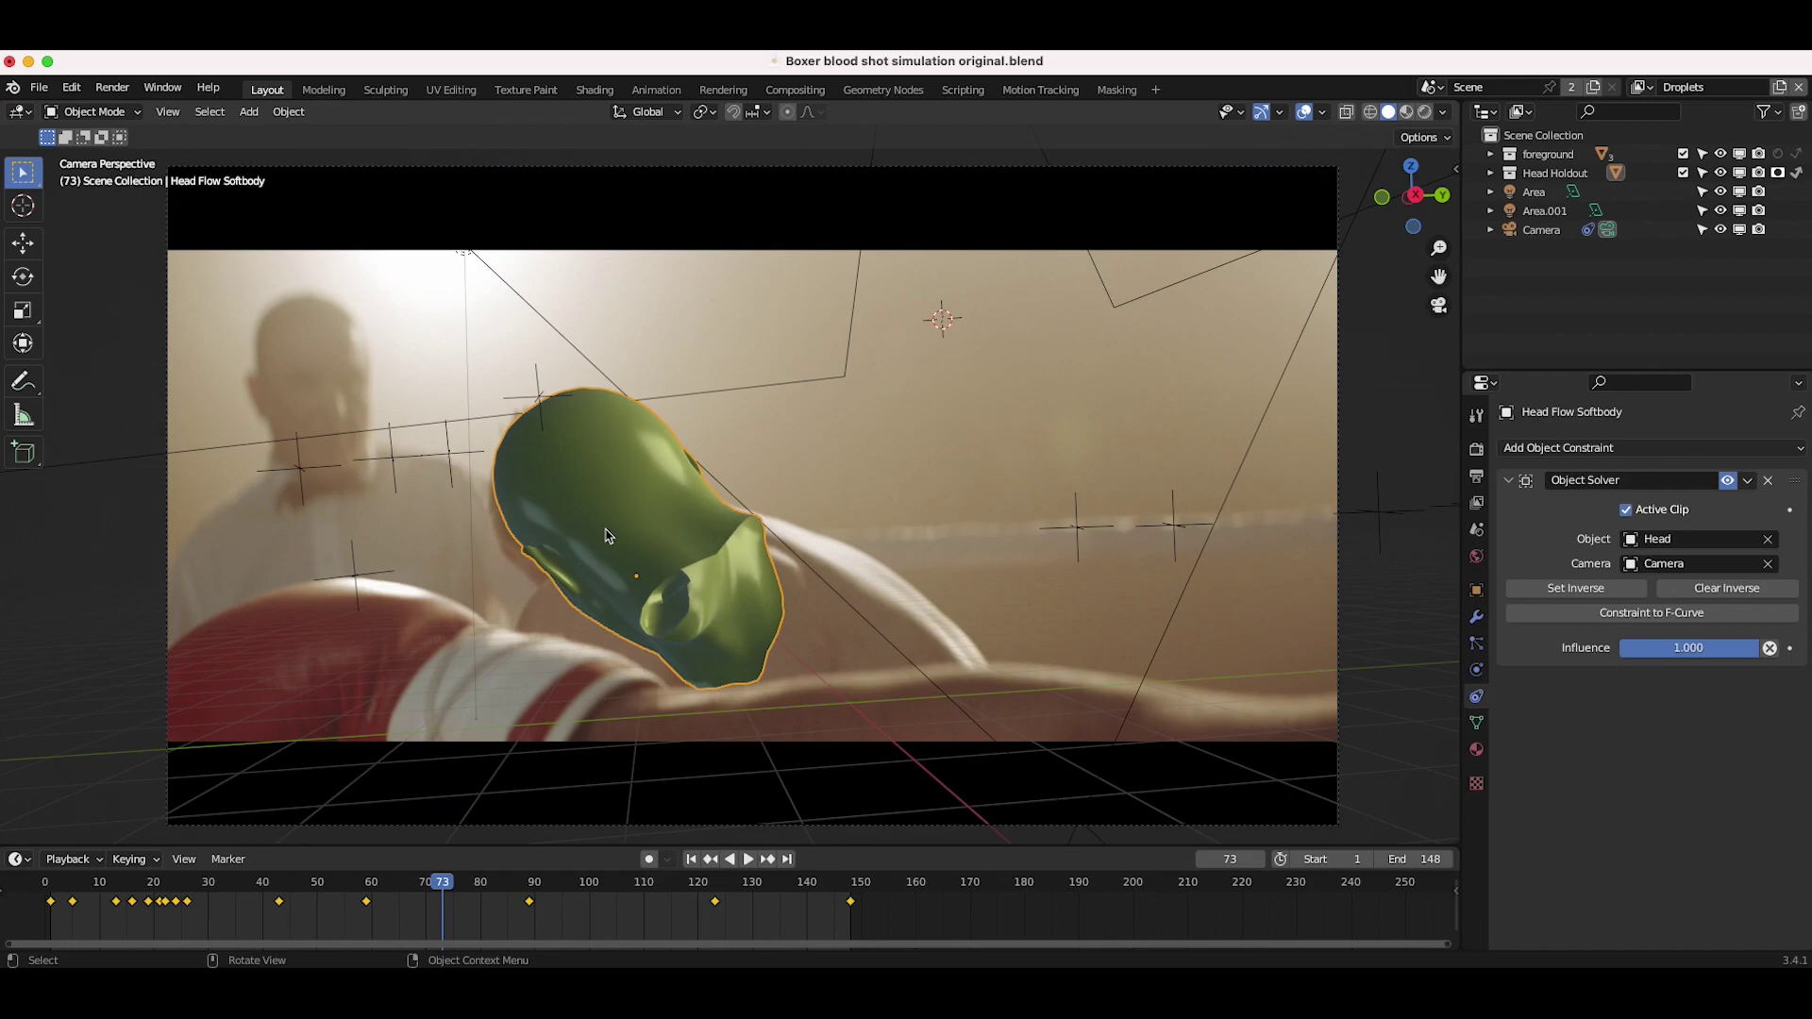
pyautogui.click(691, 859)
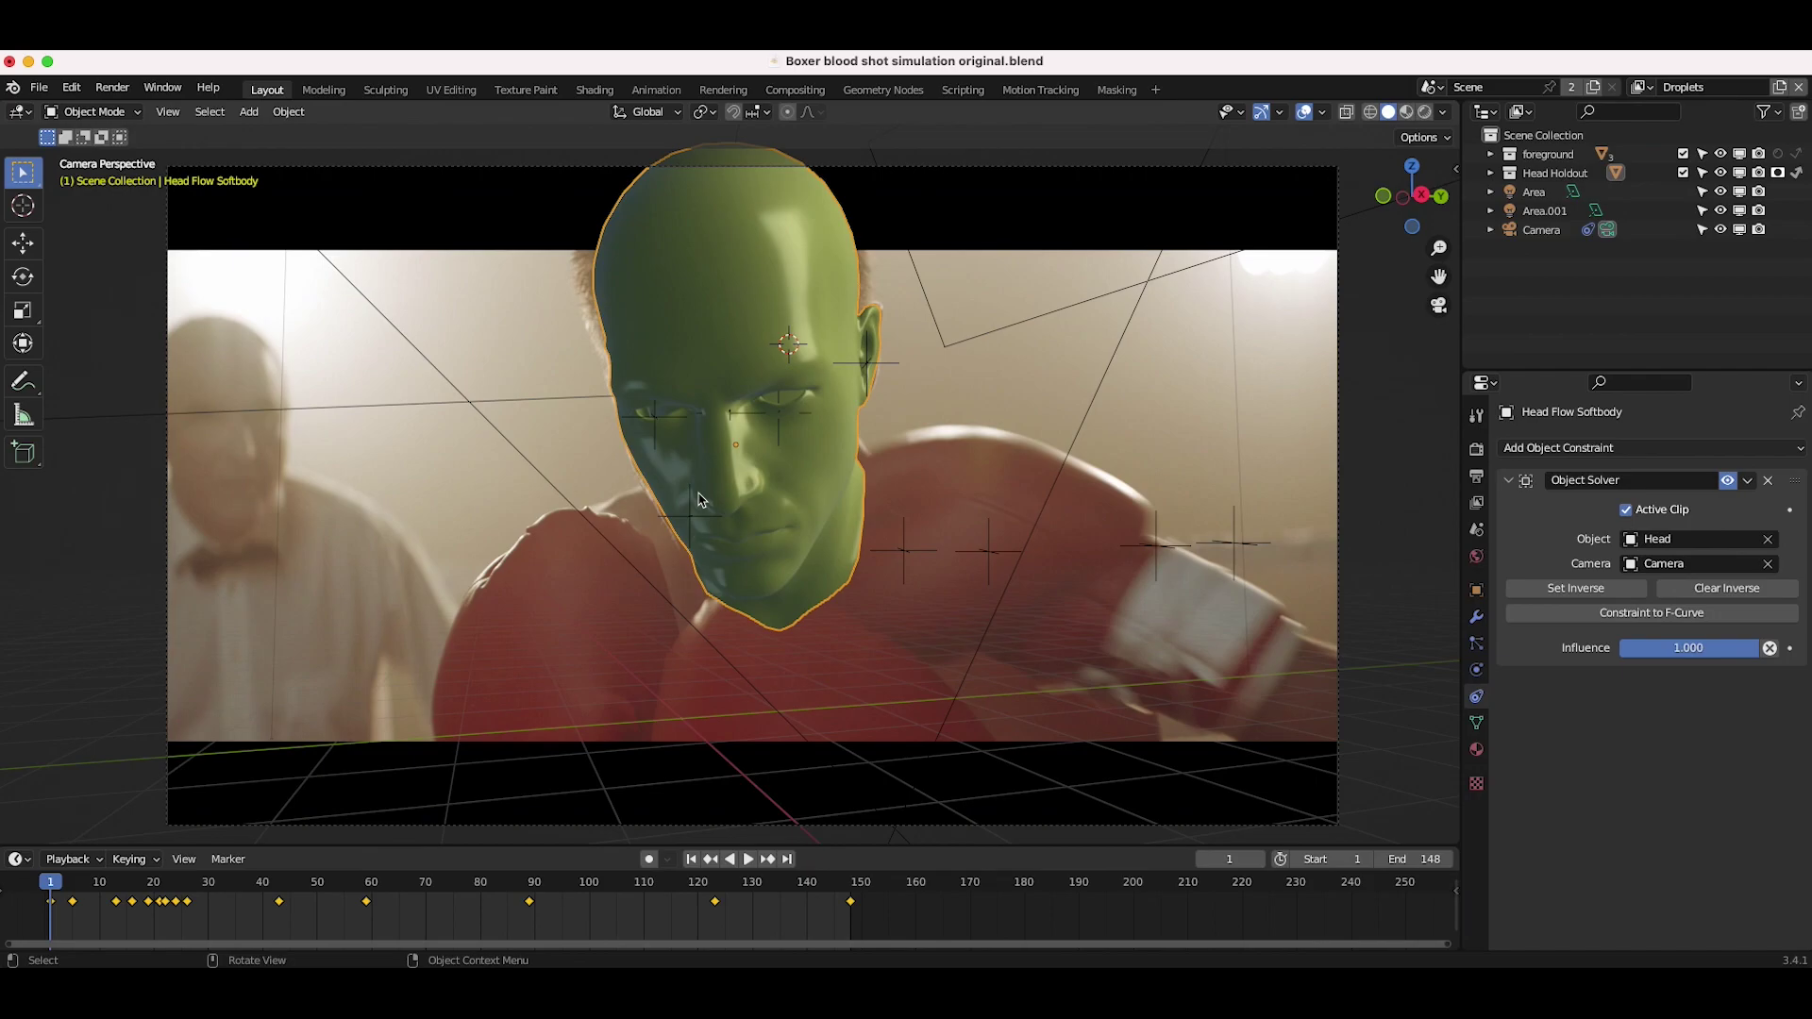
# Turn on viewport display of the head's Soft Body physics, play the simulation, and expand the foreground collection.
pyautogui.click(1476, 670)
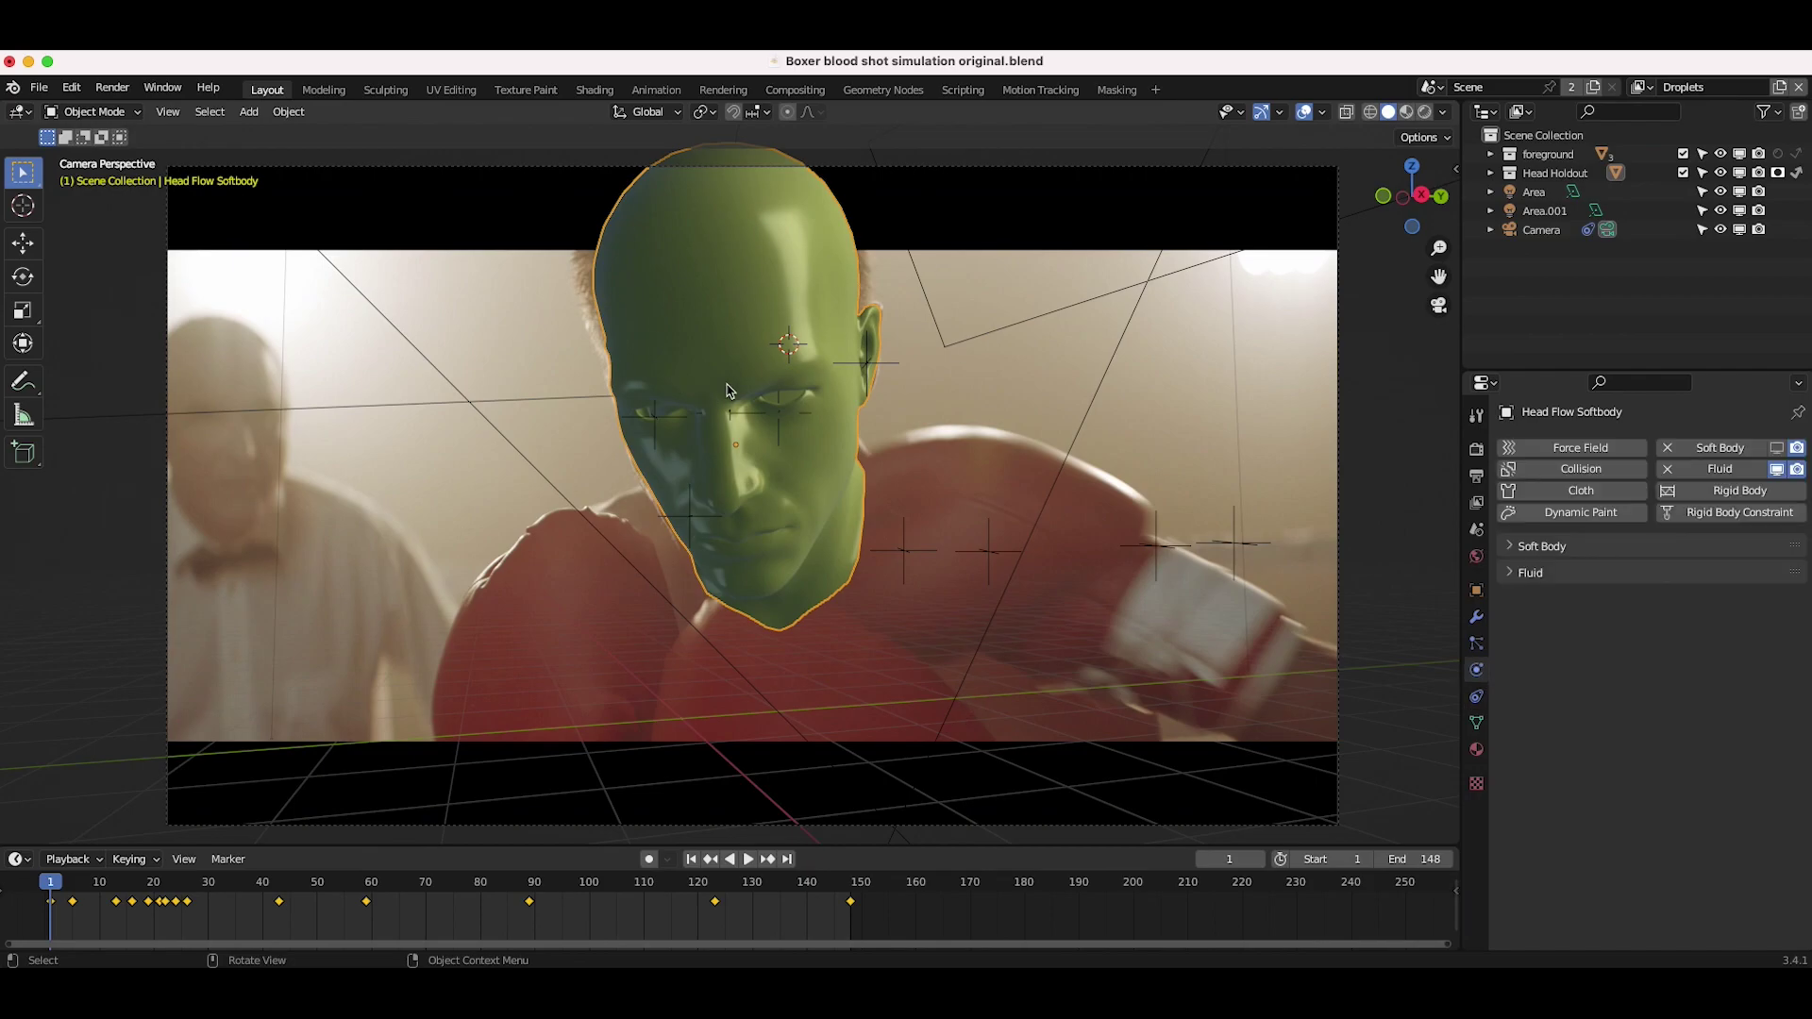
pyautogui.click(1511, 547)
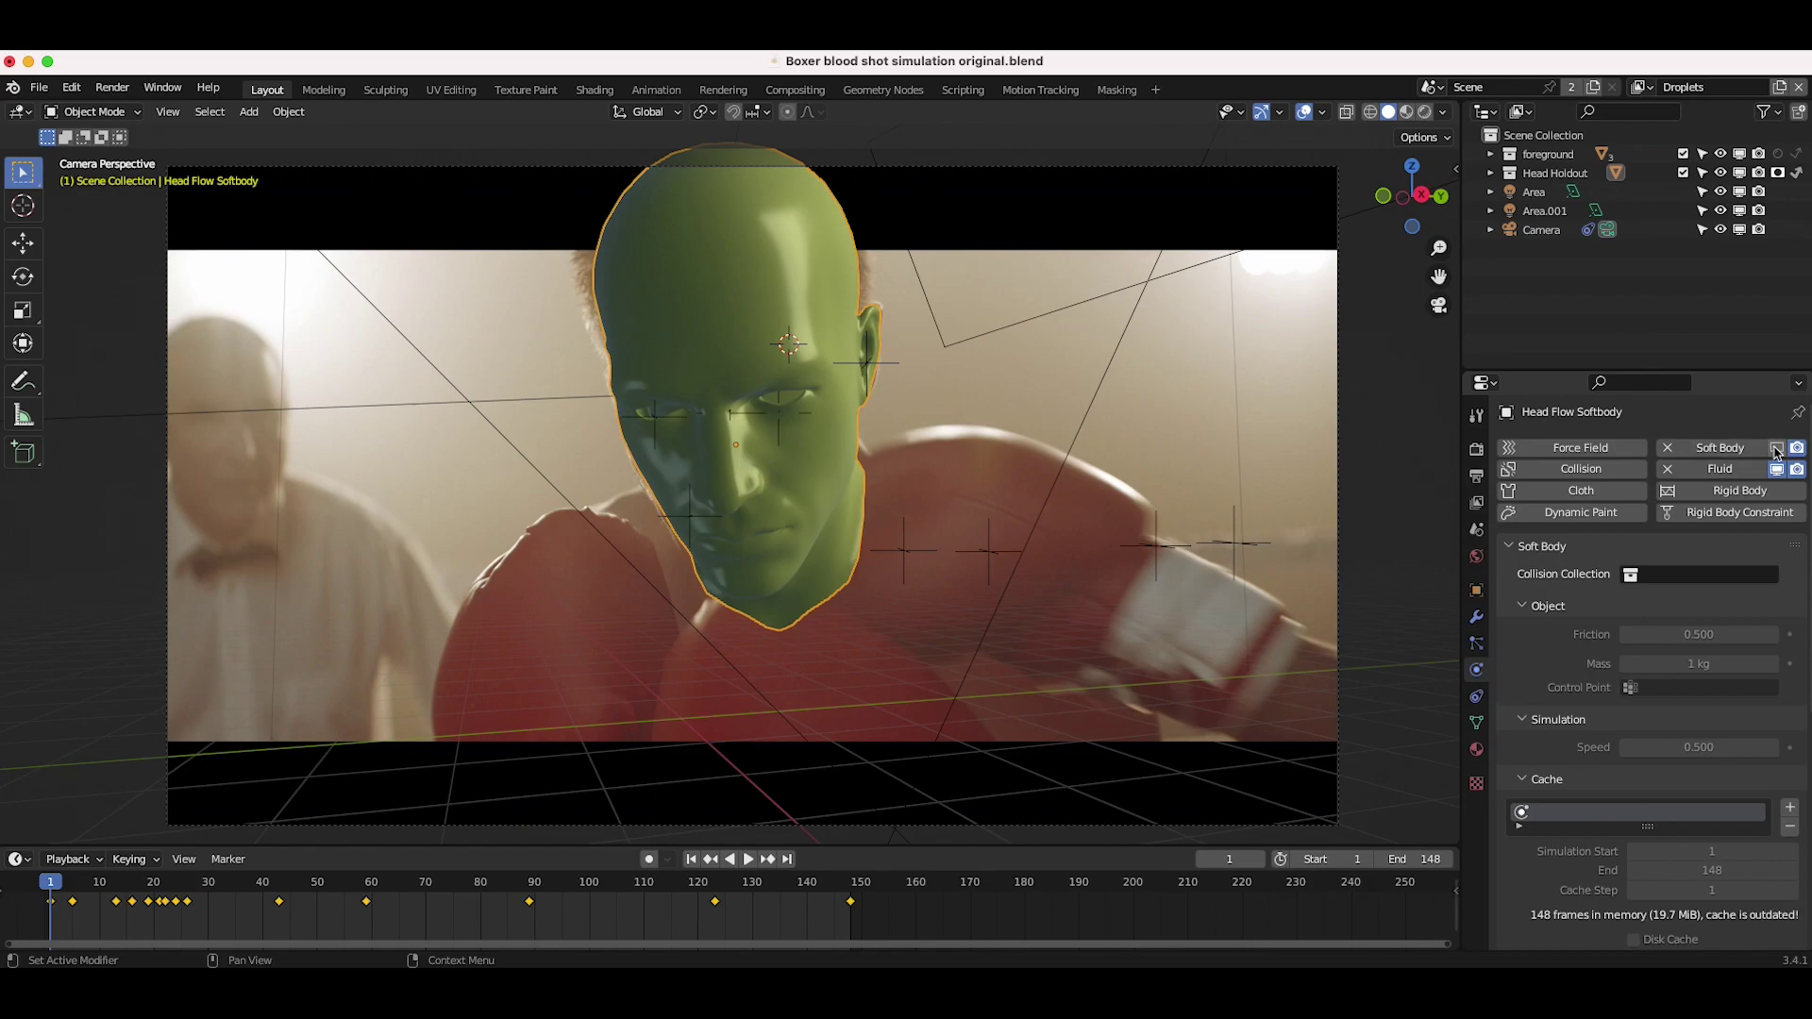
pyautogui.press('space')
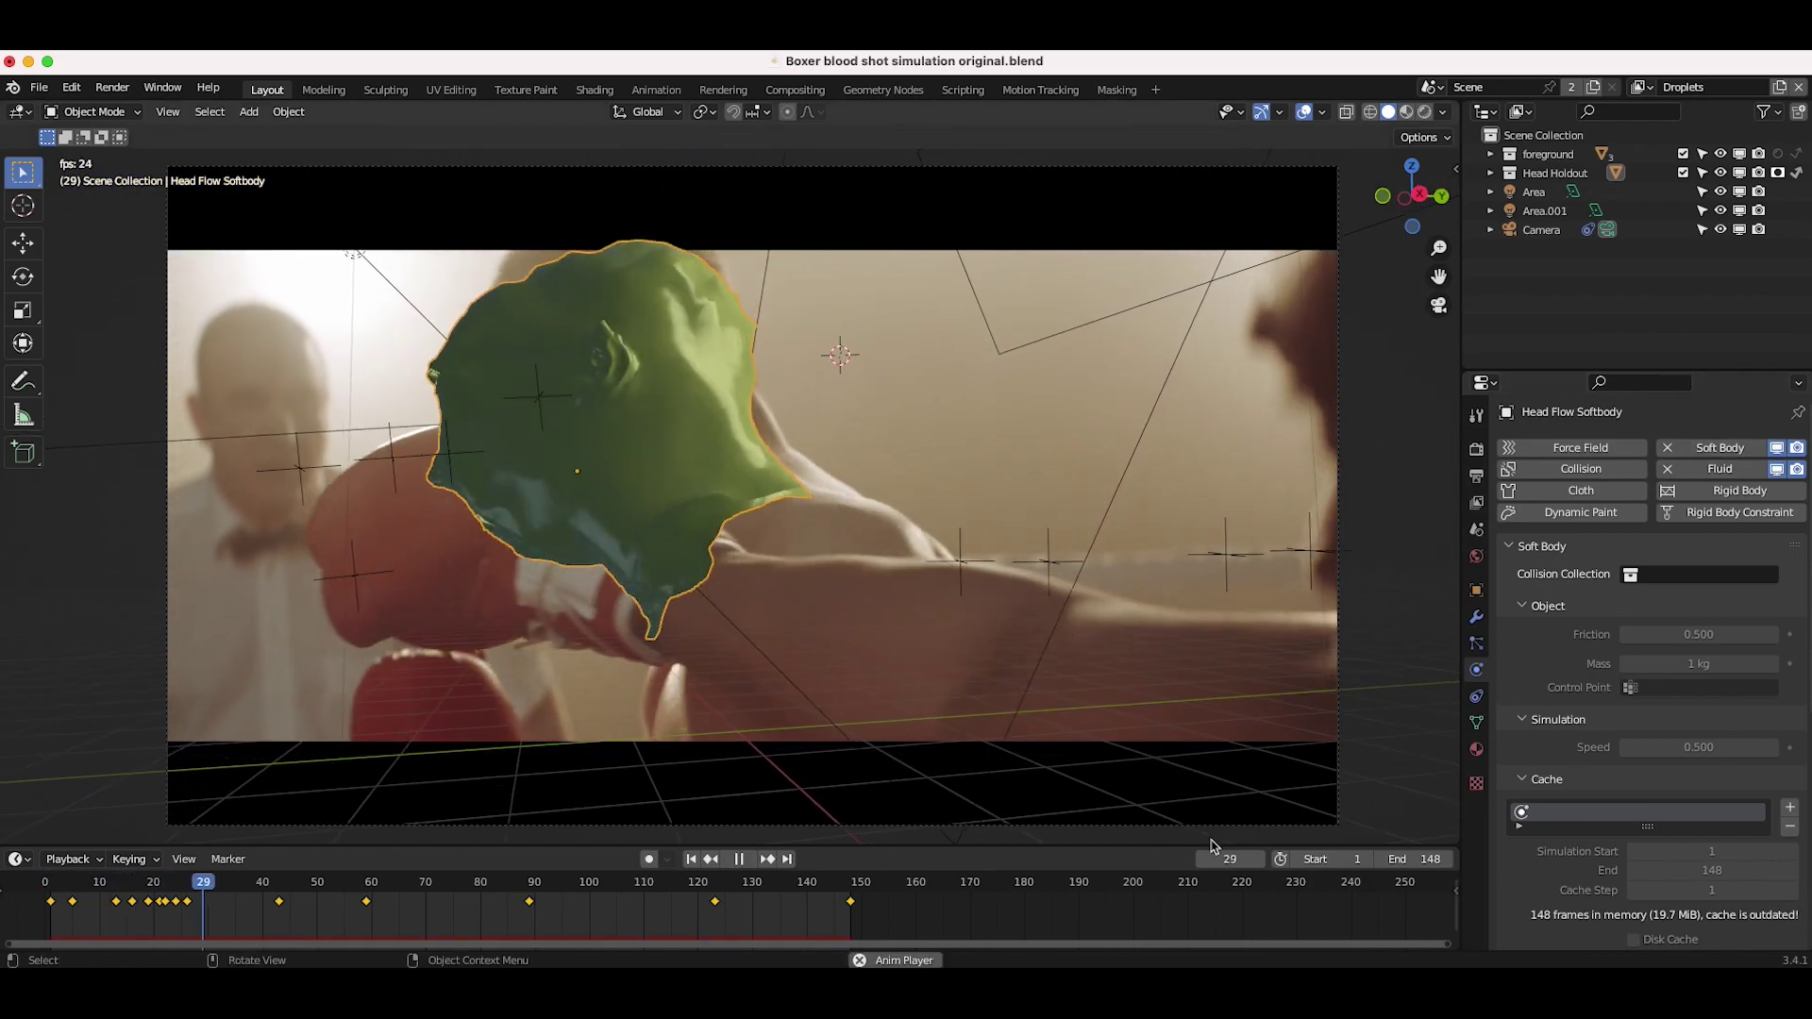
pyautogui.click(1489, 154)
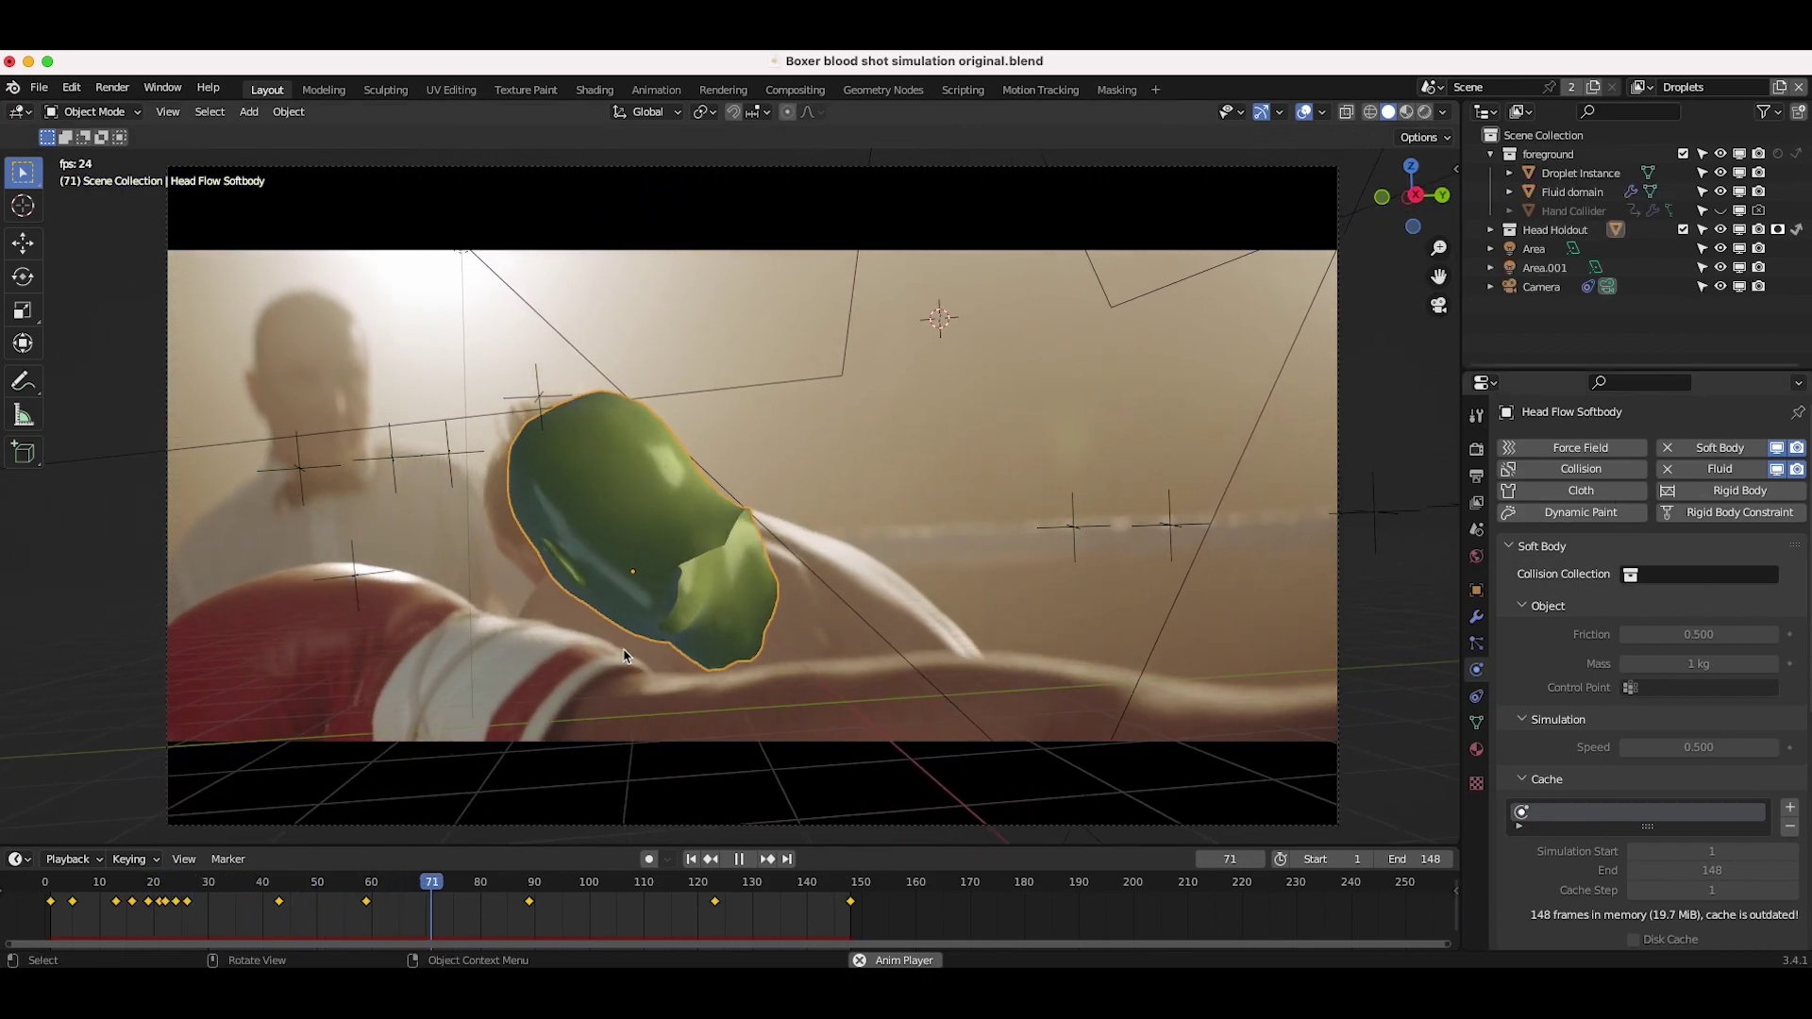
pyautogui.press('space')
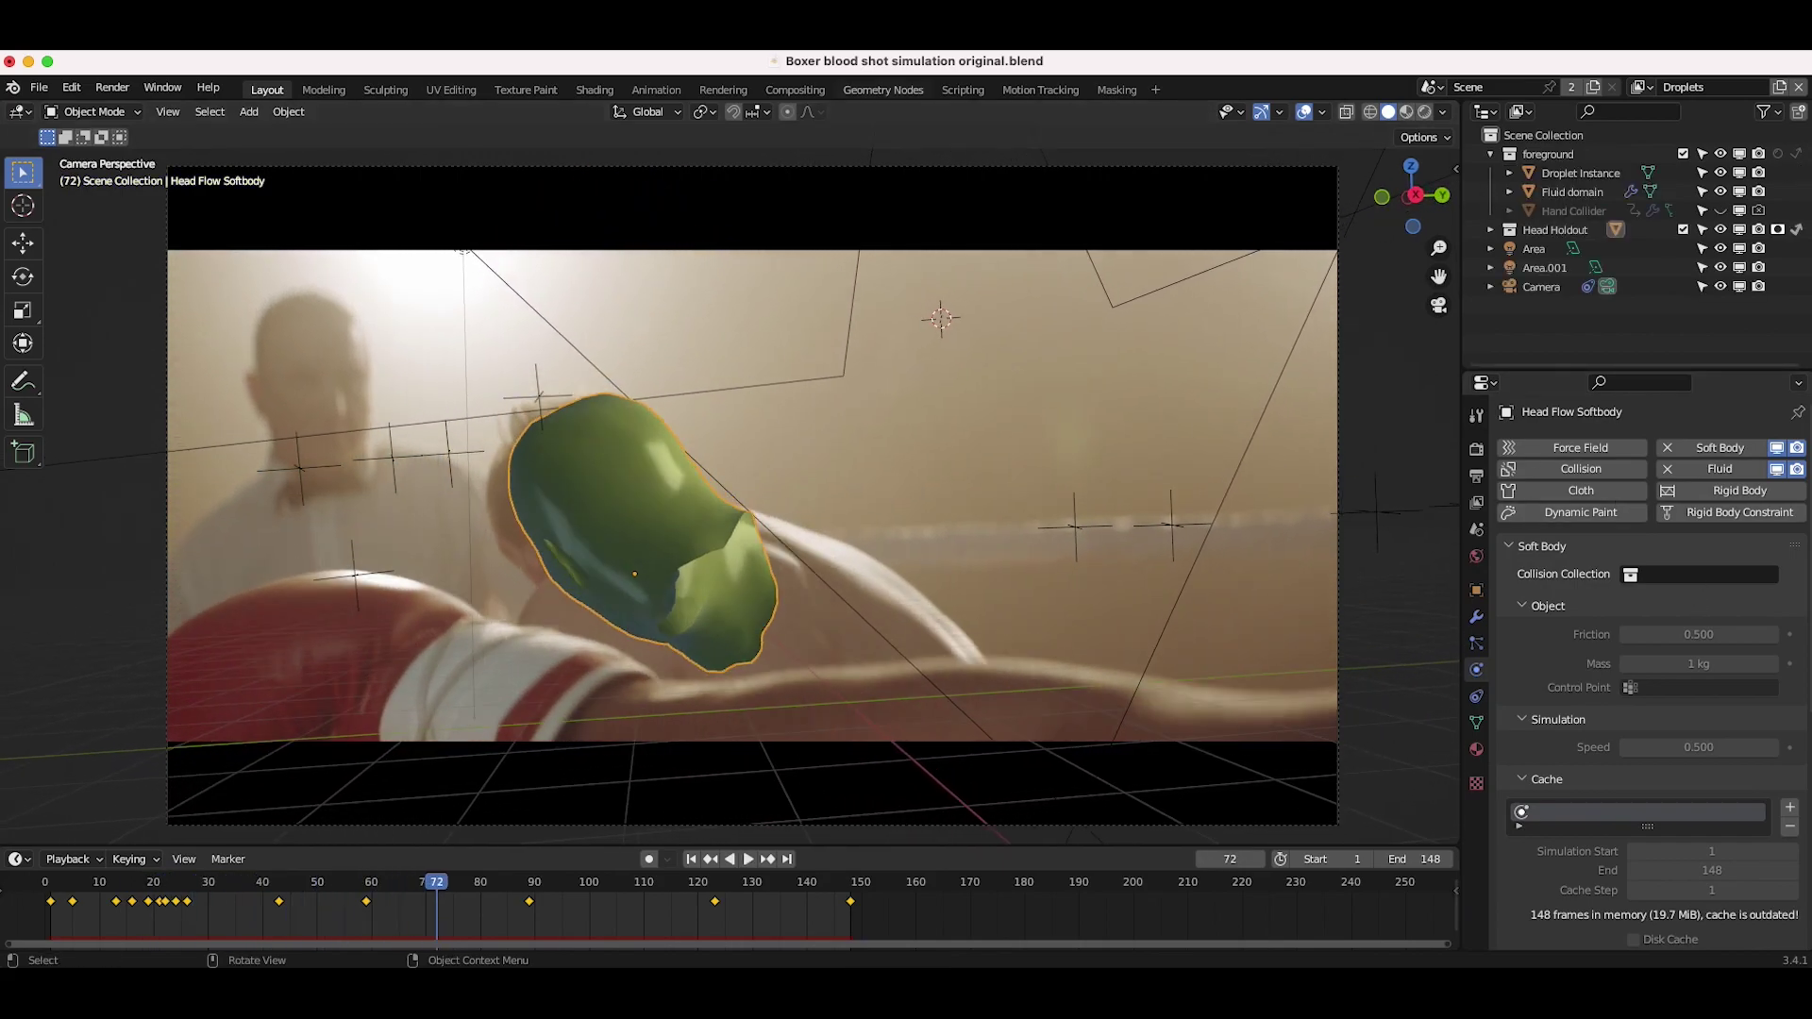
# Unhide the Hand Collider sphere, select it to view its Collision settings, and play its impact on the head from the start.
pyautogui.click(1720, 211)
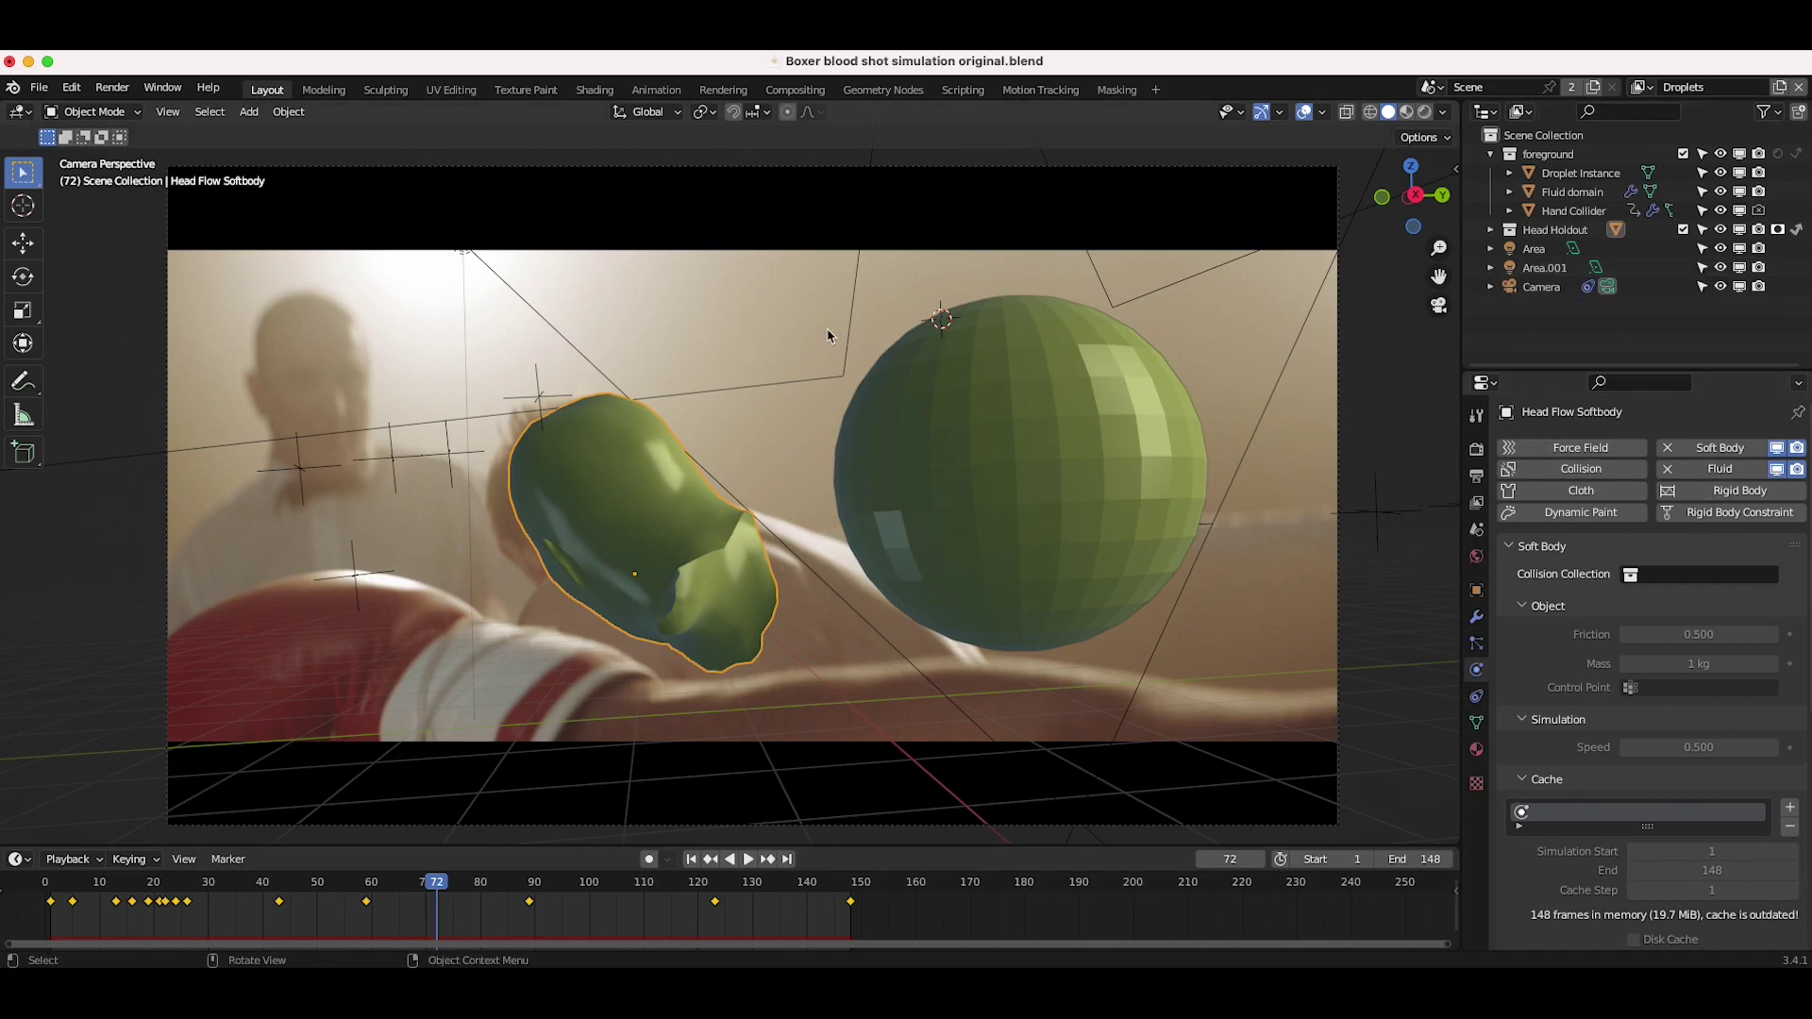
pyautogui.click(1003, 423)
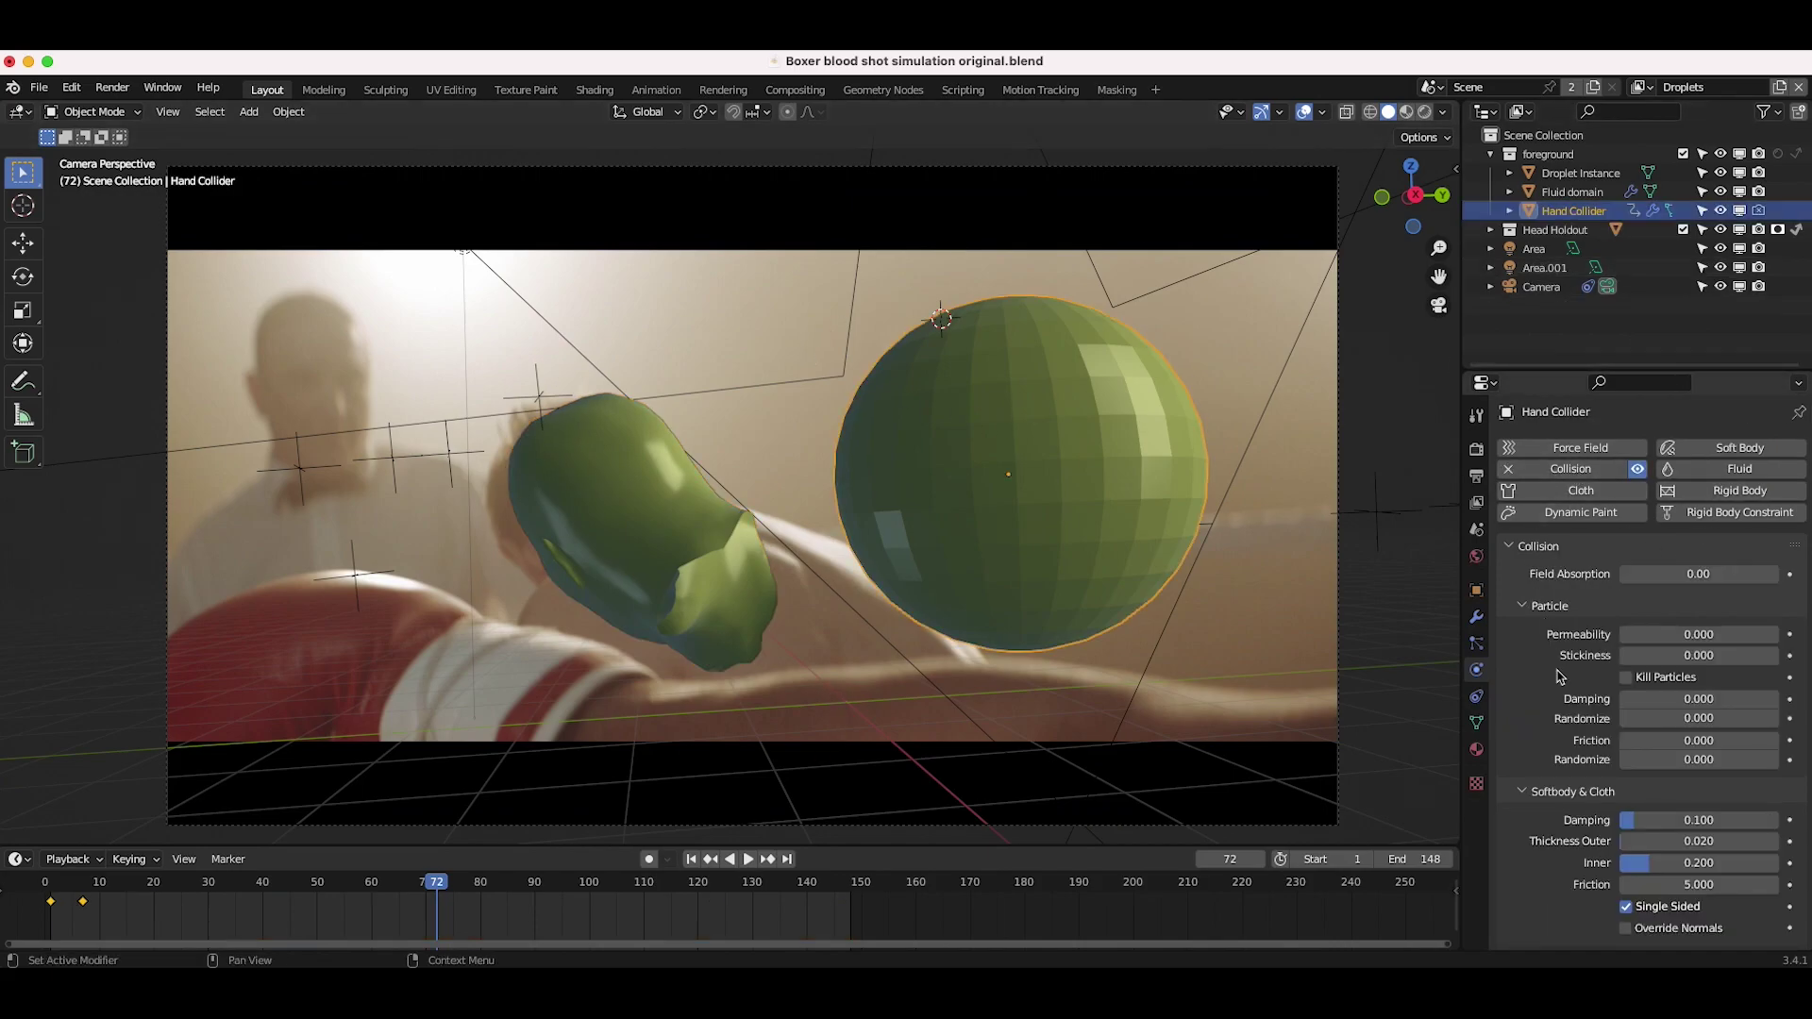
pyautogui.click(46, 887)
pyautogui.press('space')
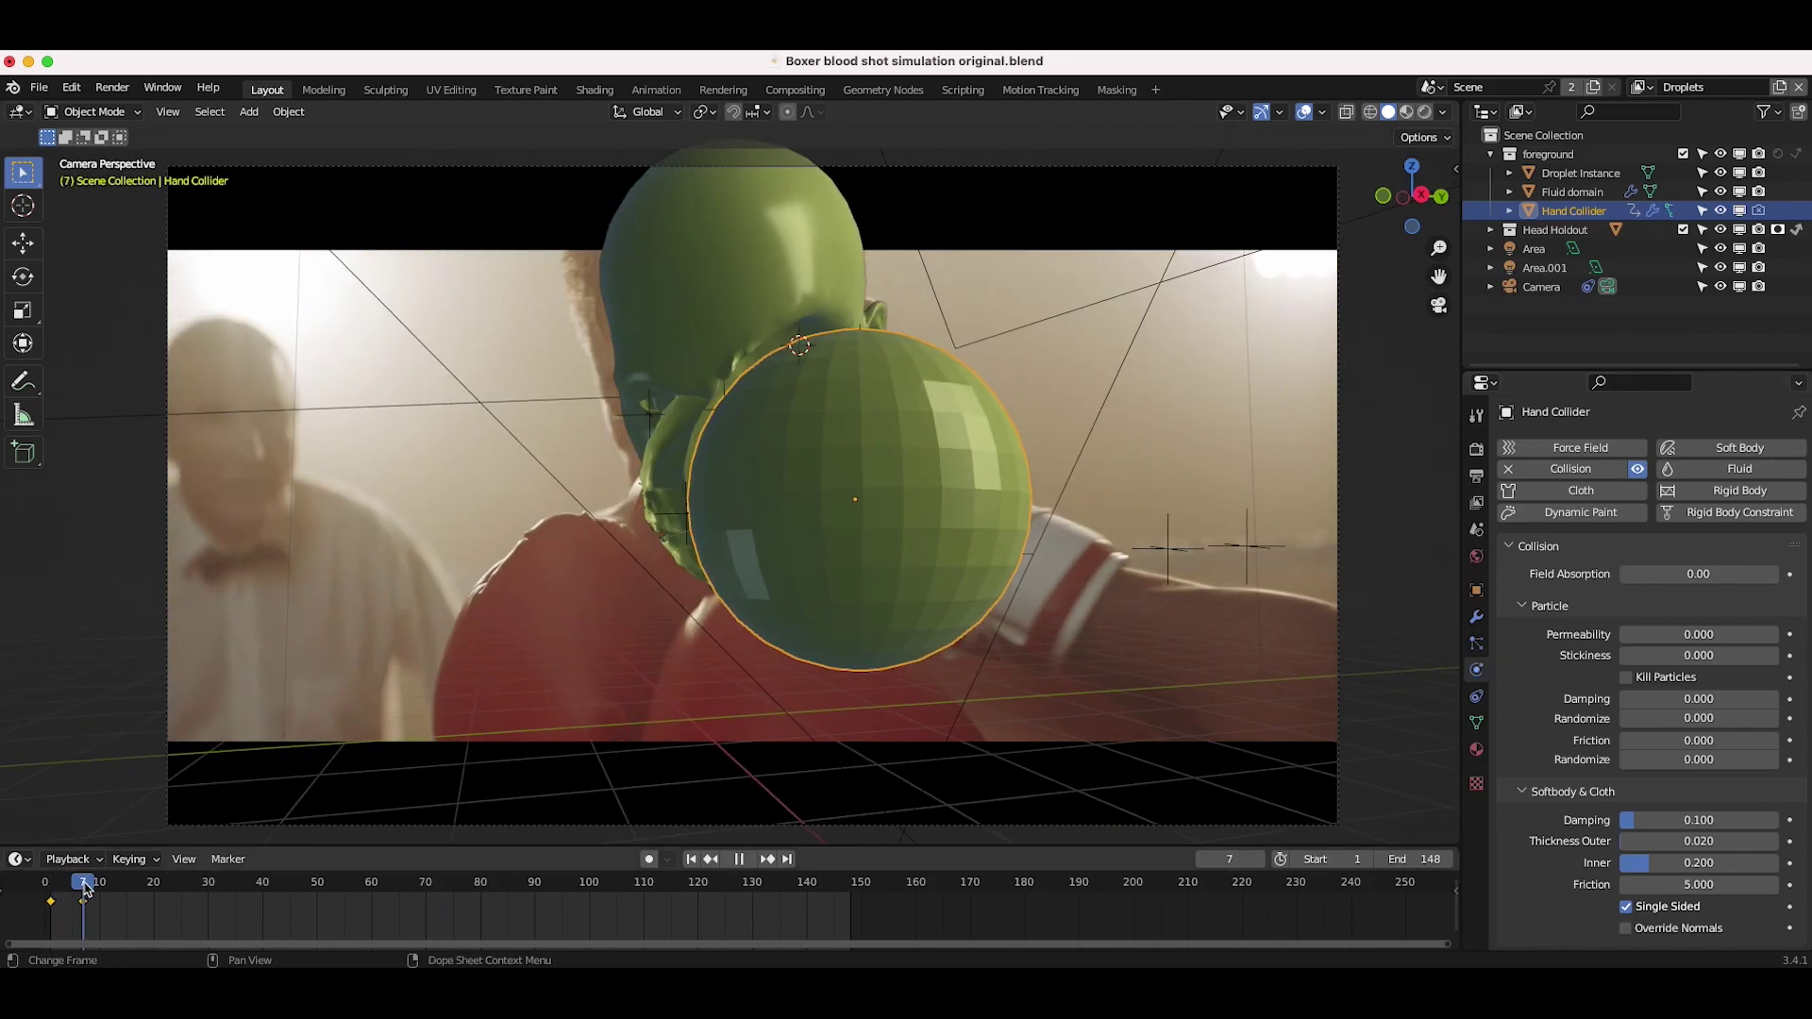
# Scrub and replay the opening frames to check how the hand collider deforms the soft body head, returning to the start.
pyautogui.moveTo(104, 887); pyautogui.dragTo(265, 884)
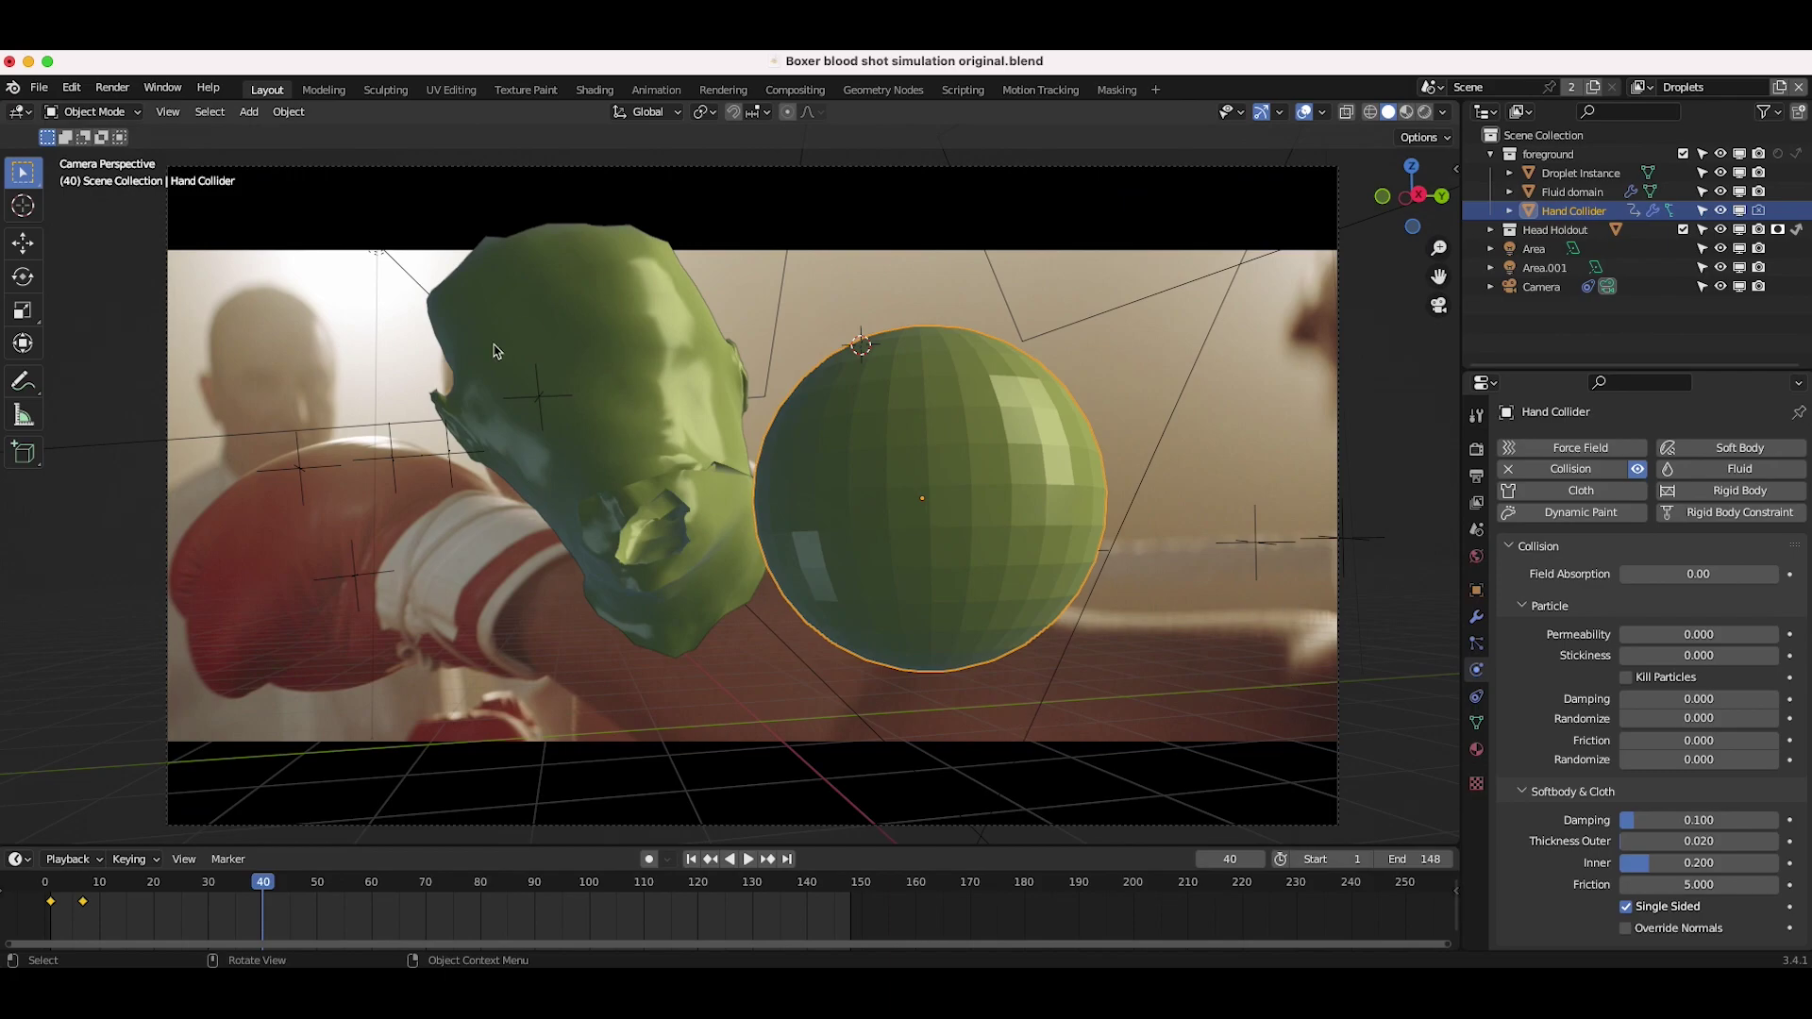
pyautogui.click(55, 887)
pyautogui.press('space')
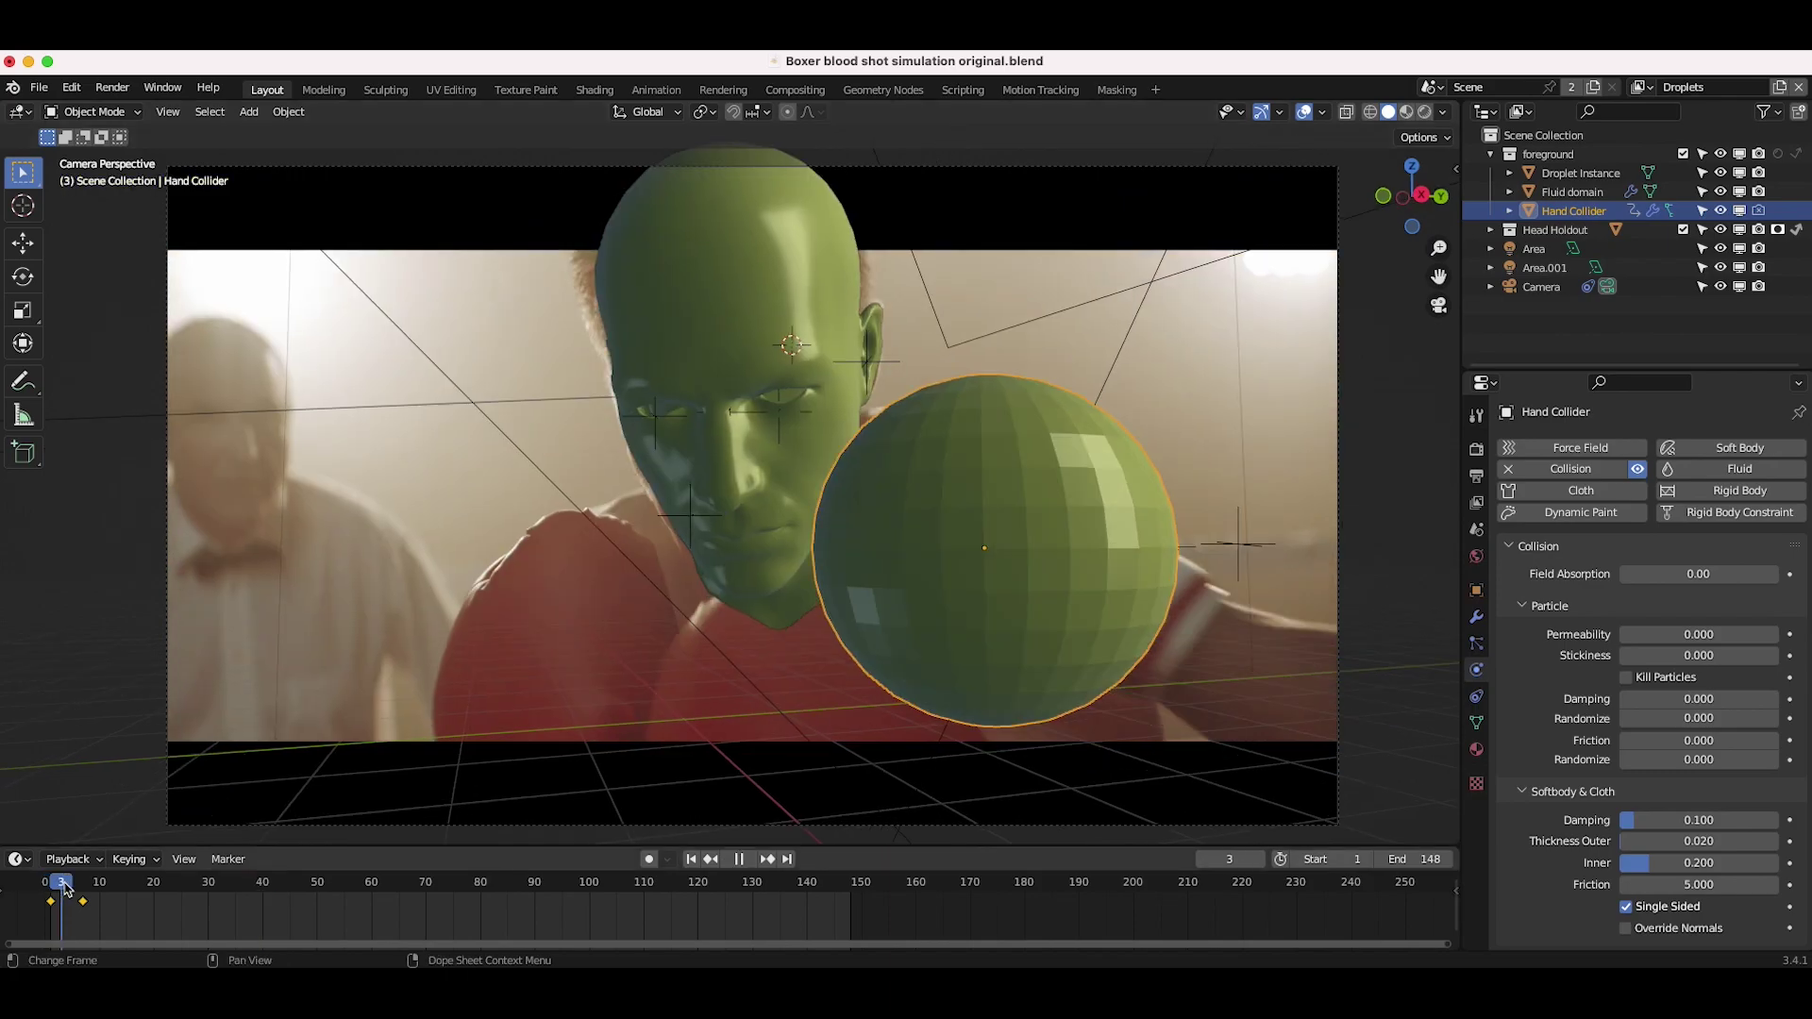
pyautogui.click(210, 887)
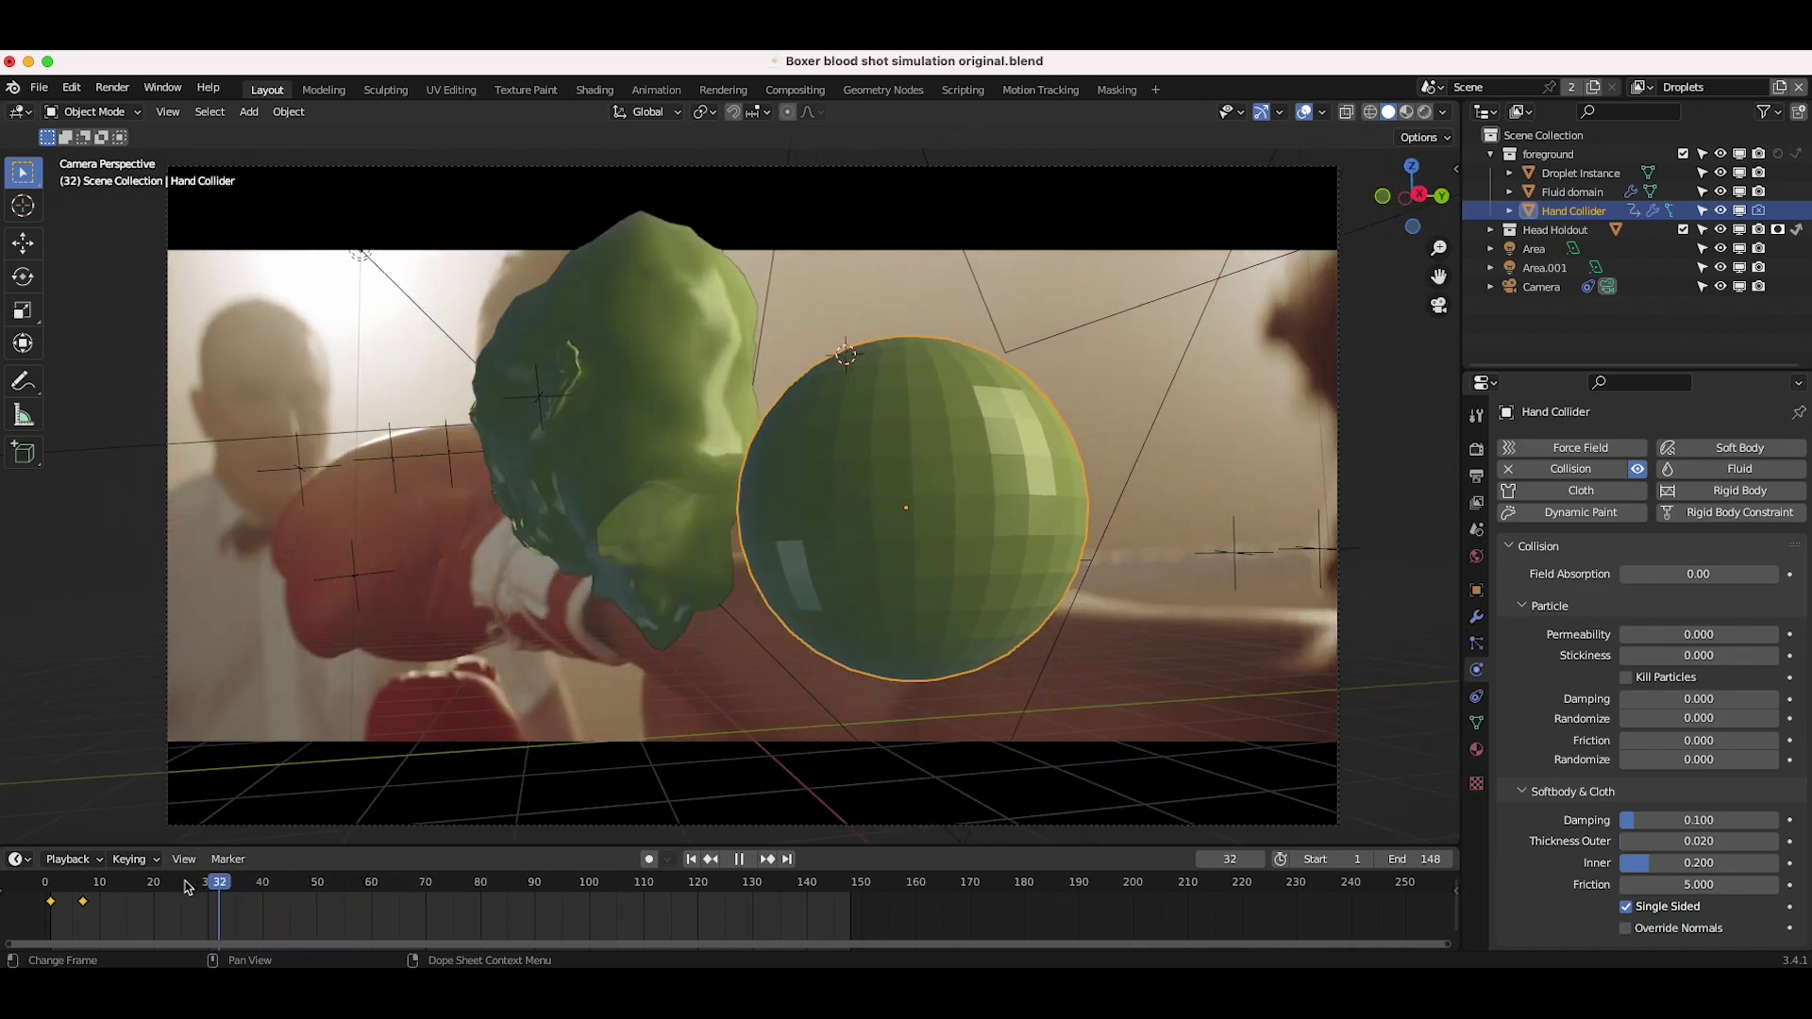
pyautogui.hotkey('shift', 'Left')
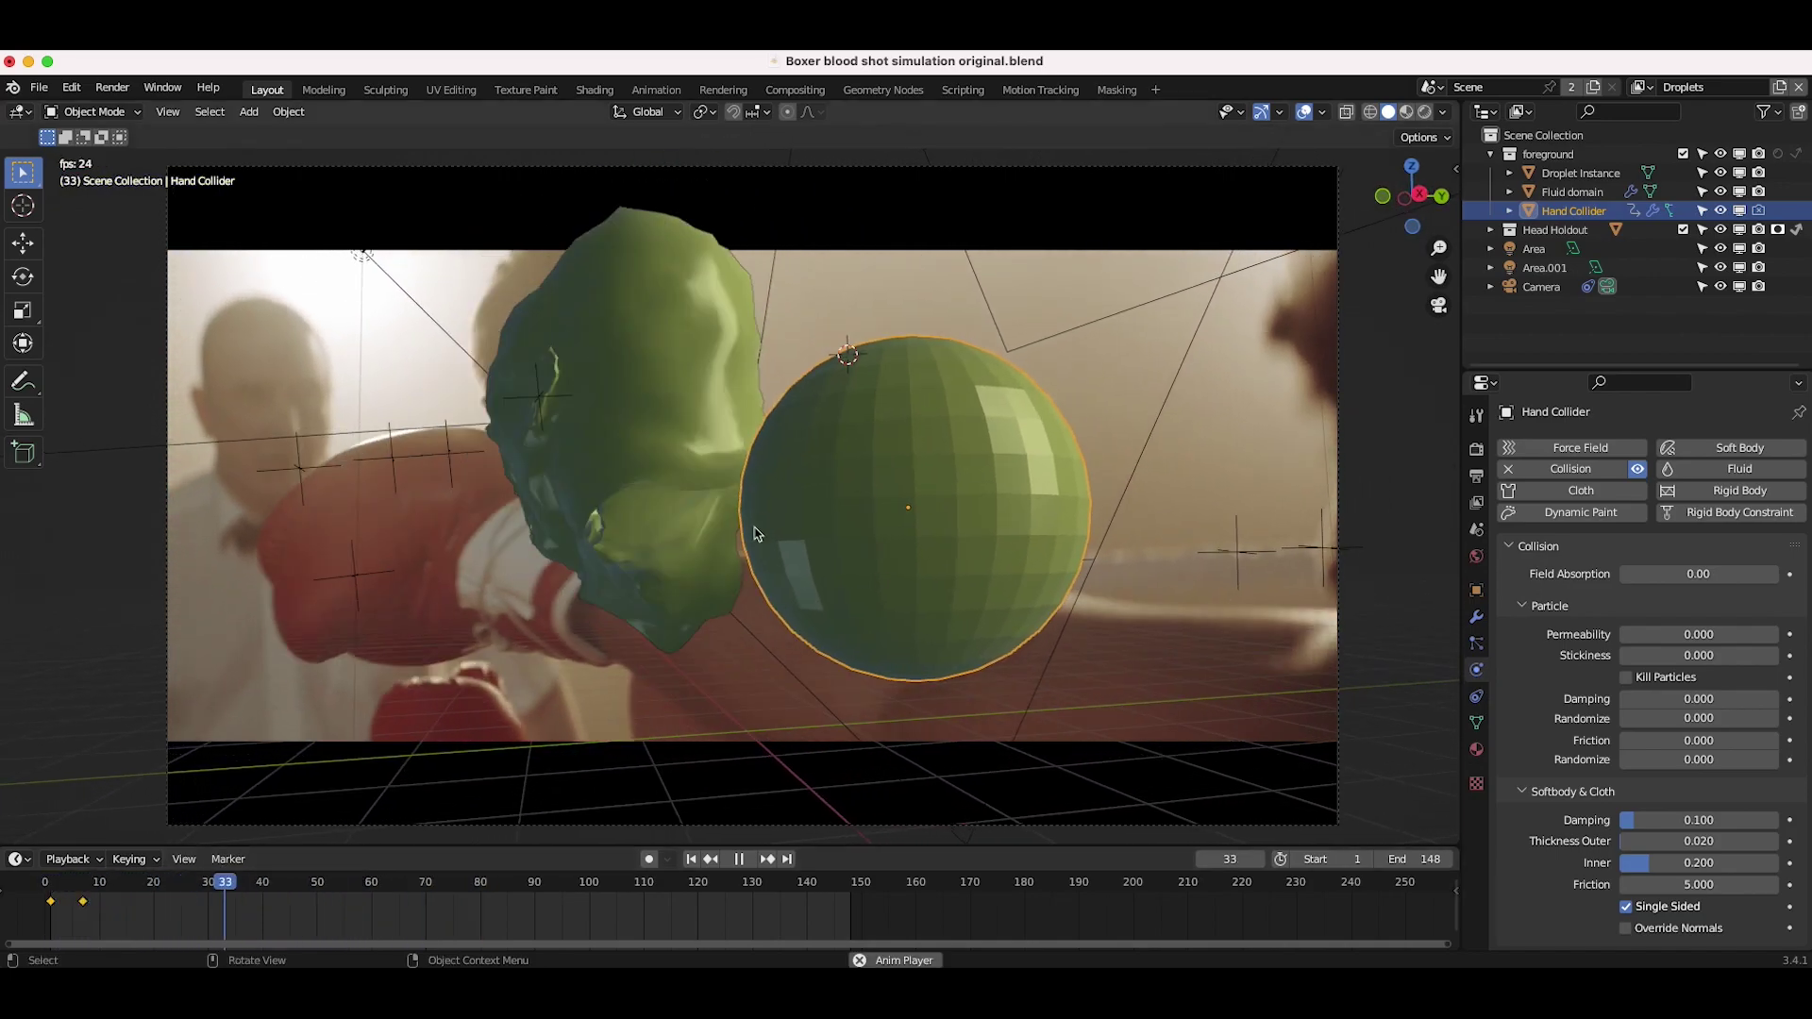
# Select the head model, check its deformation through the animation, and review its Soft Body settings down to Field Weights from frame 1.
pyautogui.click(736, 538)
pyautogui.press('space')
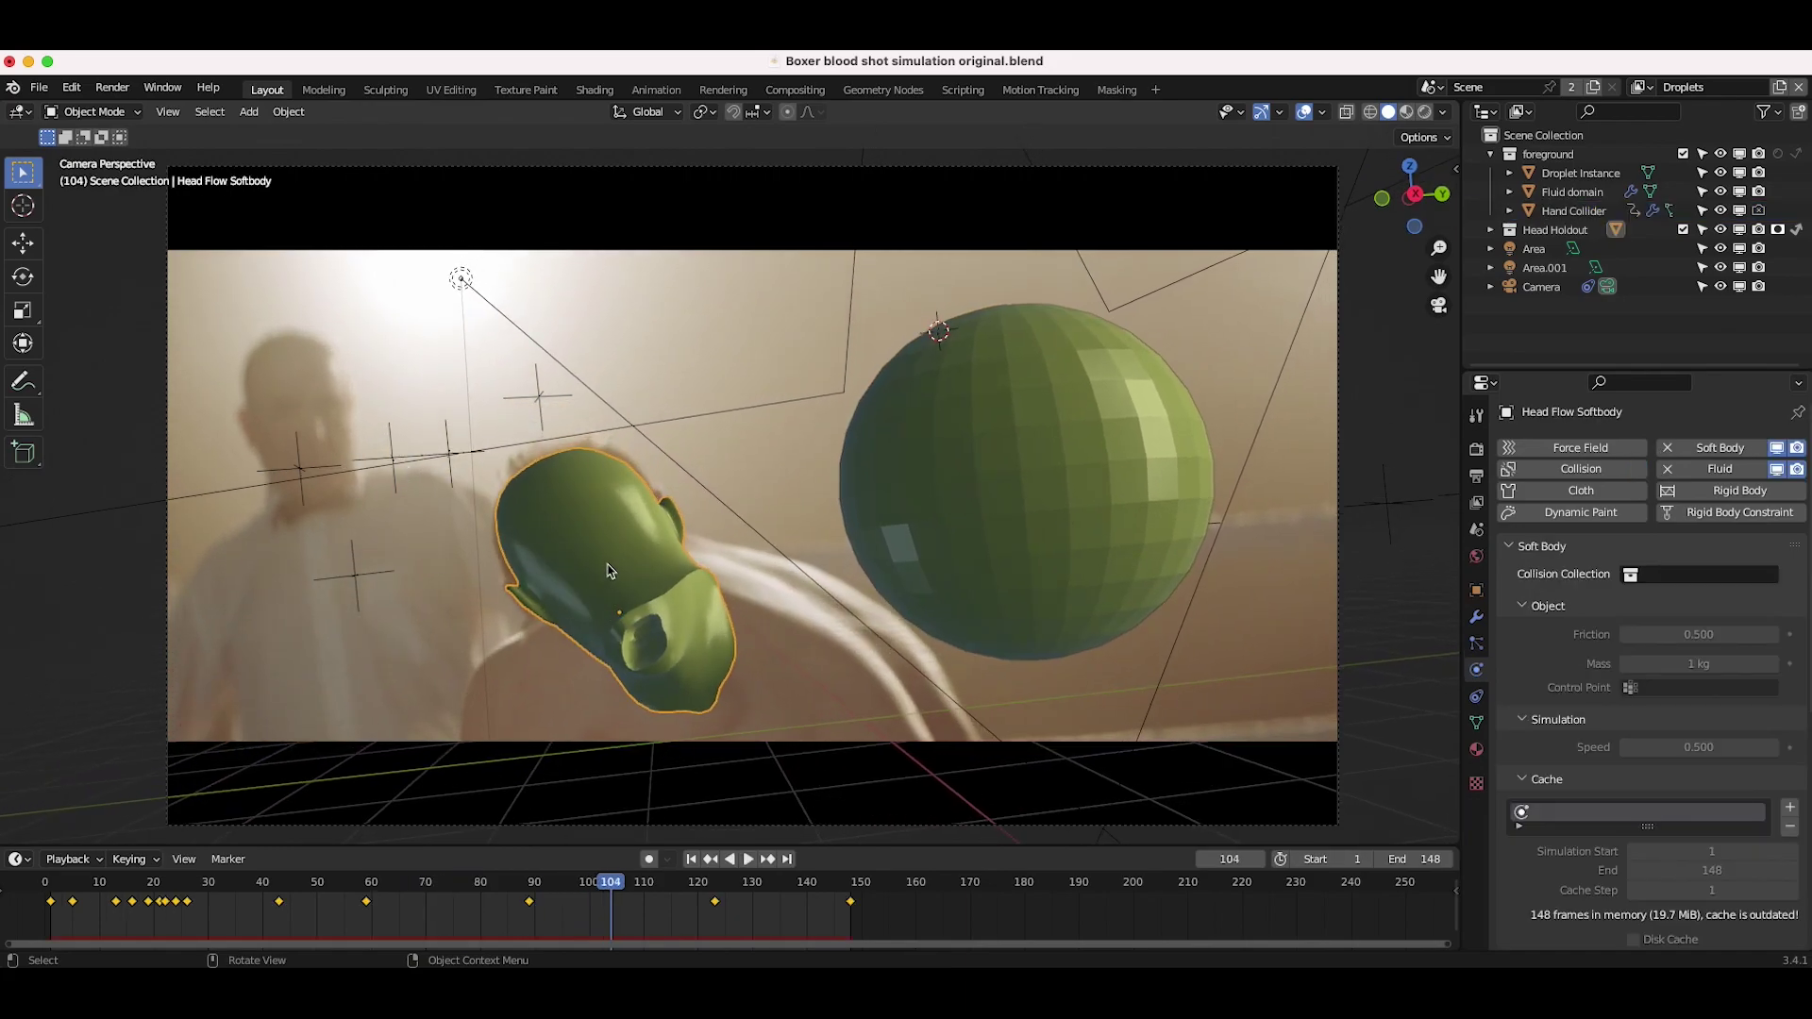
pyautogui.keyDown('alt'); pyautogui.scroll(20, 601, 557); pyautogui.keyUp('alt')
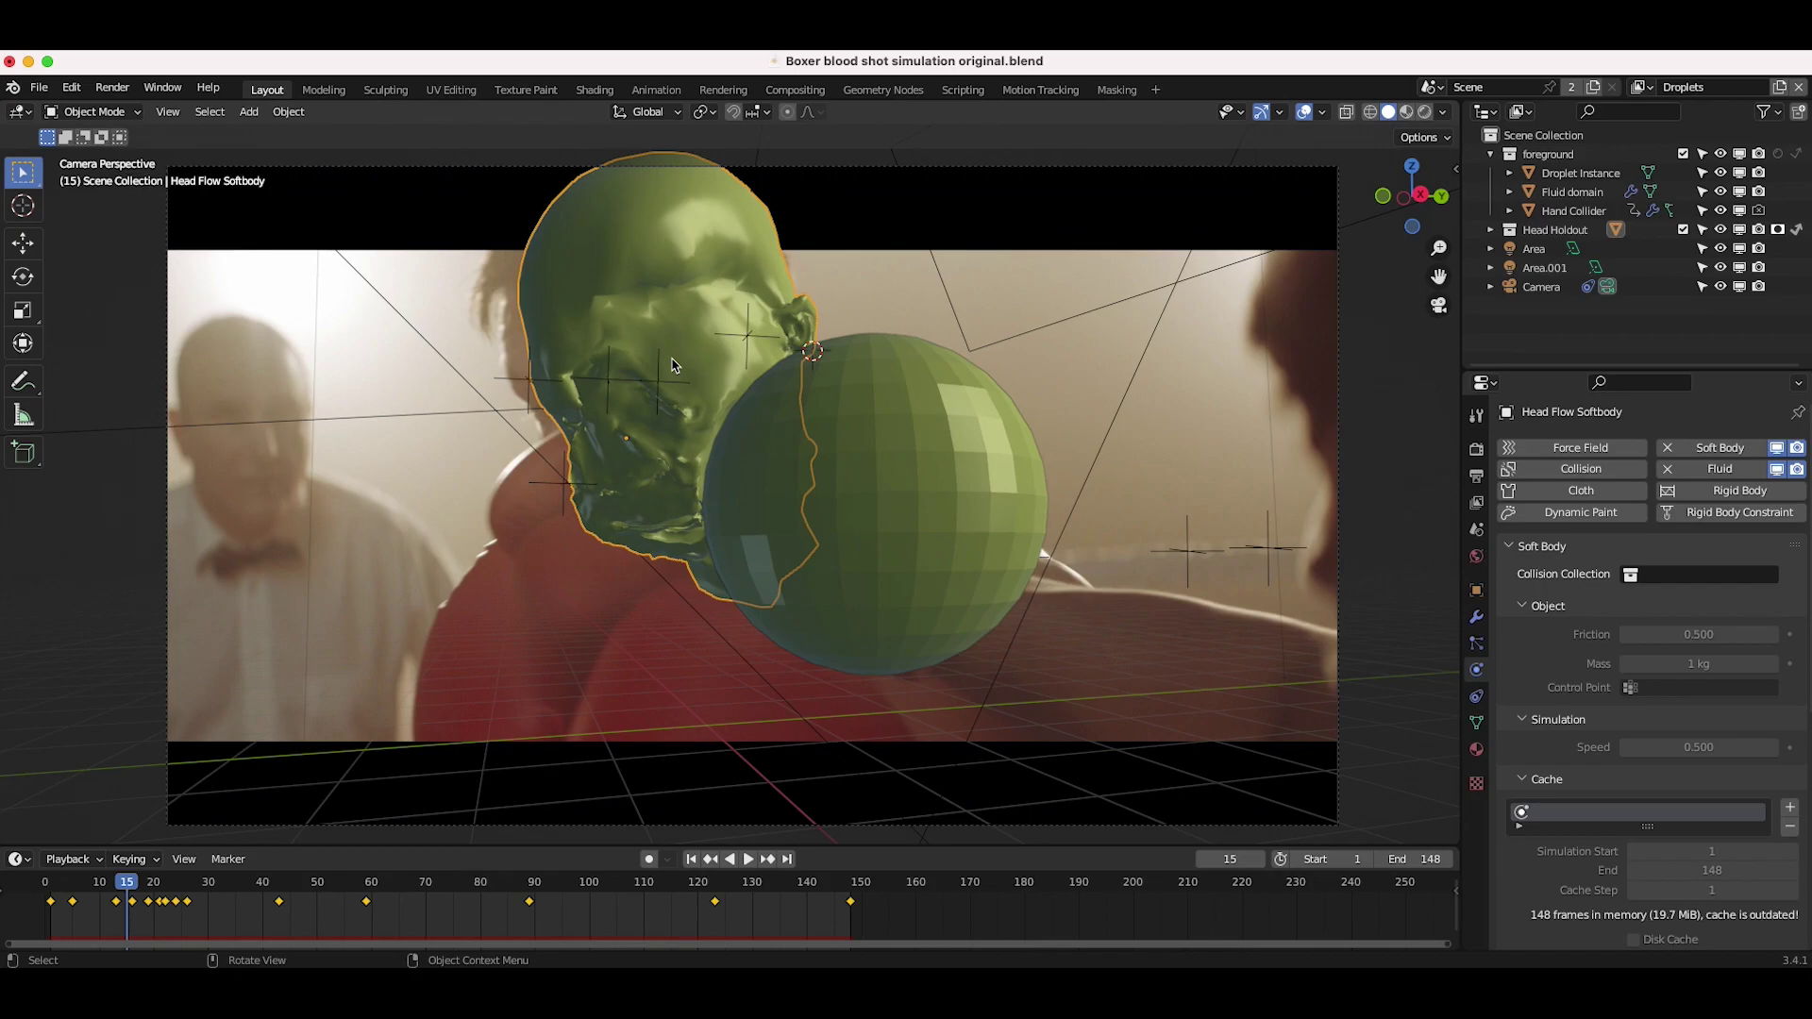
pyautogui.scroll(-12, 1646, 622)
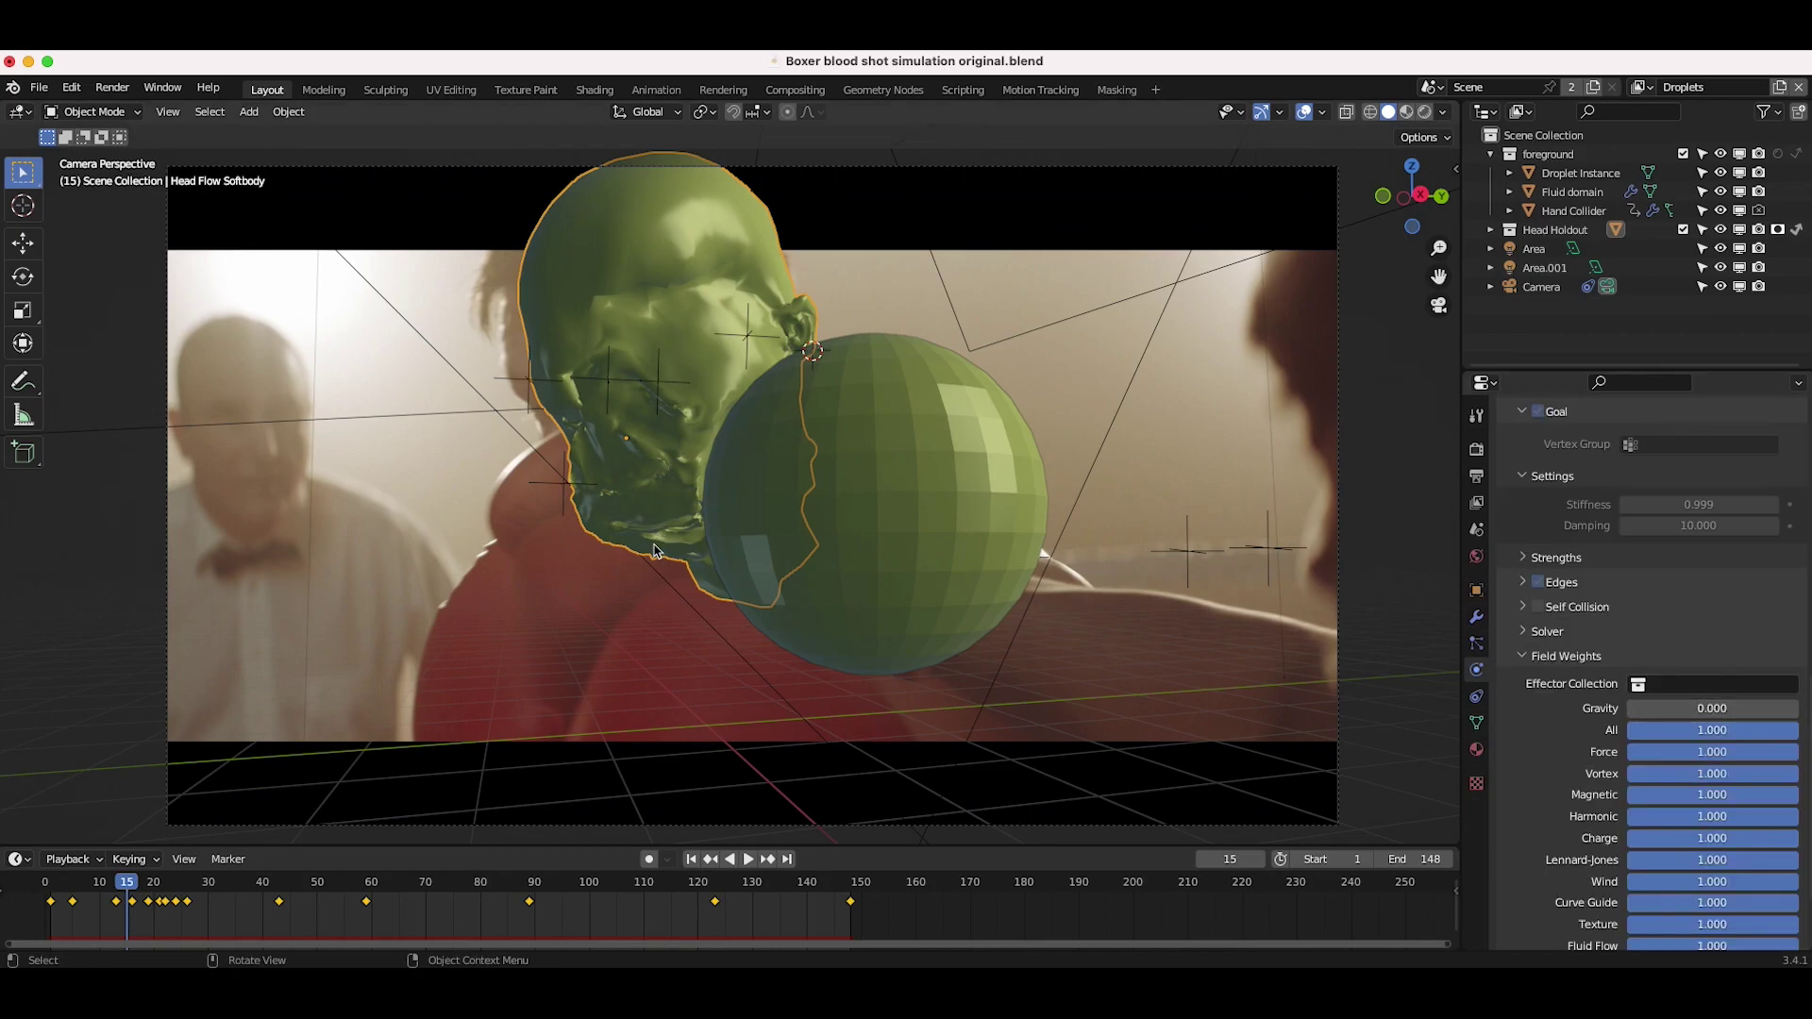
pyautogui.hotkey('shift', 'Left')
pyautogui.scroll(12, 1604, 717)
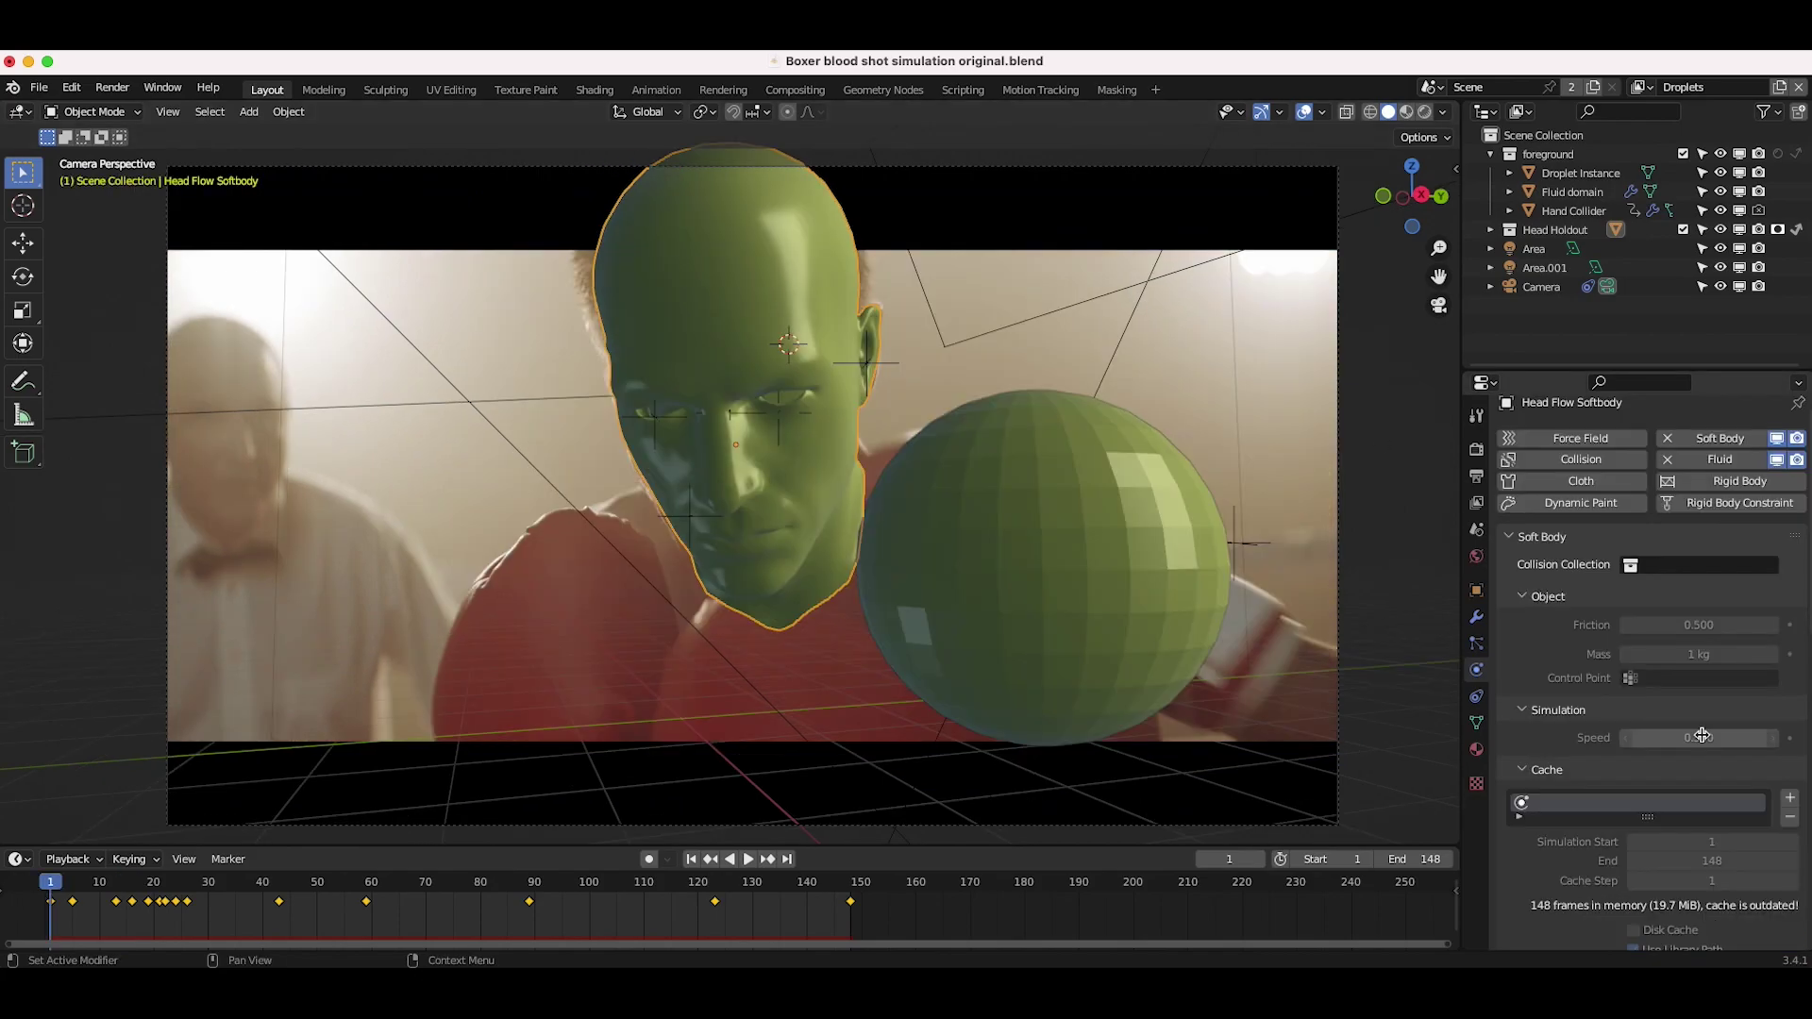
pyautogui.scroll(-2, 1593, 756)
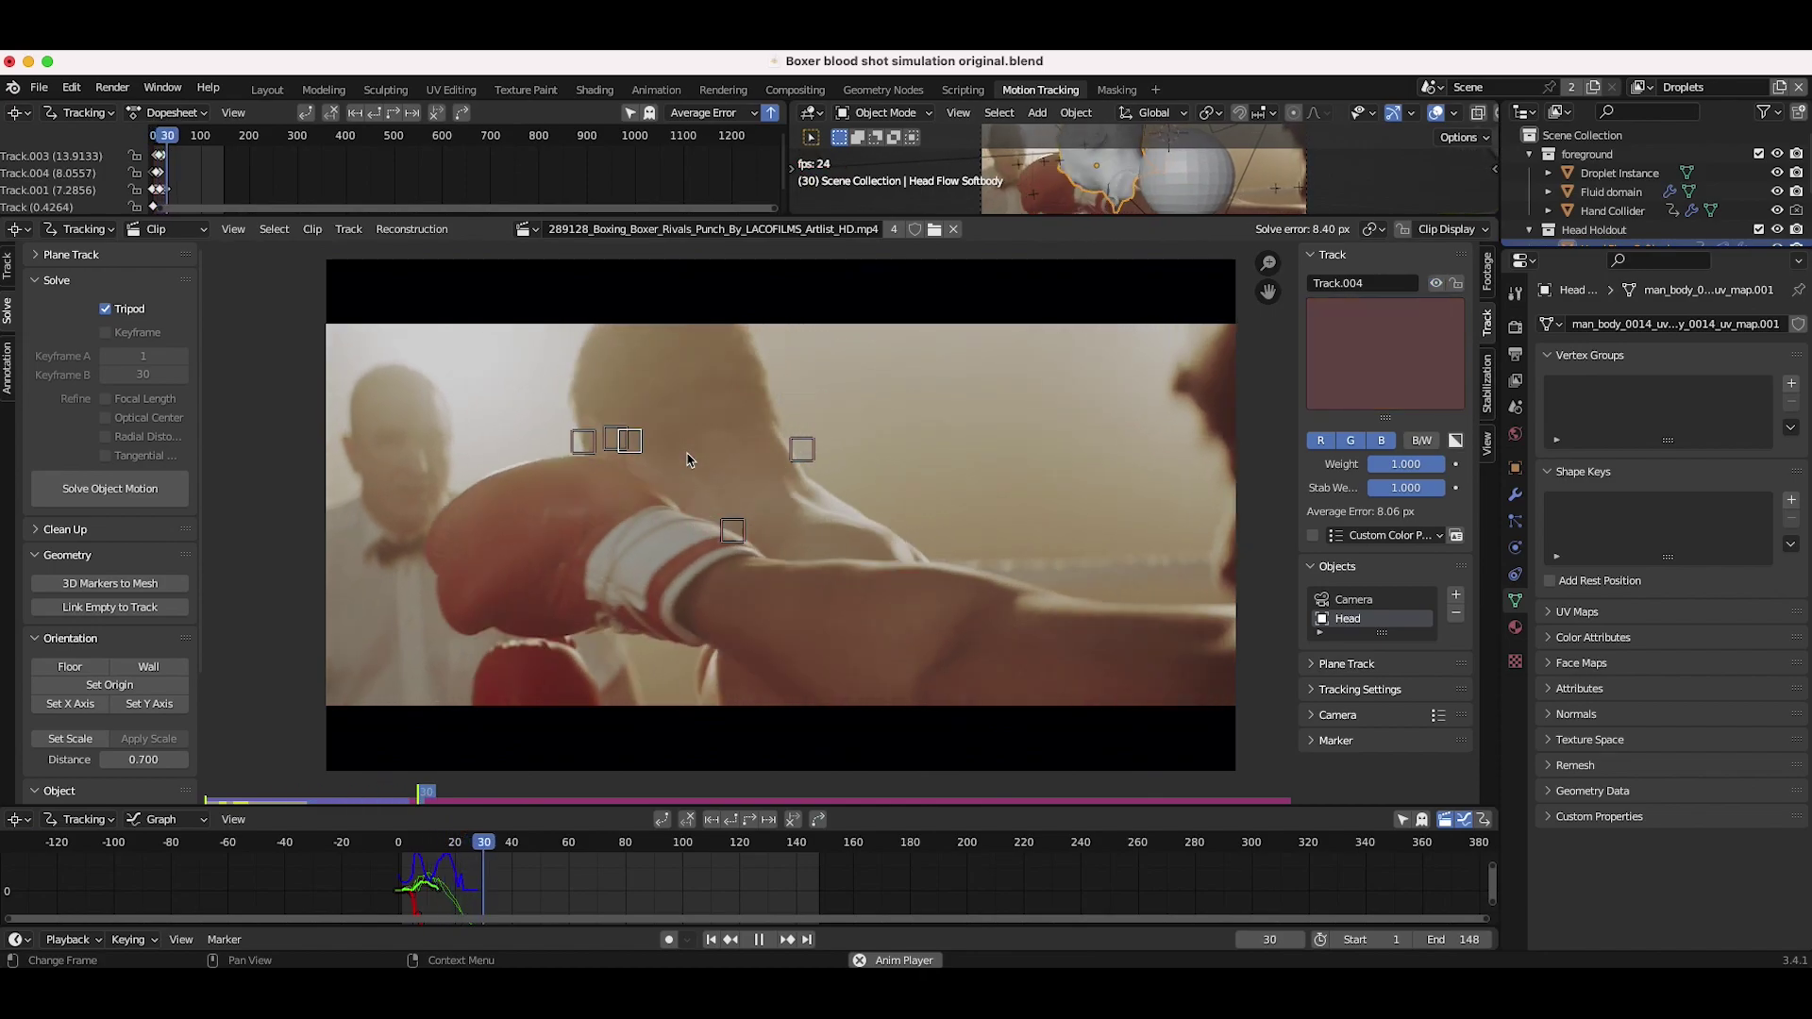
# Stop the tracked clip at frame 72 in the motion tracking workspace, return to the layout and scrub to frame 66.
pyautogui.press('space')
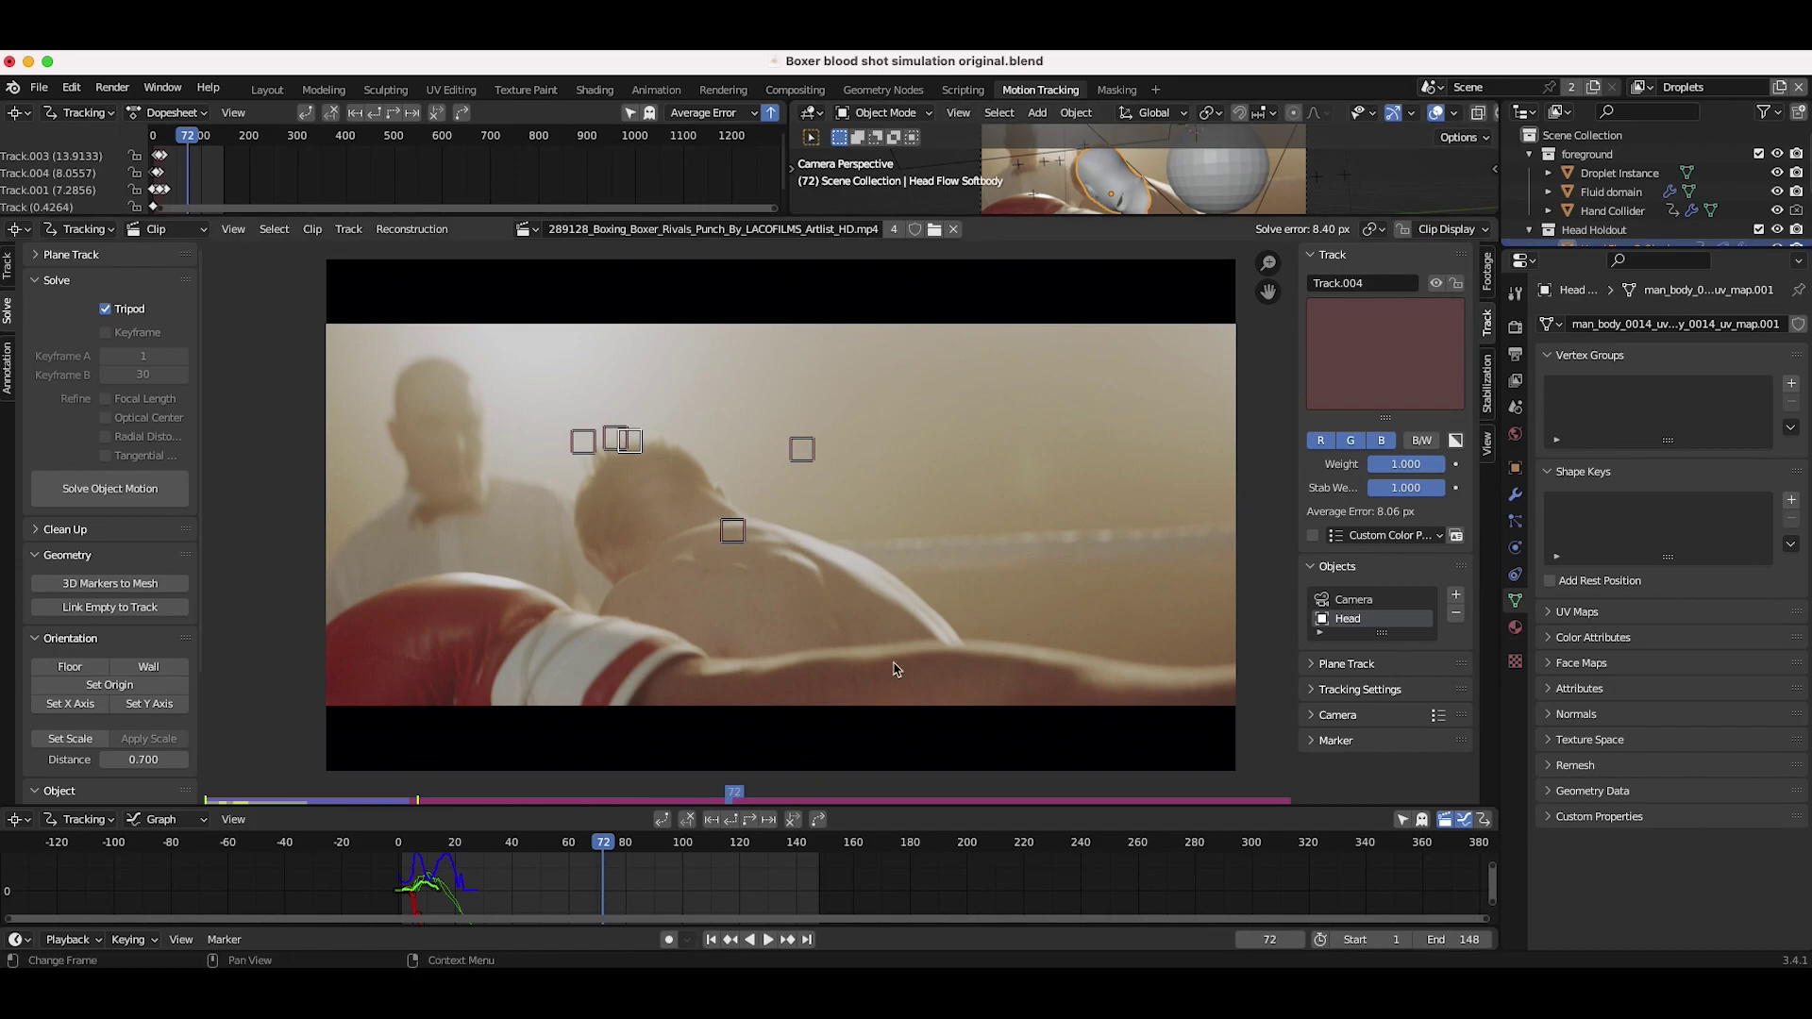
pyautogui.click(267, 90)
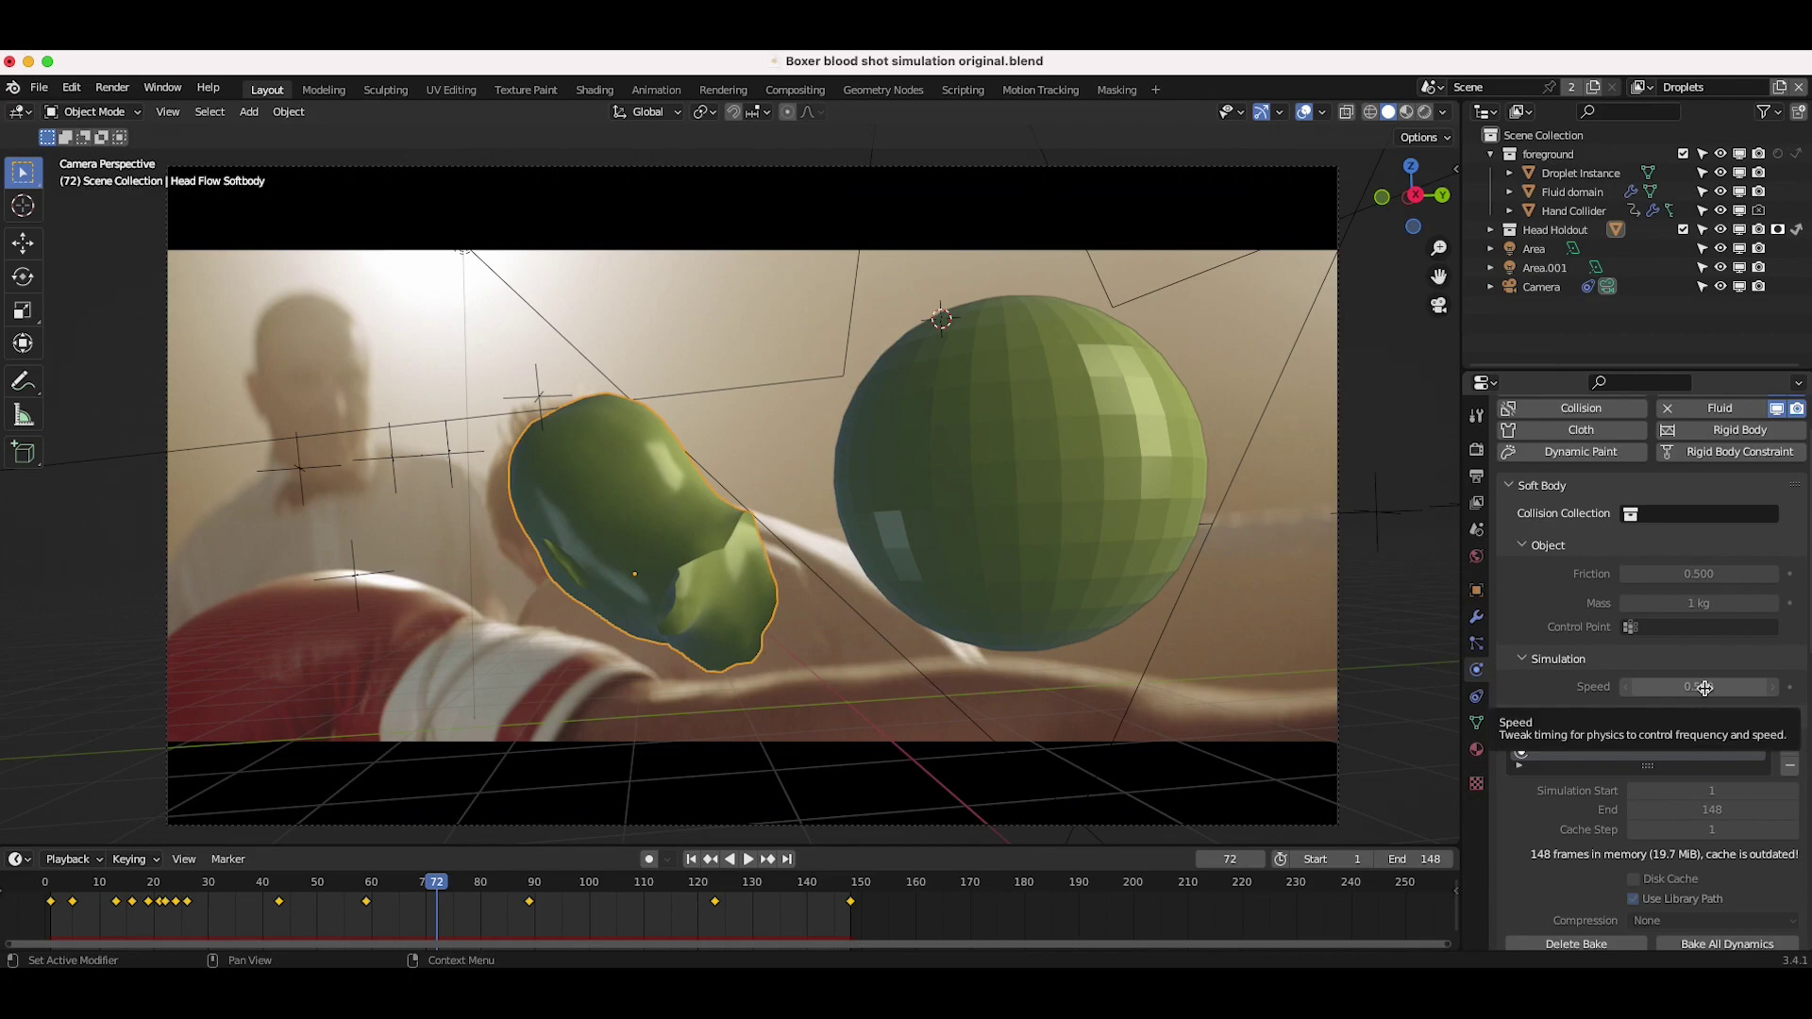
pyautogui.moveTo(377, 889)
pyautogui.mouseDown()
pyautogui.moveTo(182, 891)
pyautogui.moveTo(408, 891)
pyautogui.mouseUp()
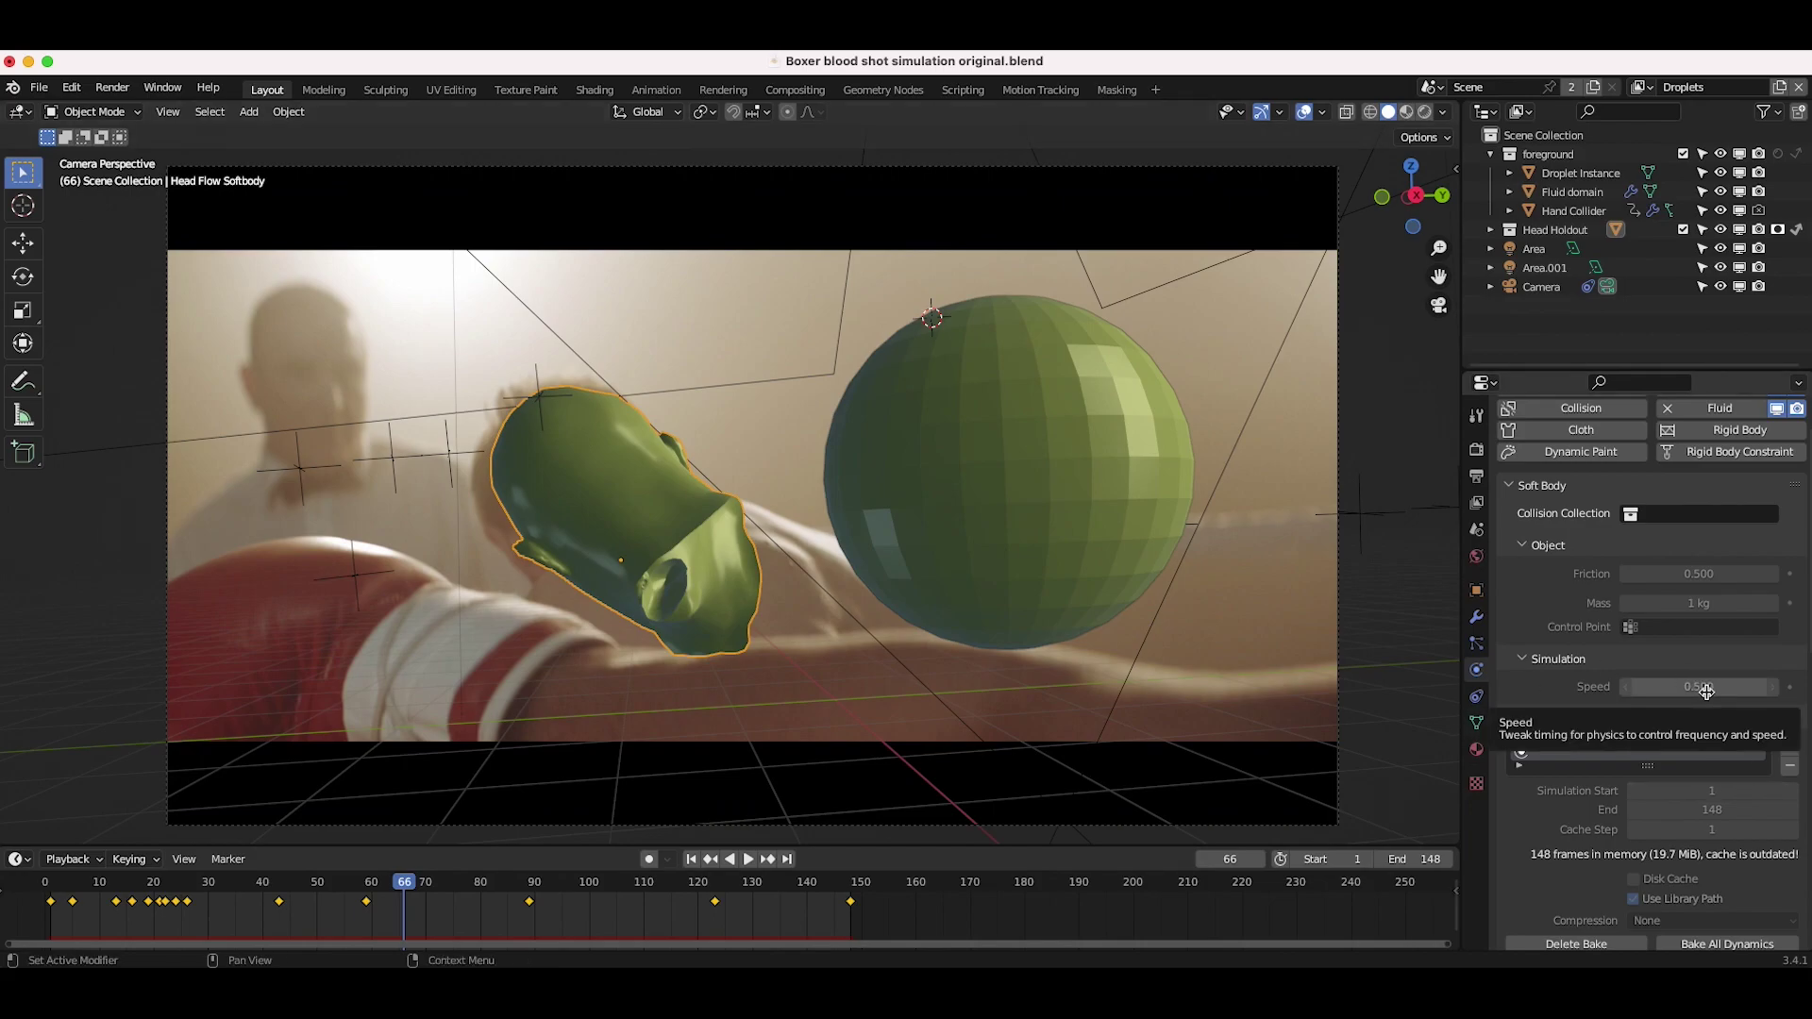
# Replay the head's soft body simulation from the first frame and stop just after the punch at frame 17.
pyautogui.click(52, 887)
pyautogui.press('space')
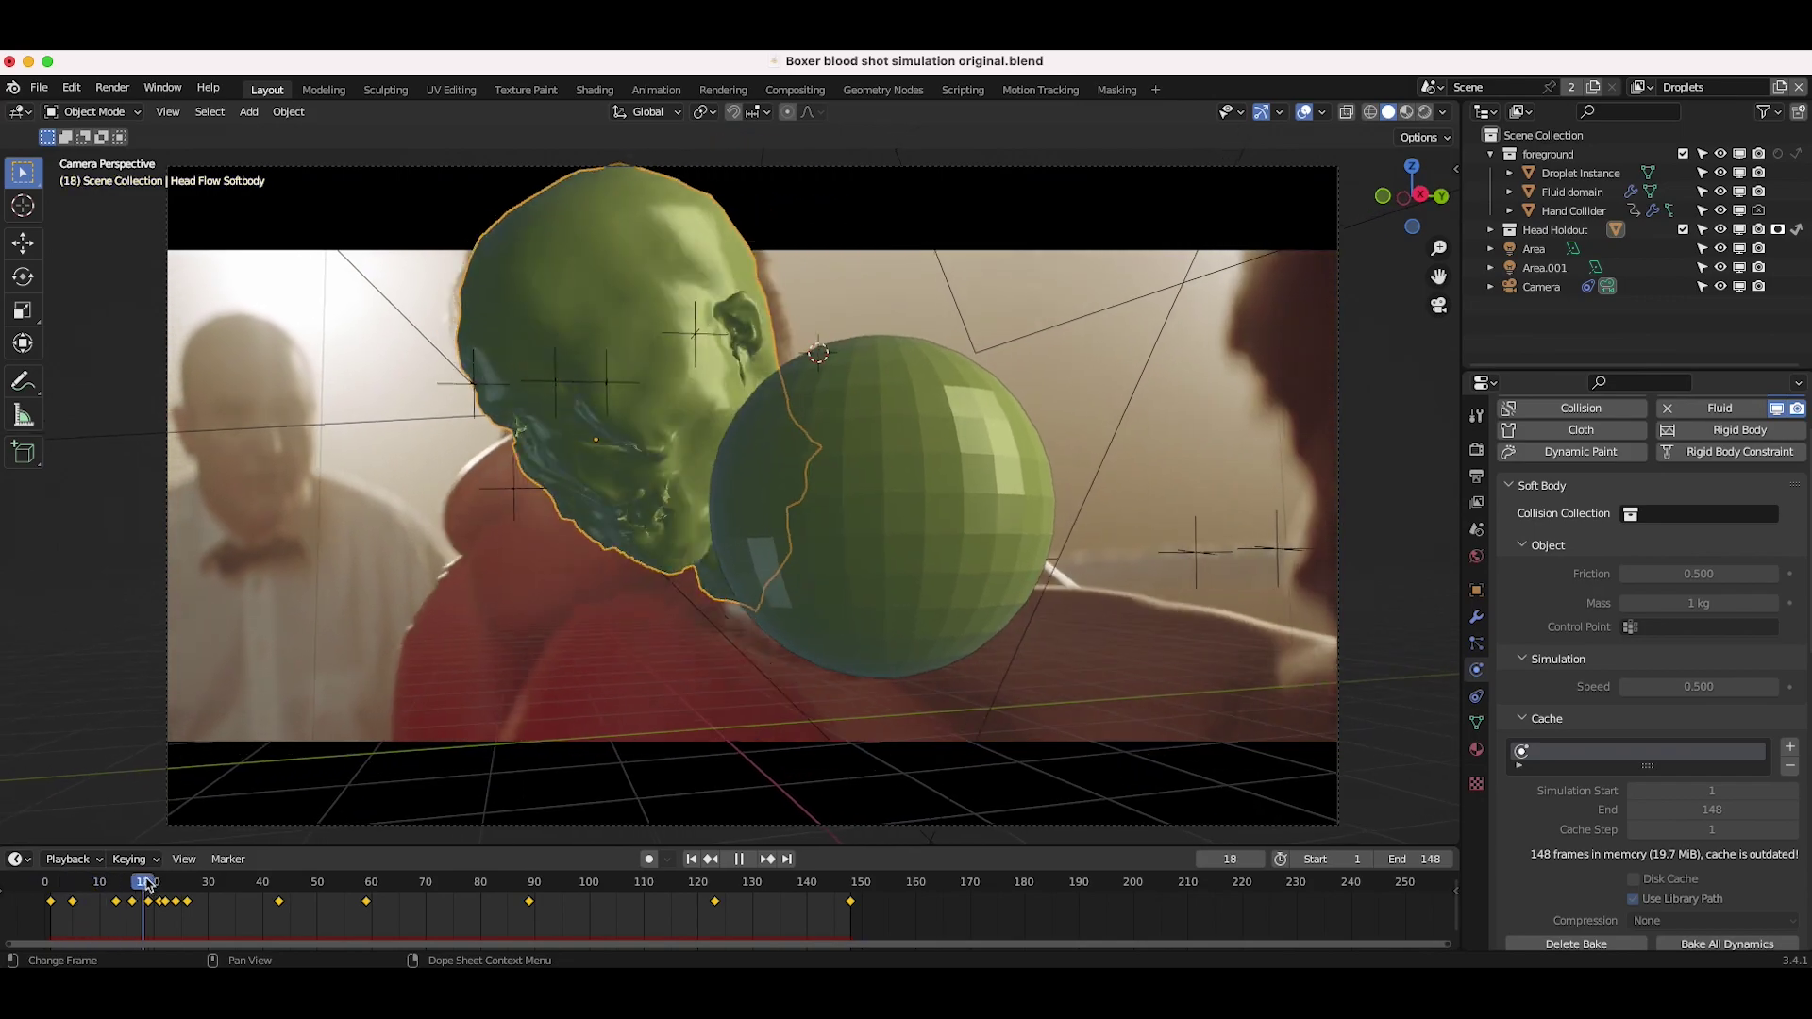
pyautogui.press('Escape')
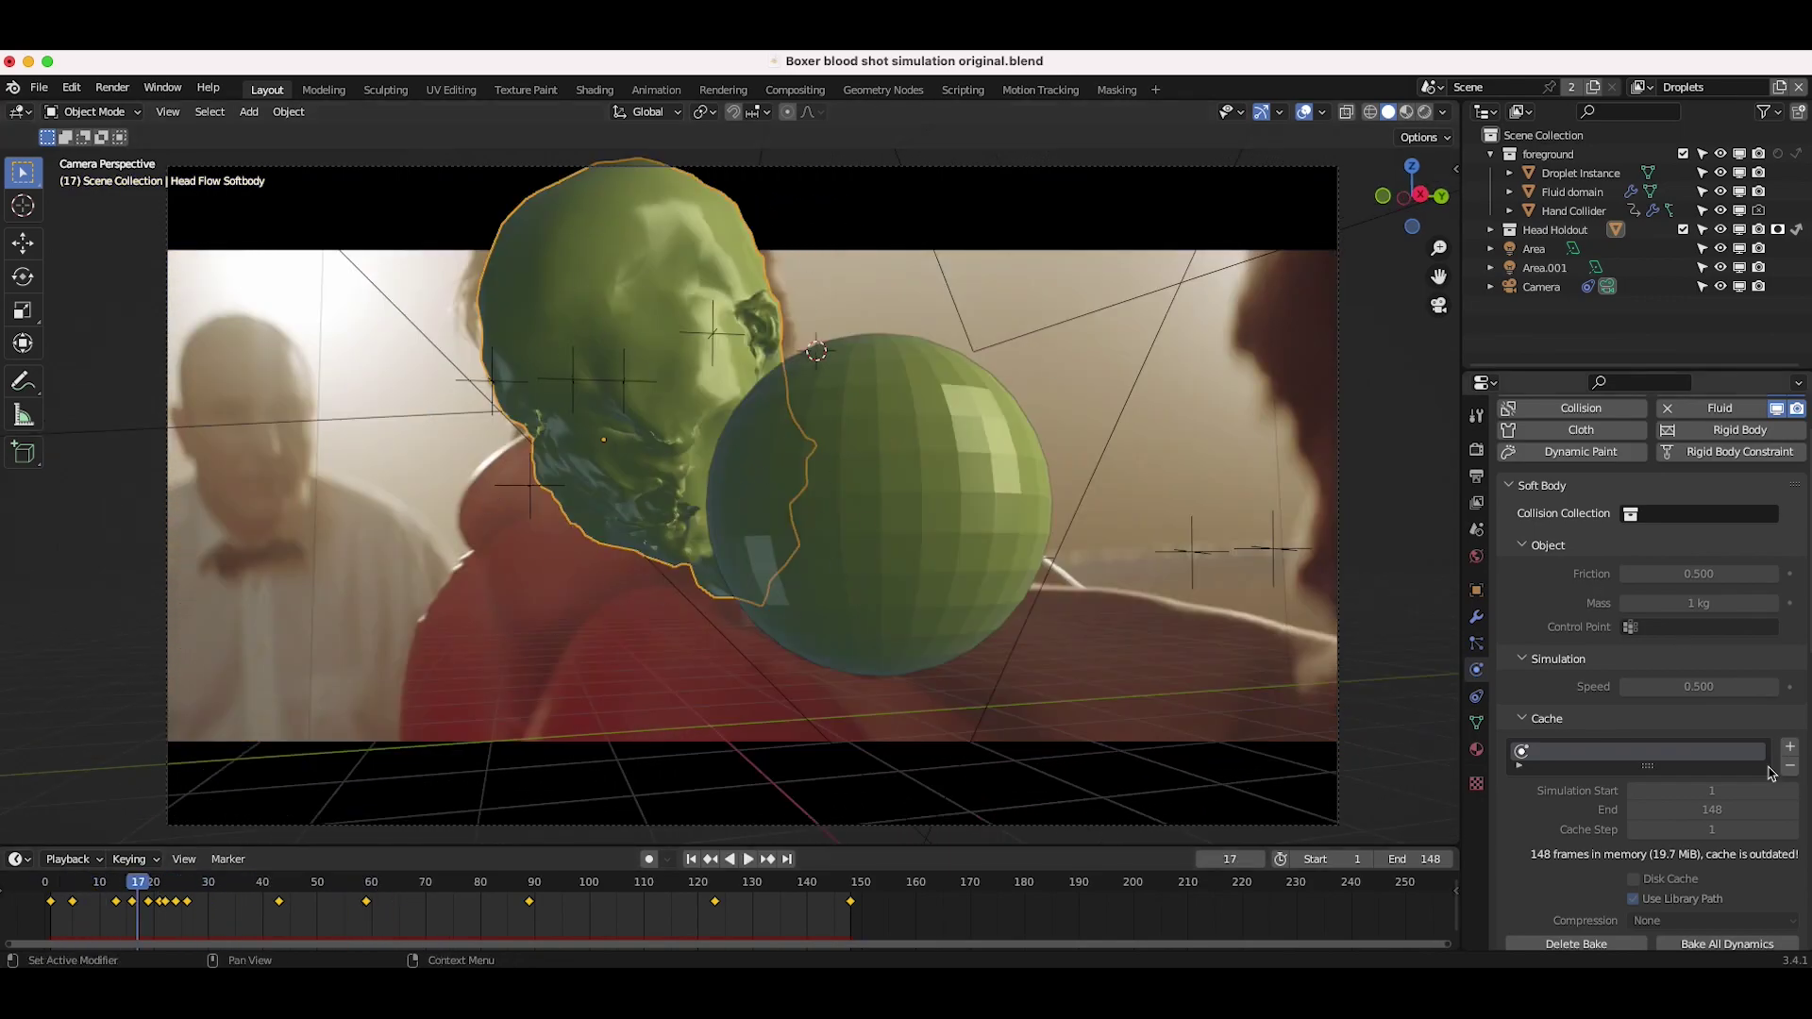
# Look over the head's Soft Body cache settings and collapse the Soft Body section to view its Fluid flow settings.
pyautogui.scroll(-5, 1604, 771)
pyautogui.scroll(10, 1604, 772)
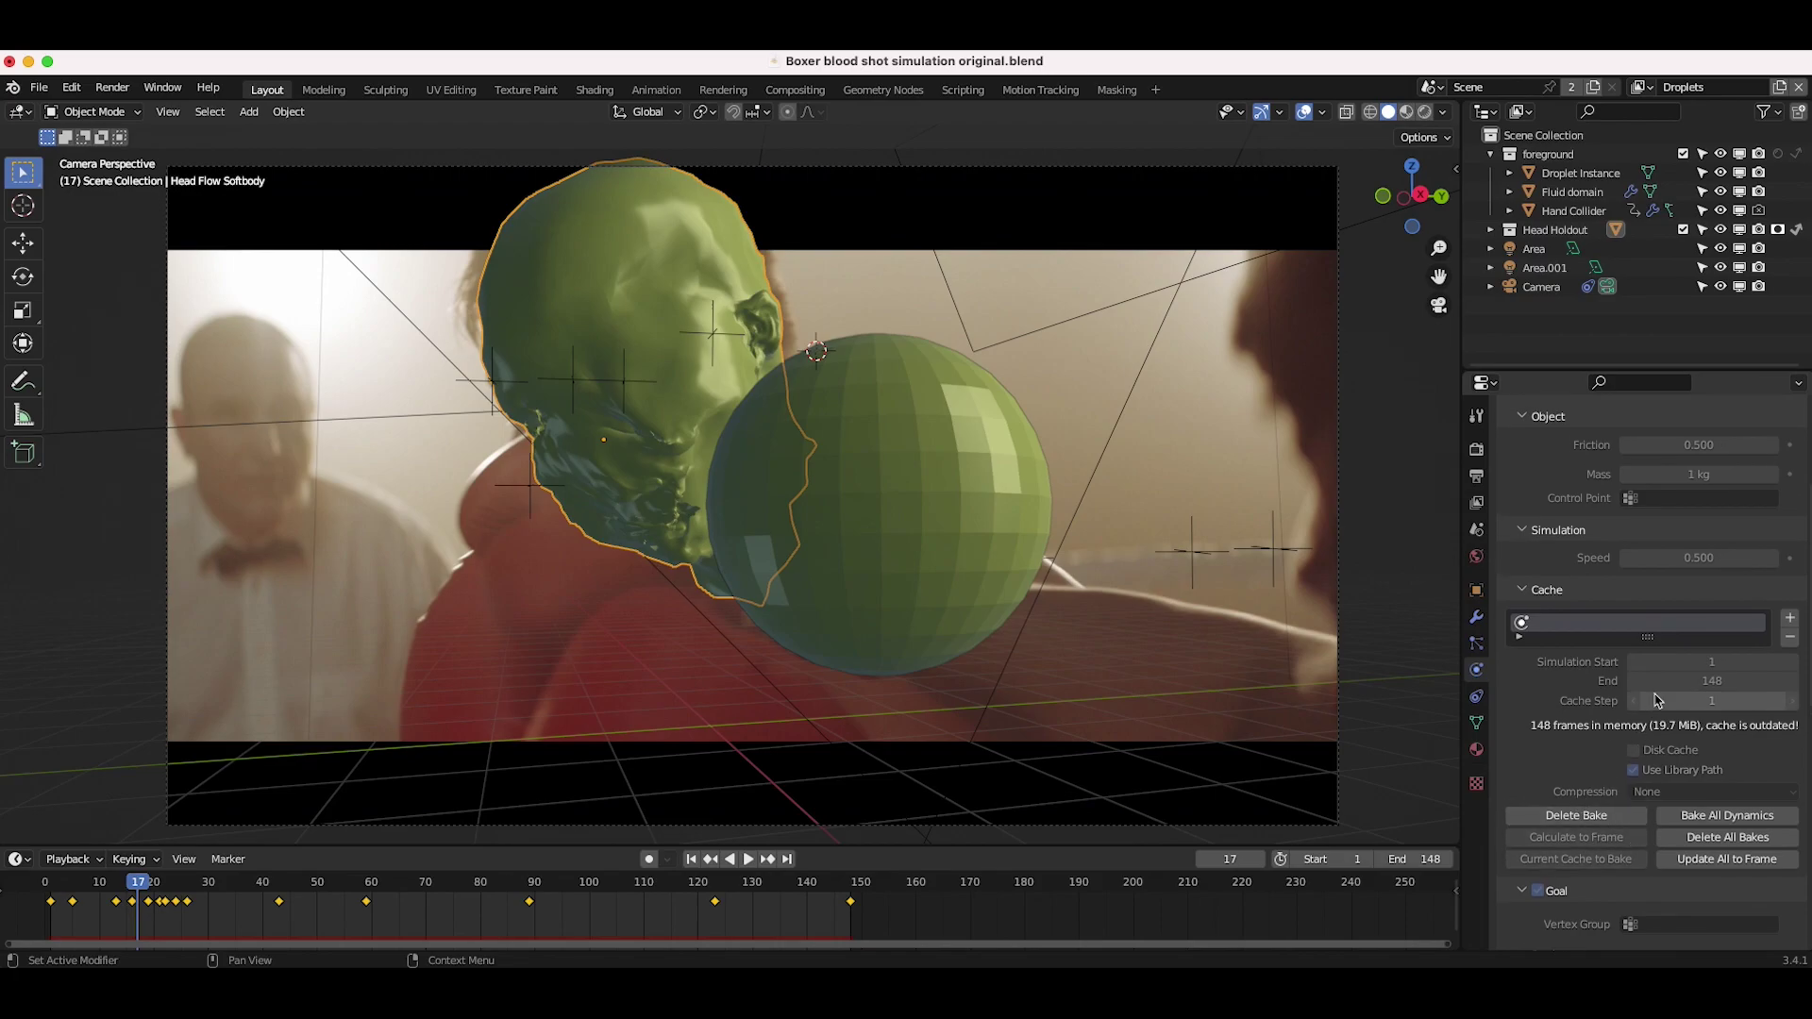
pyautogui.click(1540, 545)
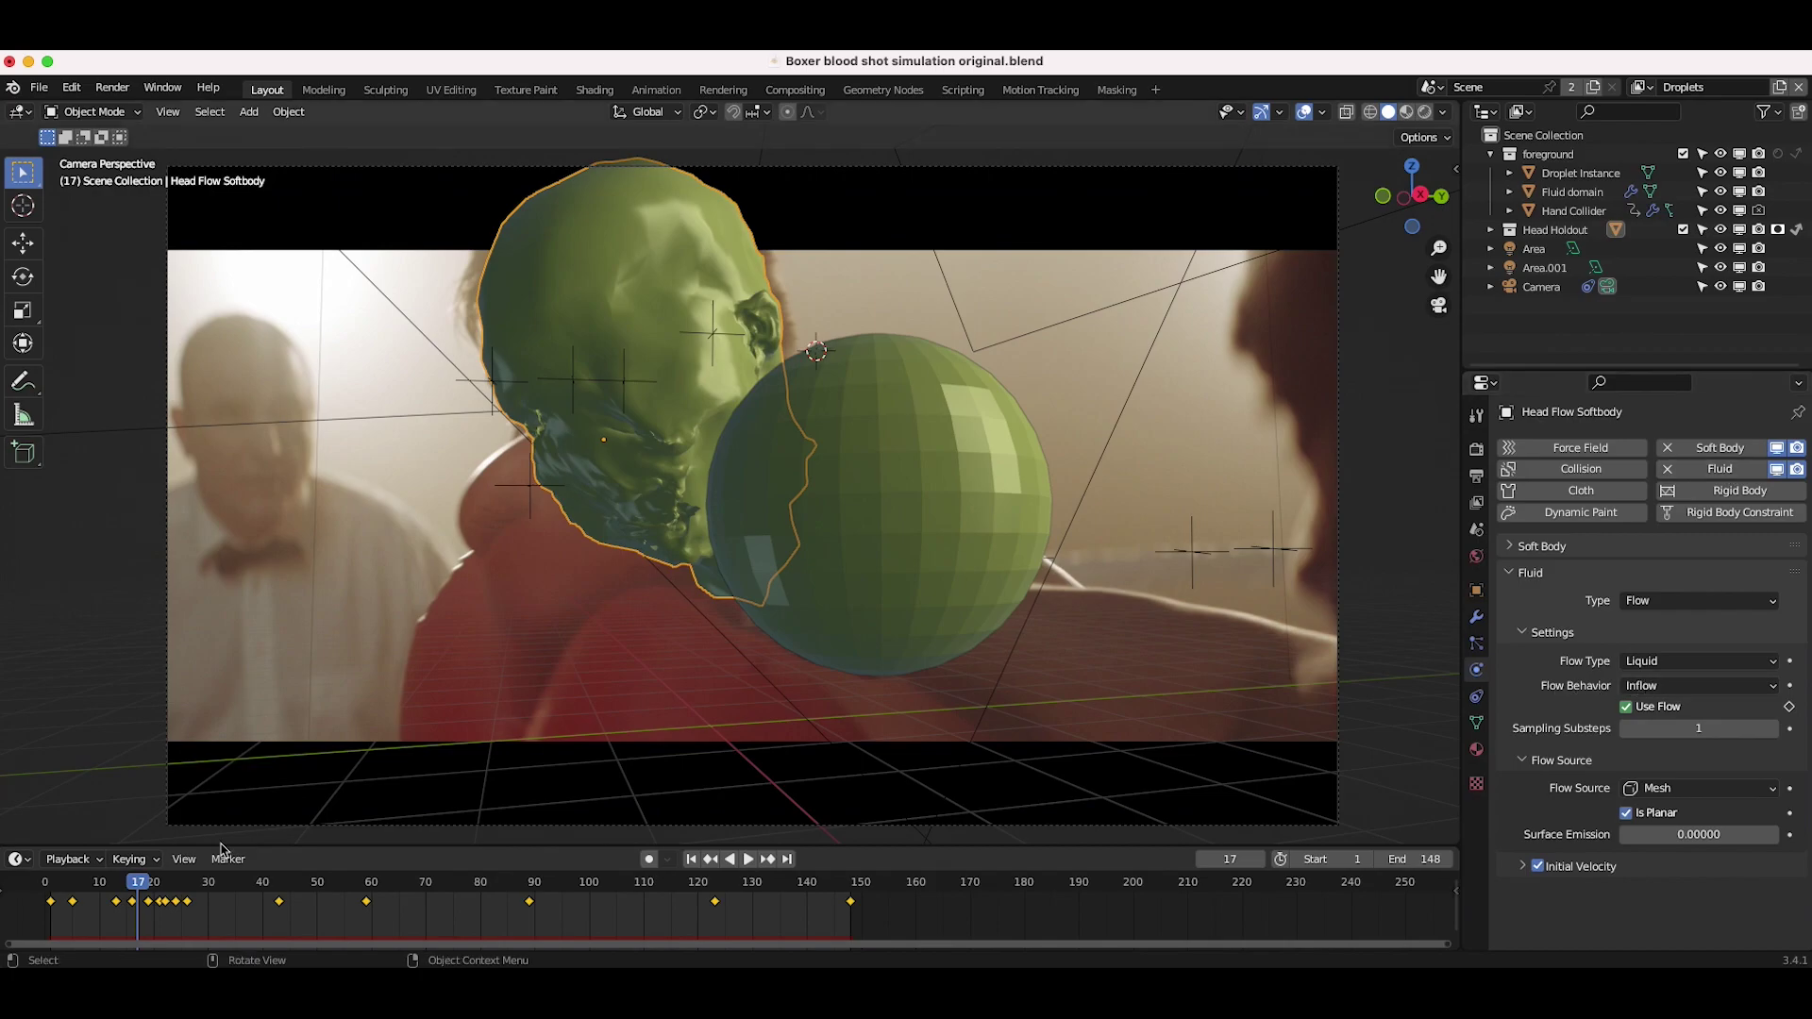
# Step between frames 14 and 24 to check the head's keyframed Use Flow setting, and return to the start of the animation.
pyautogui.moveTo(137, 892); pyautogui.dragTo(121, 891)
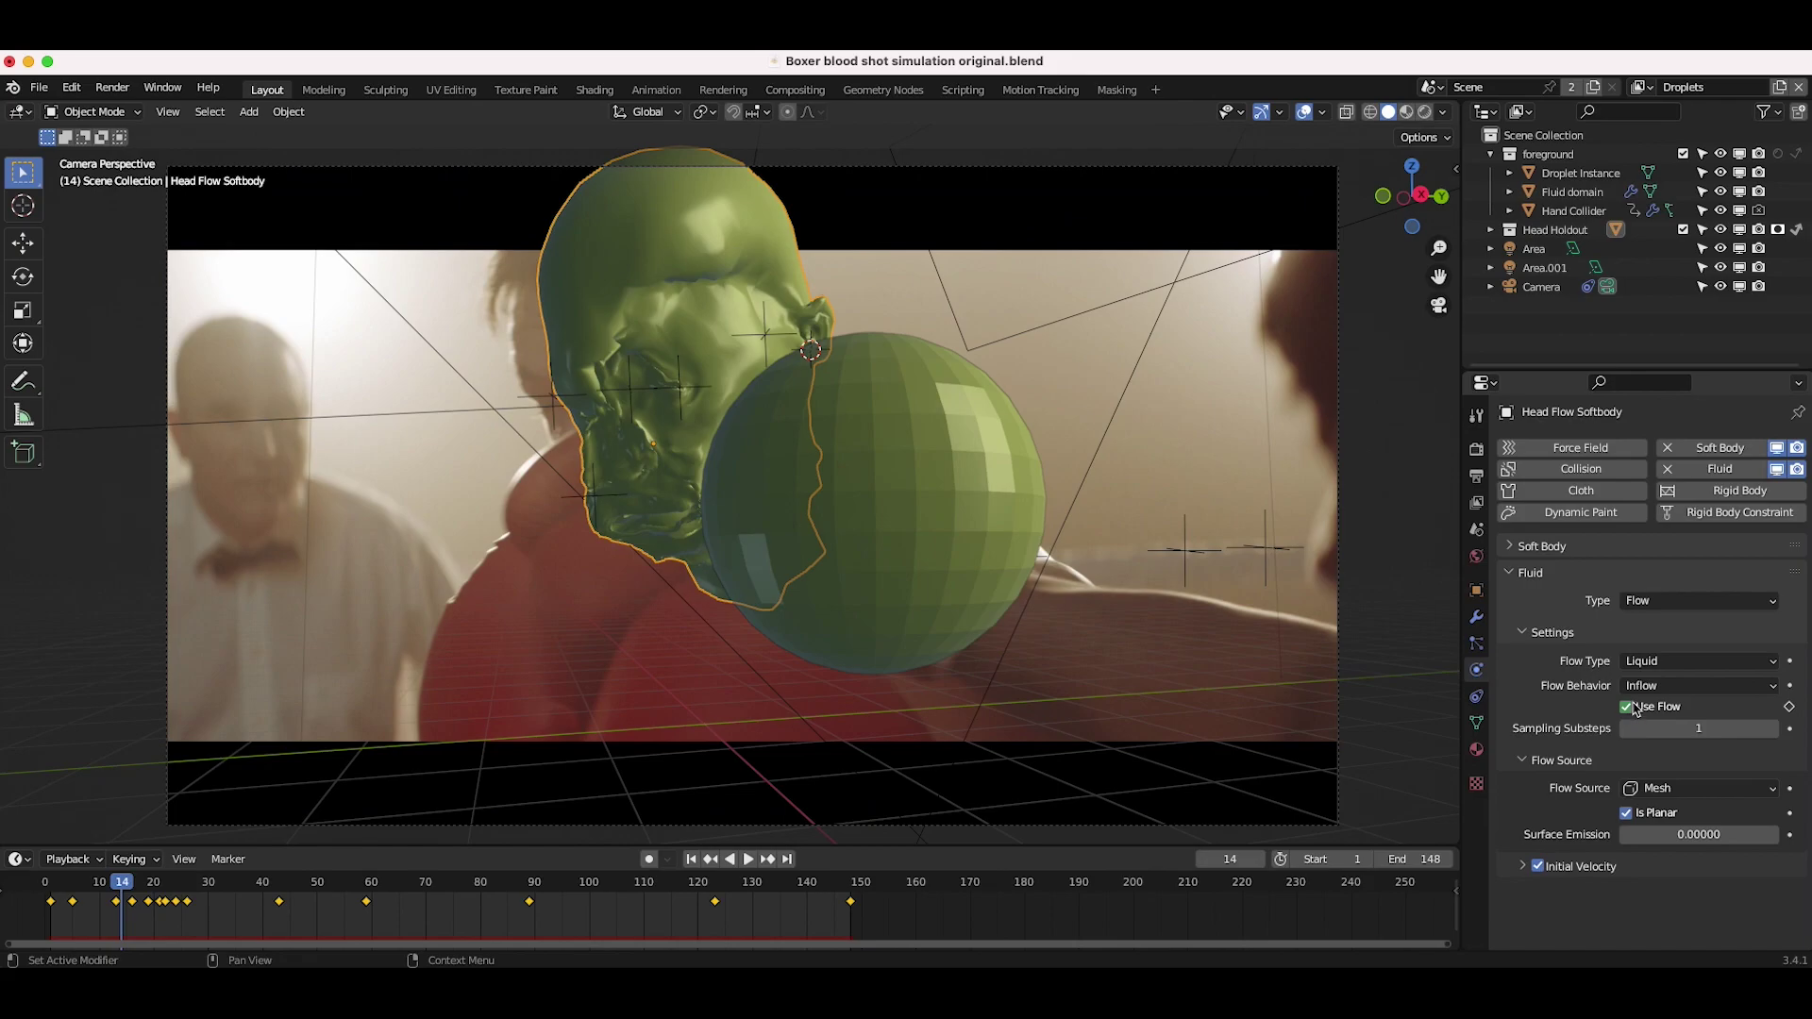
pyautogui.click(159, 894)
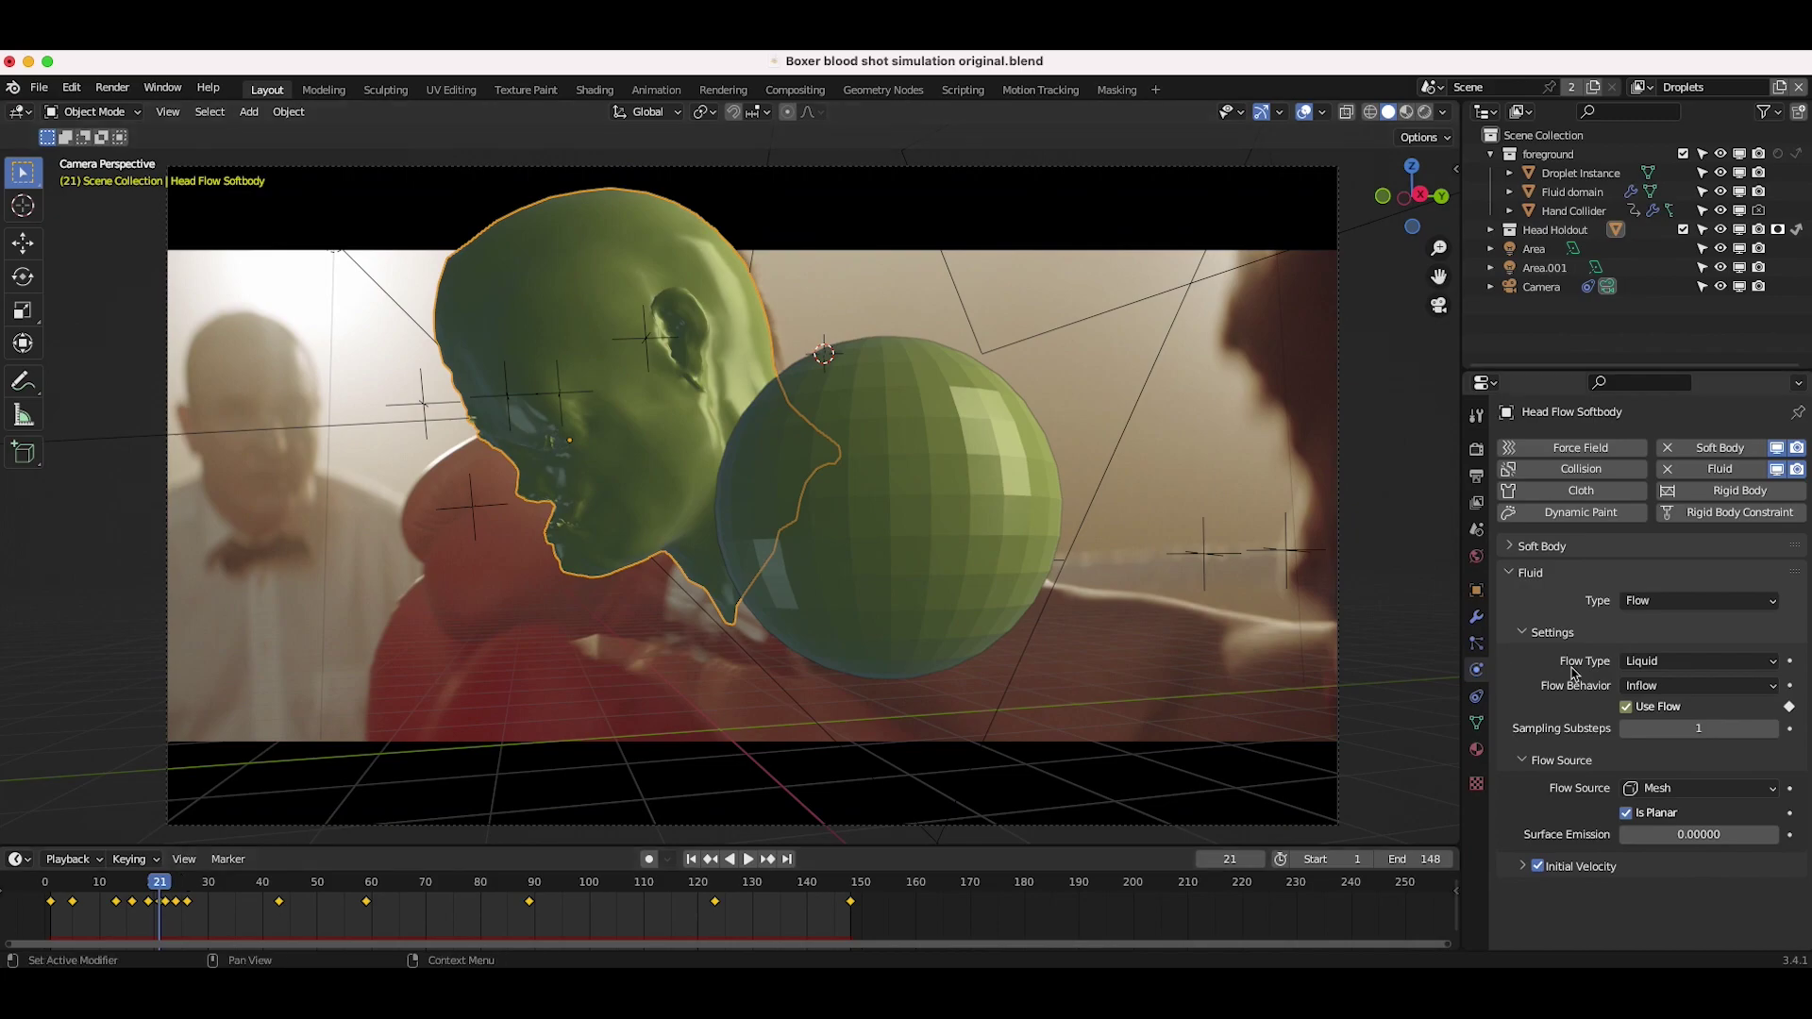
pyautogui.click(1626, 707)
pyautogui.press('Right')
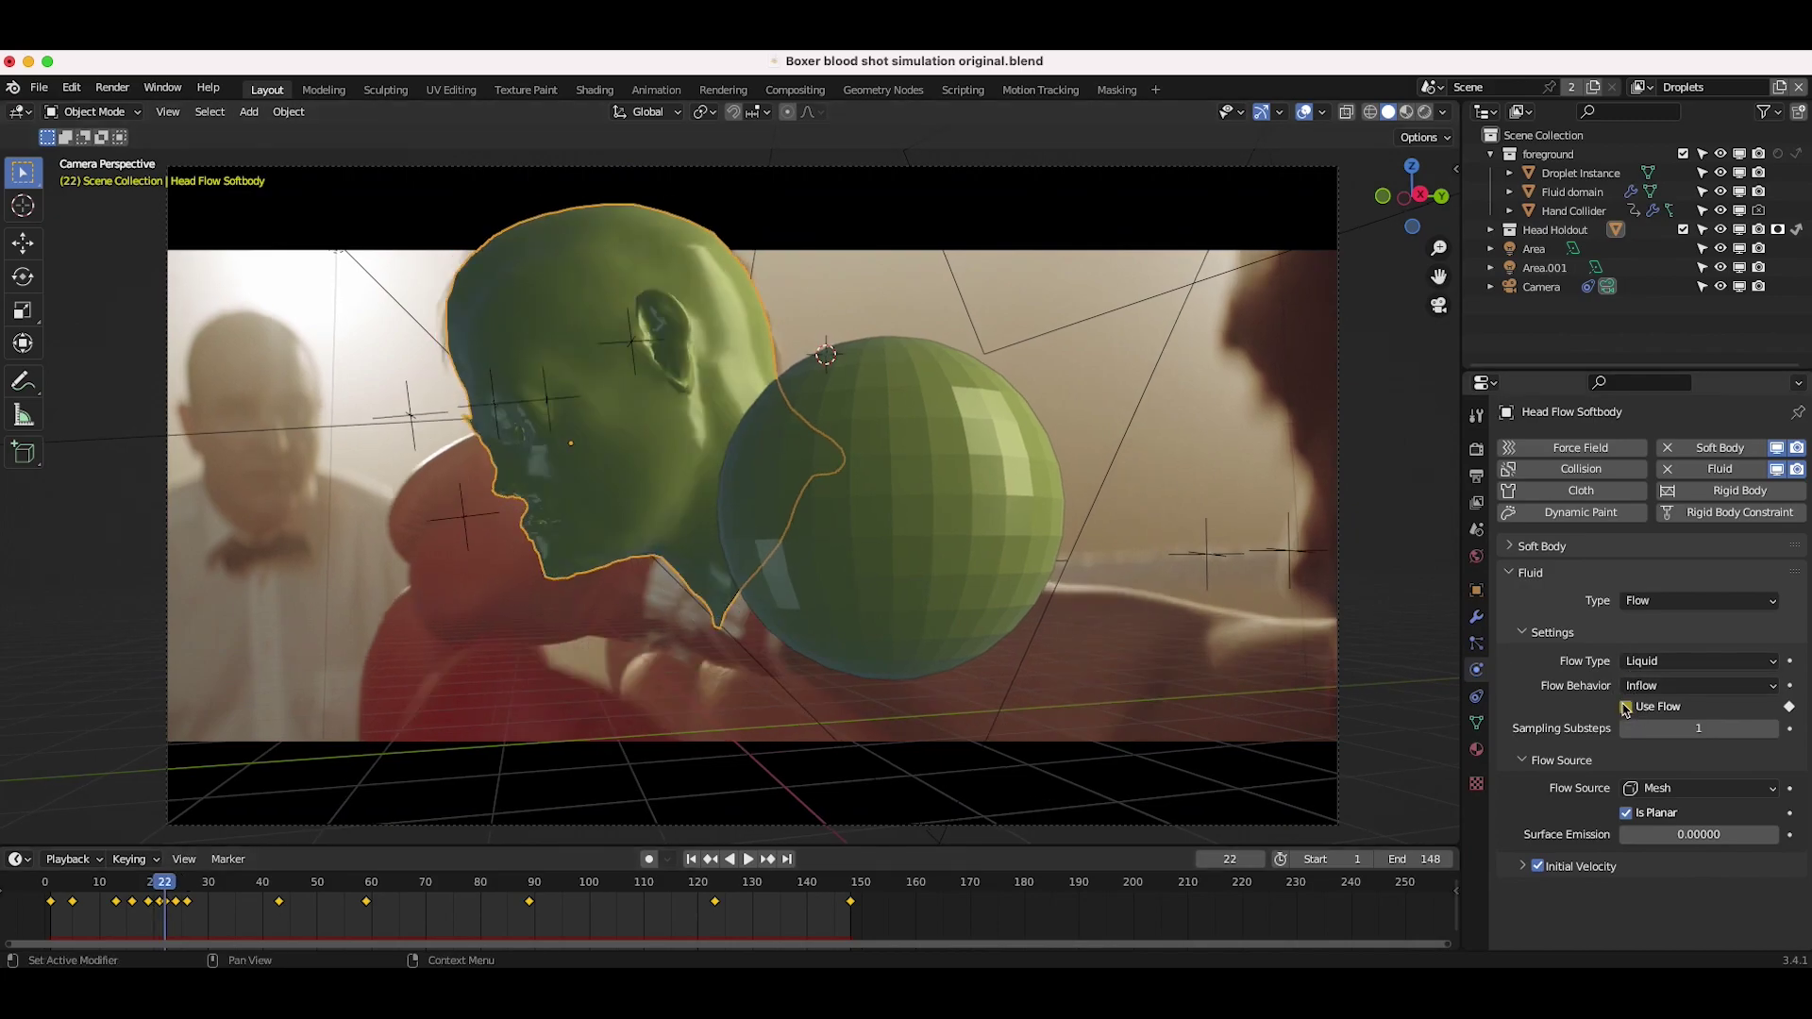
pyautogui.press('Up')
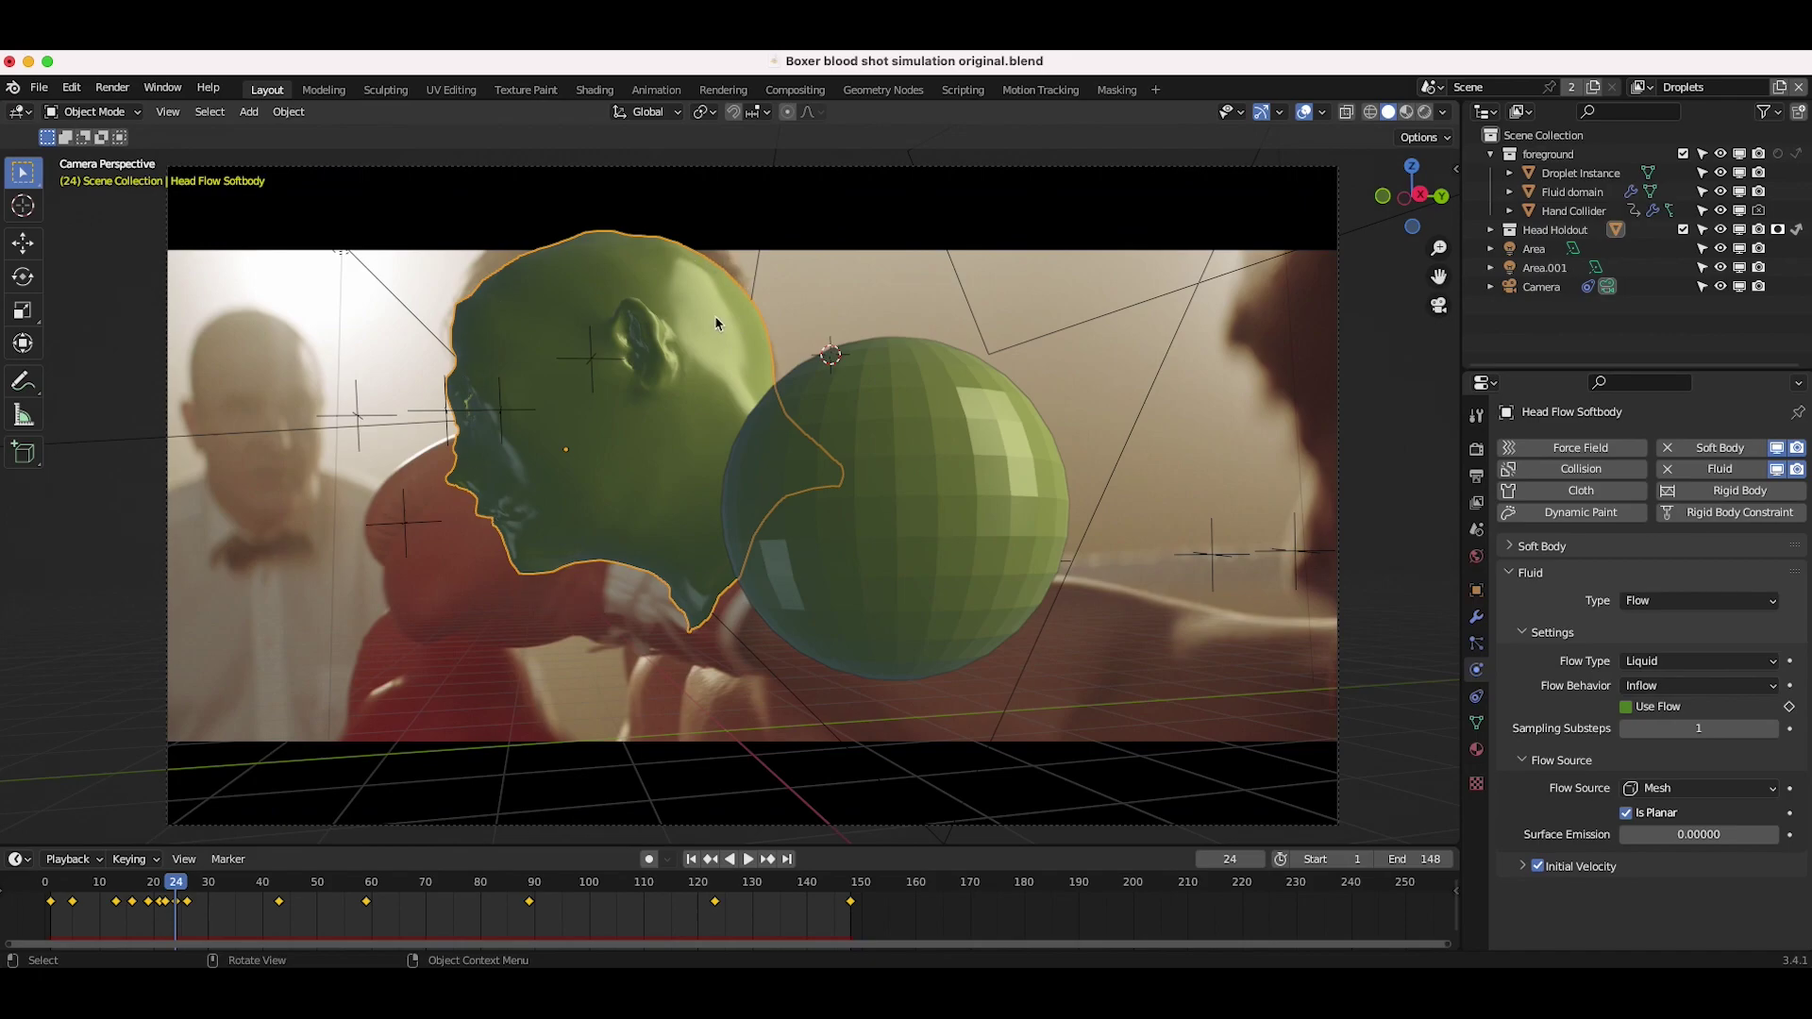
pyautogui.hotkey('shift', 'Left')
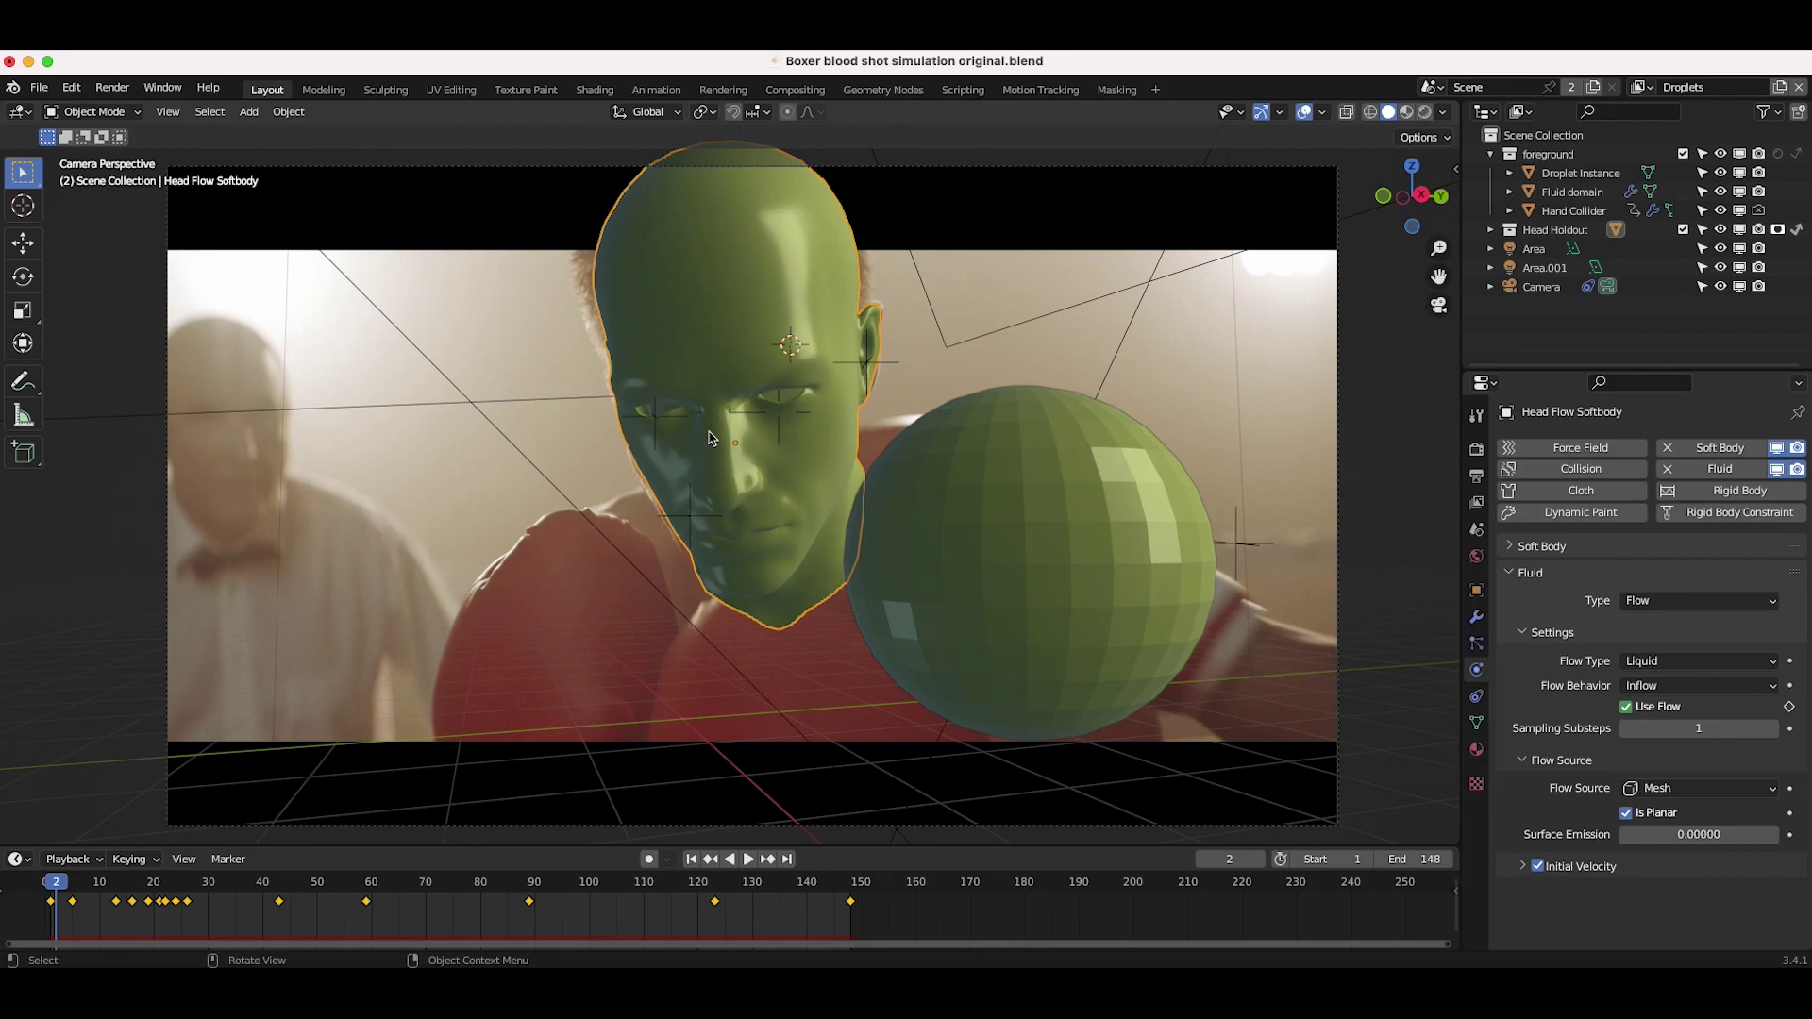
# Select the Fluid domain and orbit out of the camera view to inspect its box around the head and collider.
pyautogui.click(950, 323)
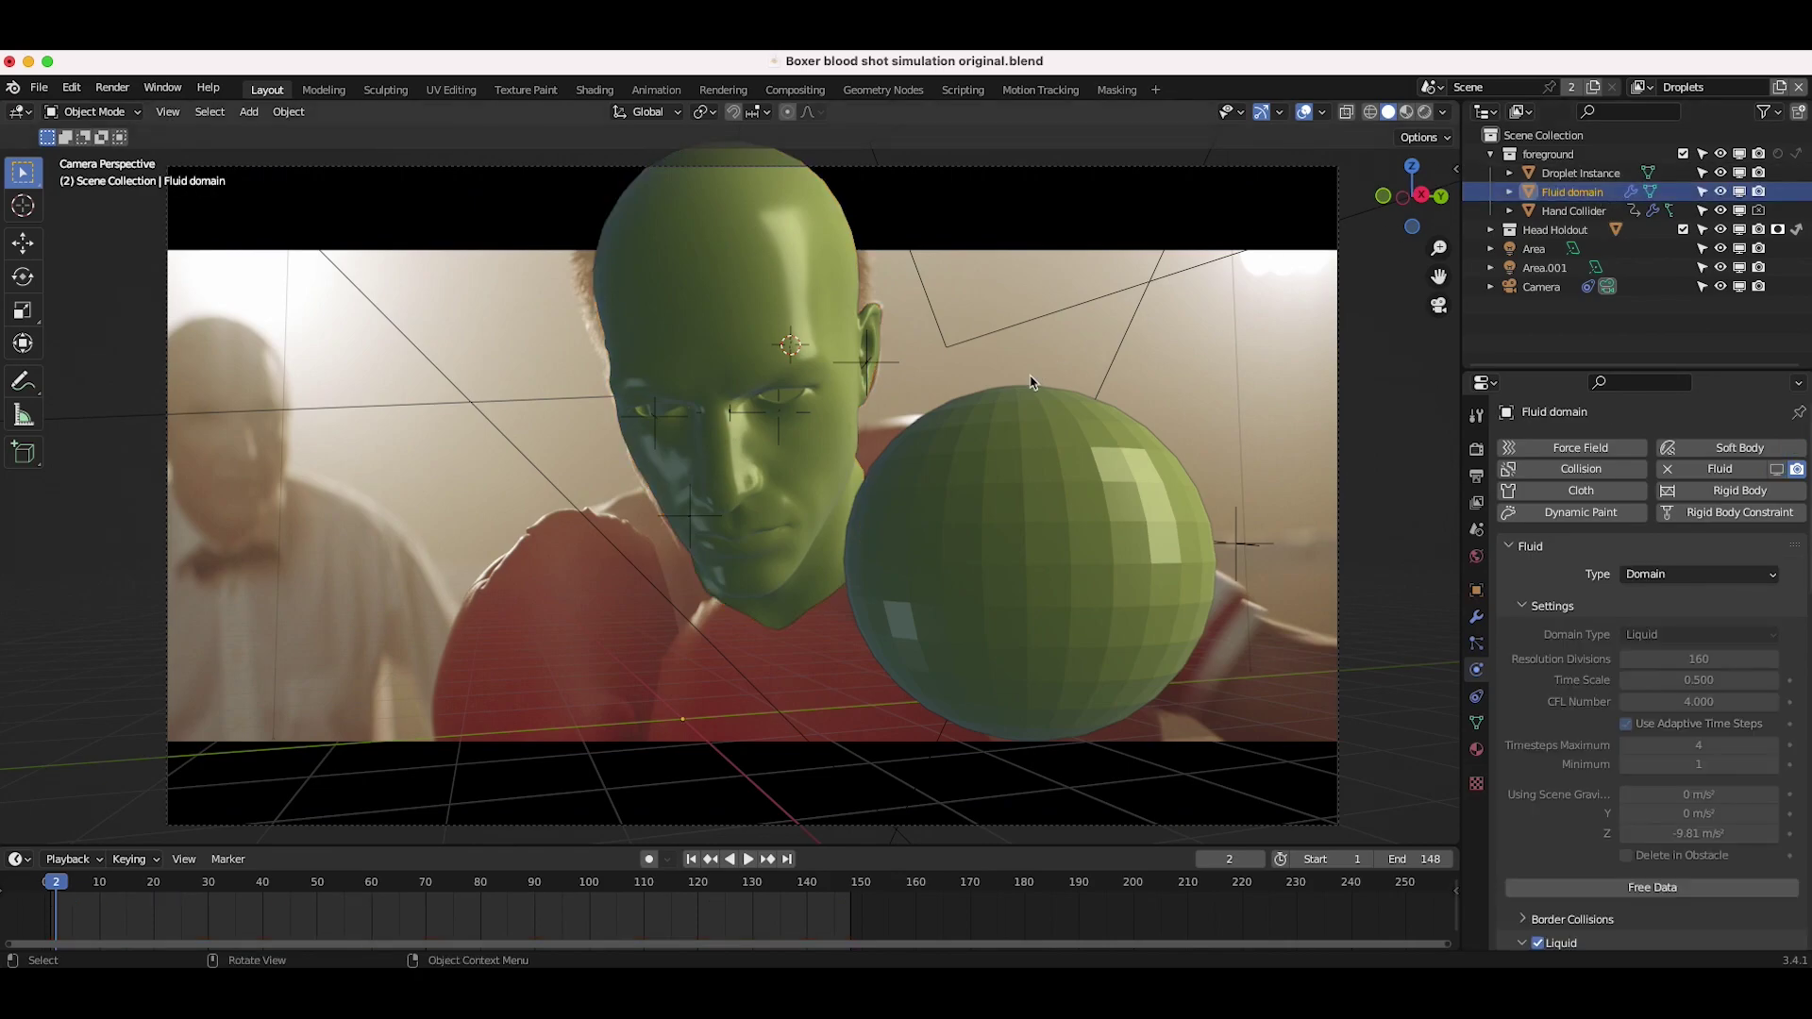
pyautogui.moveTo(1071, 401); pyautogui.dragTo(771, 517, button='middle')
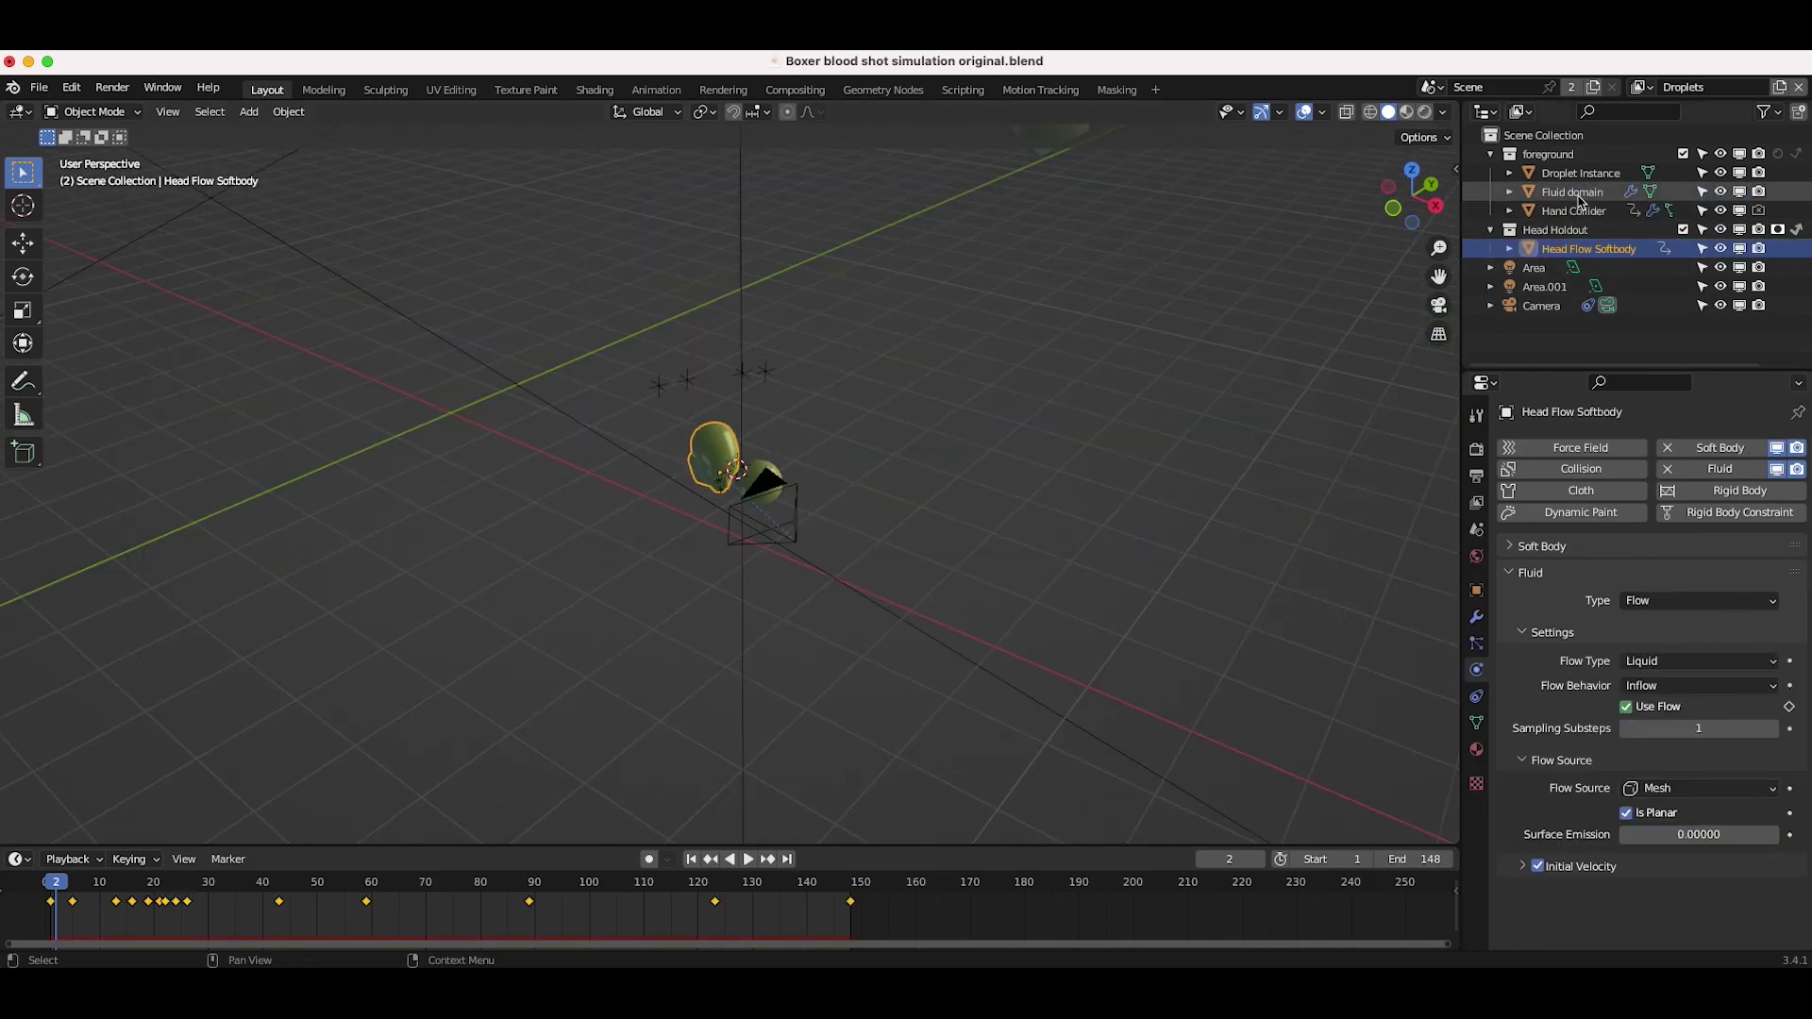
pyautogui.click(1572, 191)
pyautogui.scroll(-5, 768, 317)
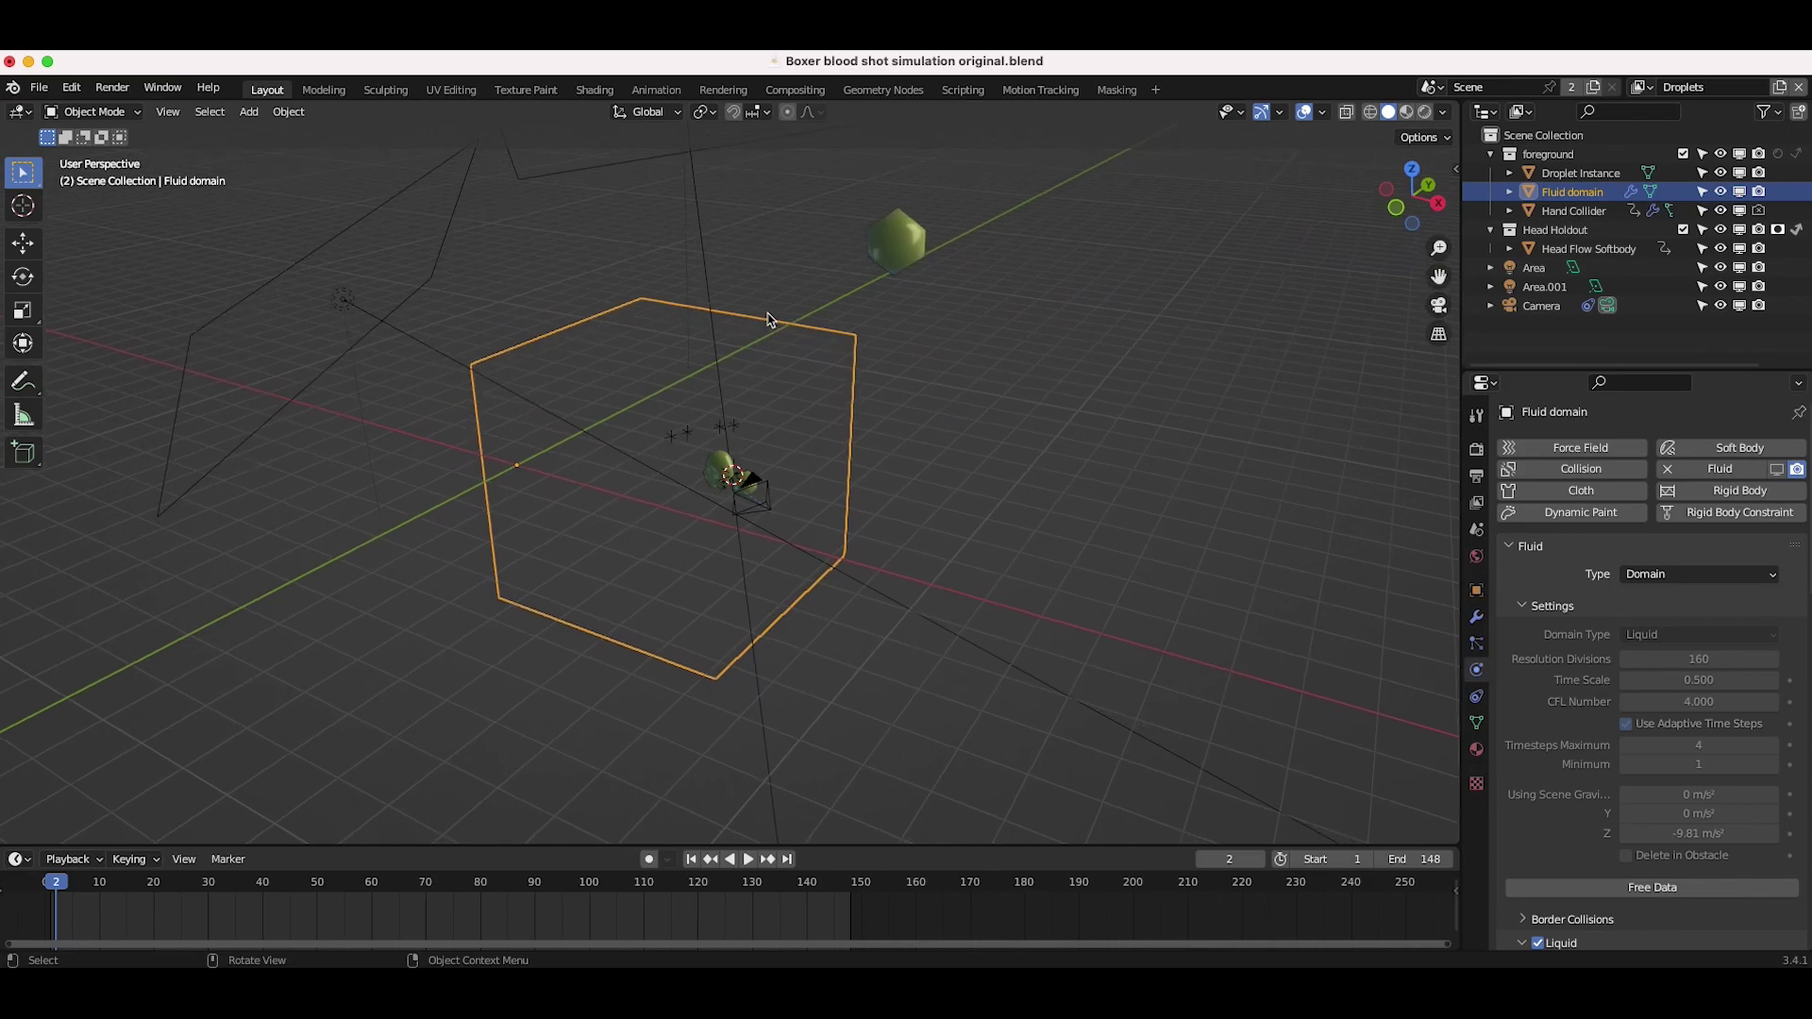
# Examine the Fluid domain's Liquid settings, including resolution divisions, time scale, time steps, gravity and viscosity.
pyautogui.scroll(-2, 1698, 604)
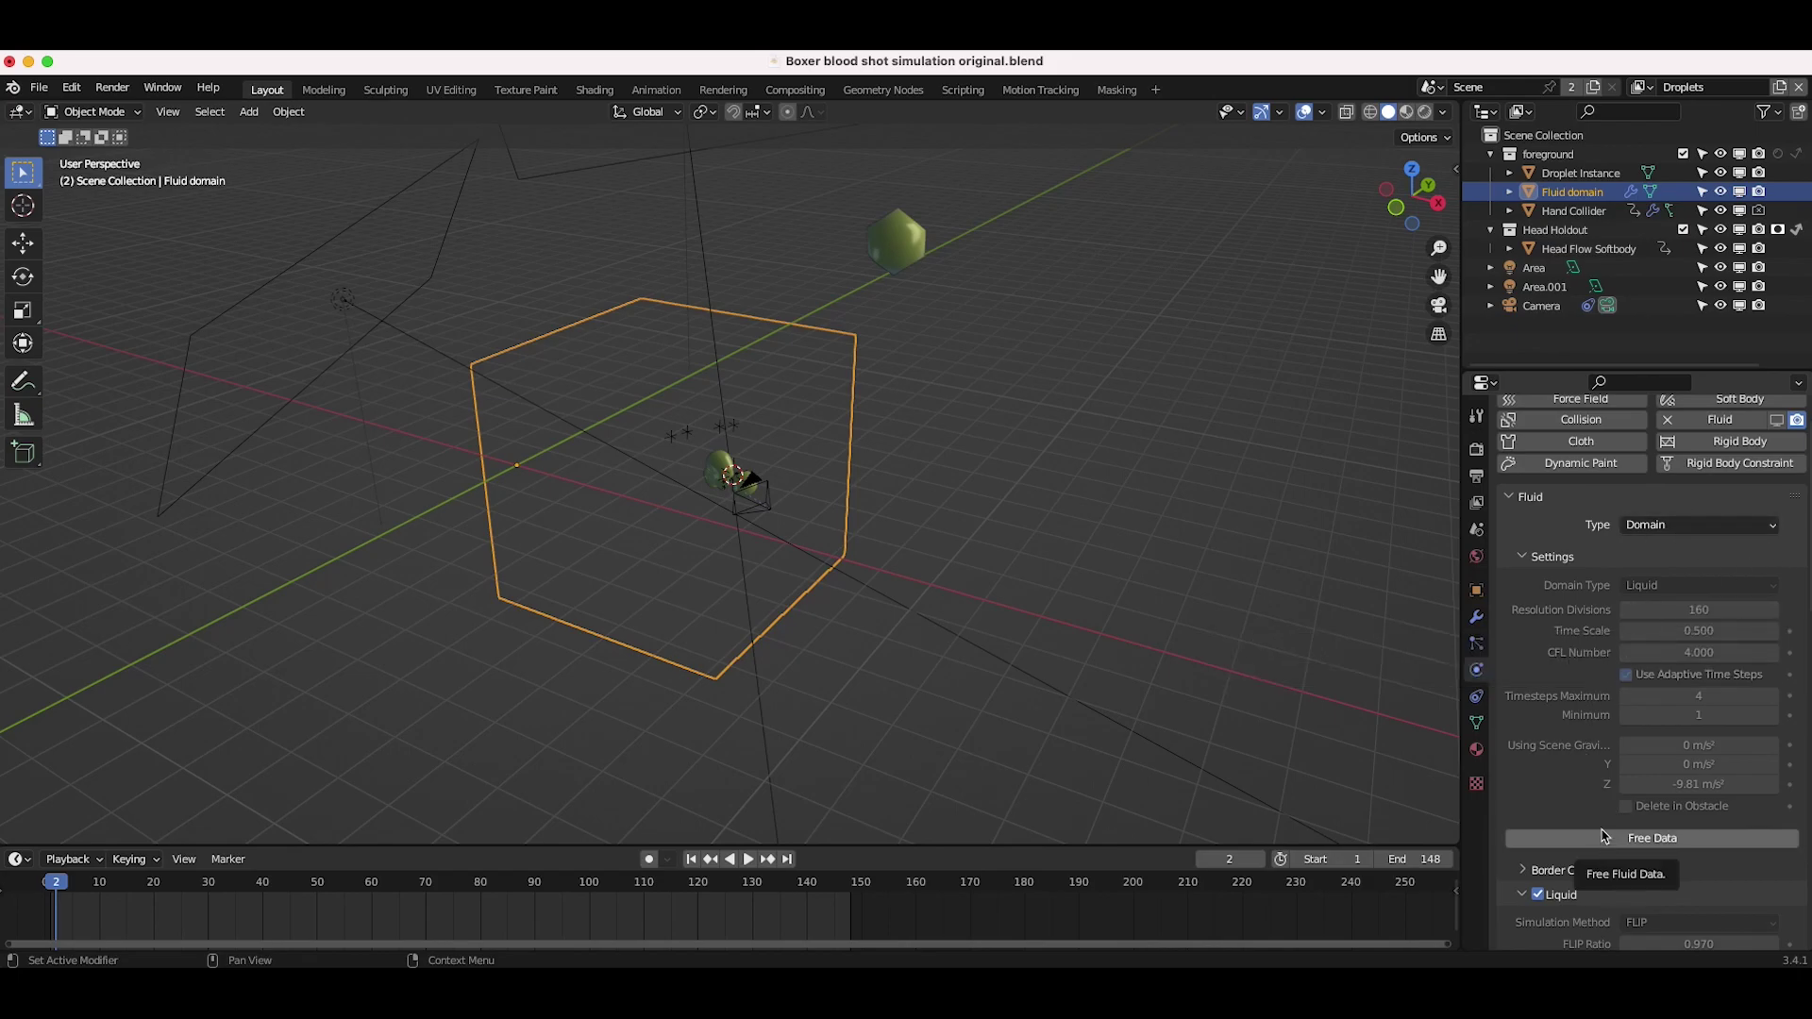
pyautogui.scroll(2, 1579, 717)
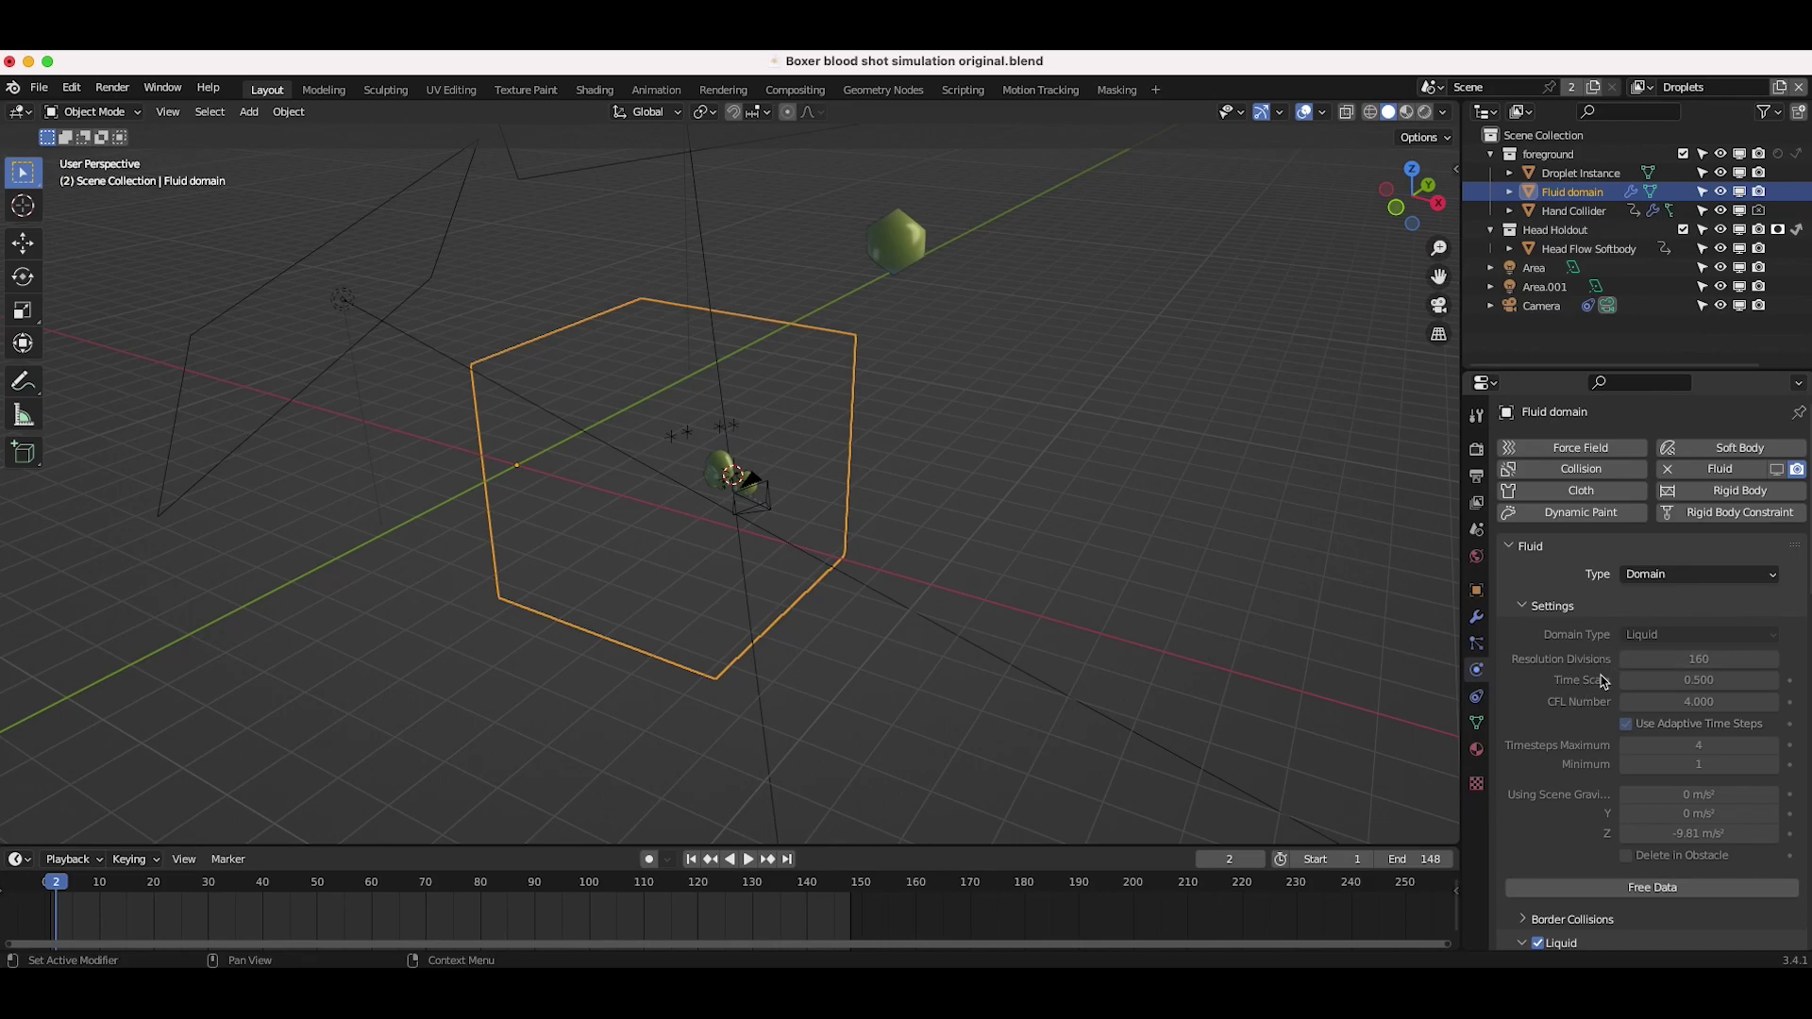
pyautogui.scroll(-2, 1585, 731)
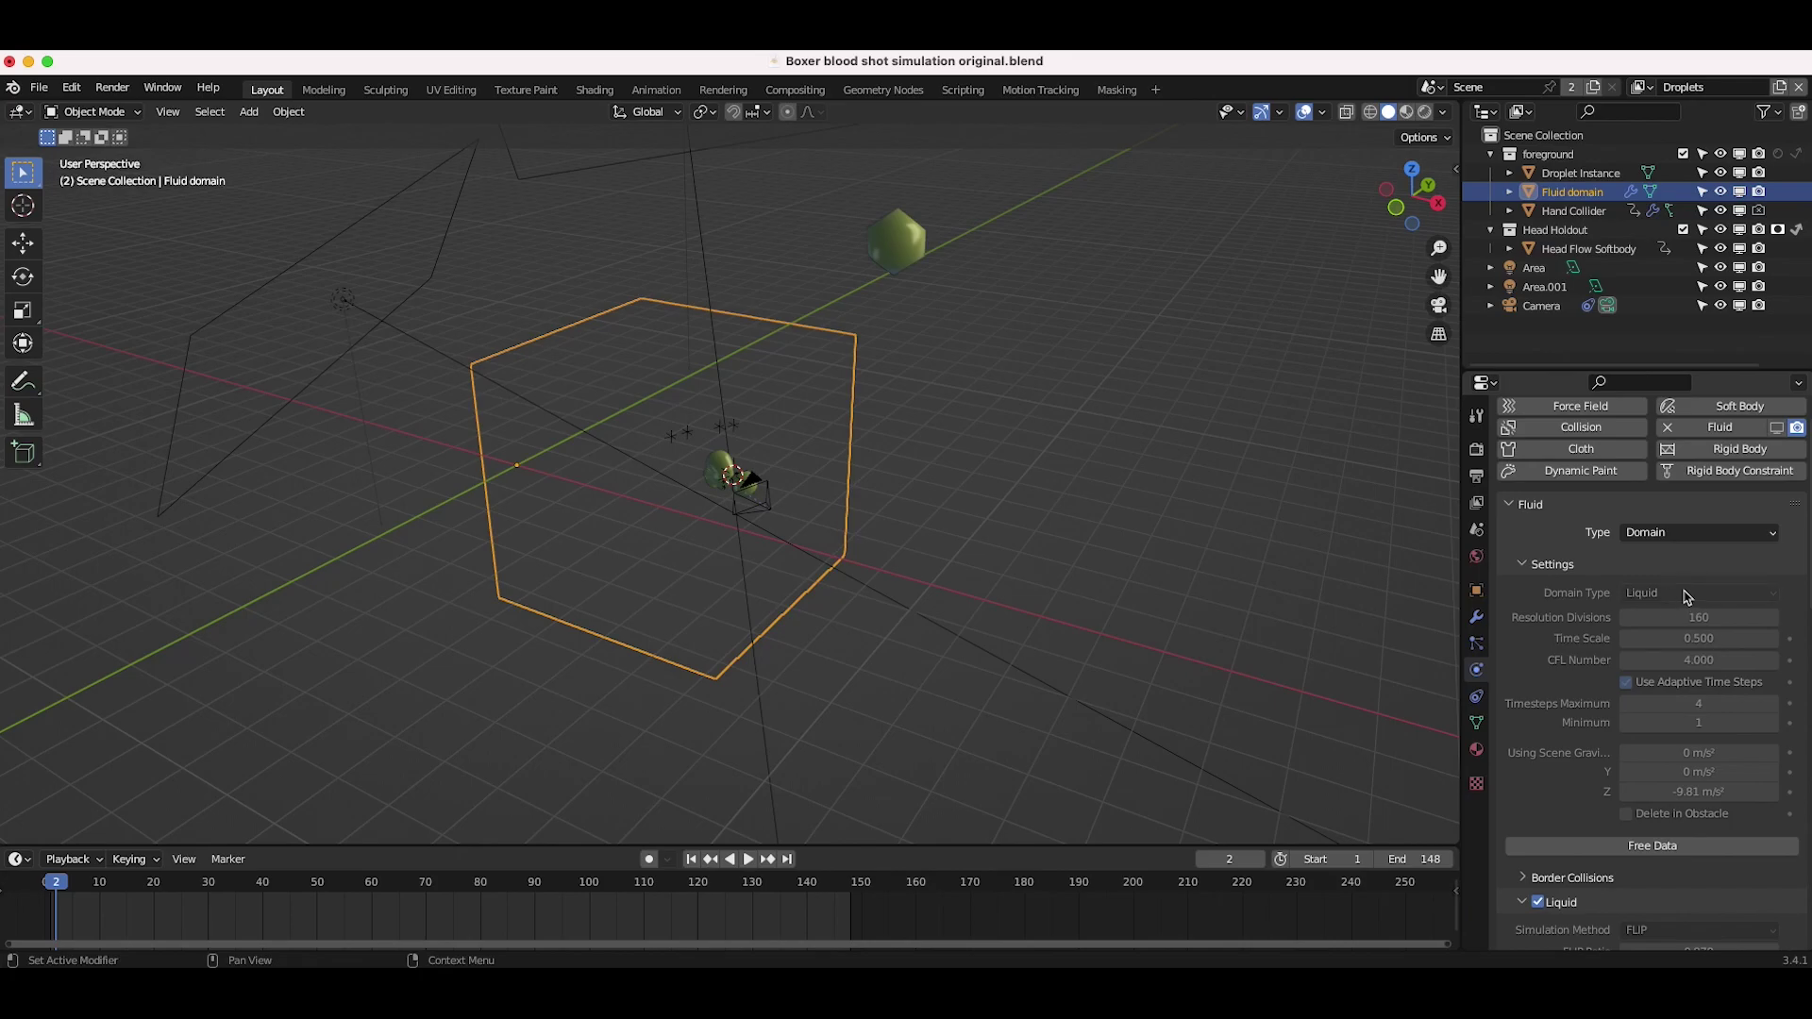
pyautogui.scroll(-2, 1671, 577)
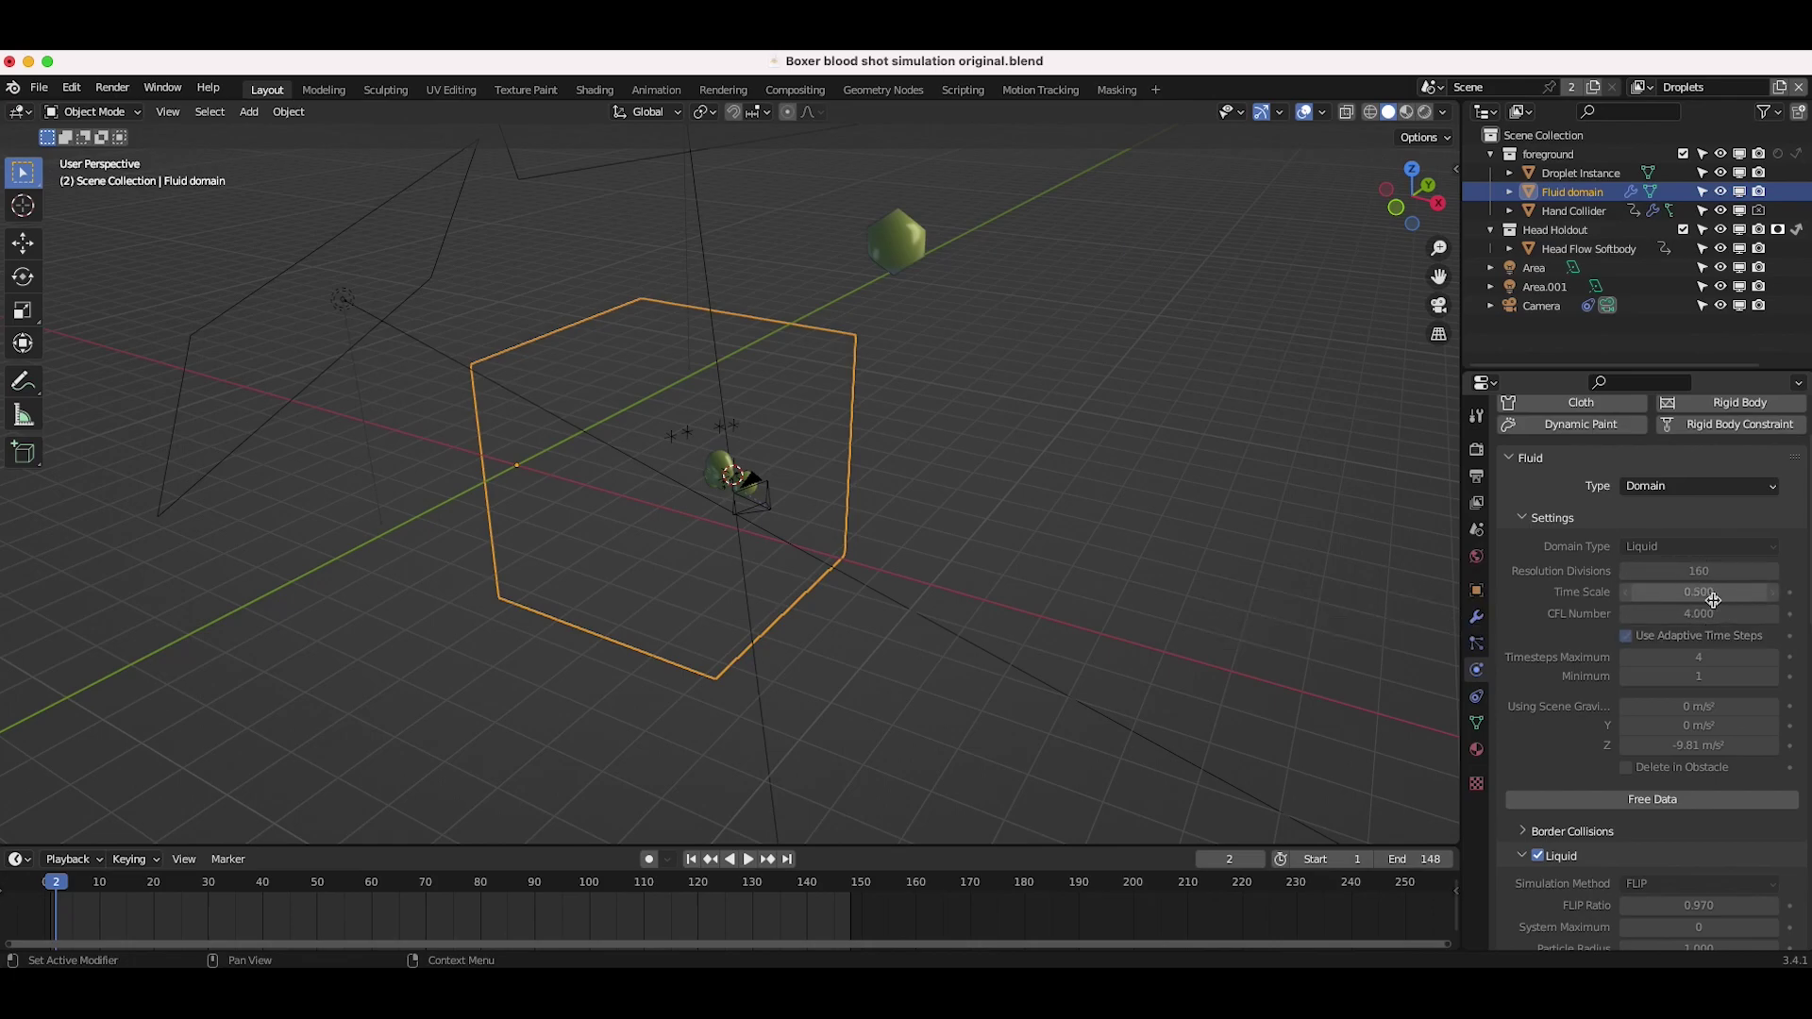
pyautogui.scroll(-1, 1736, 566)
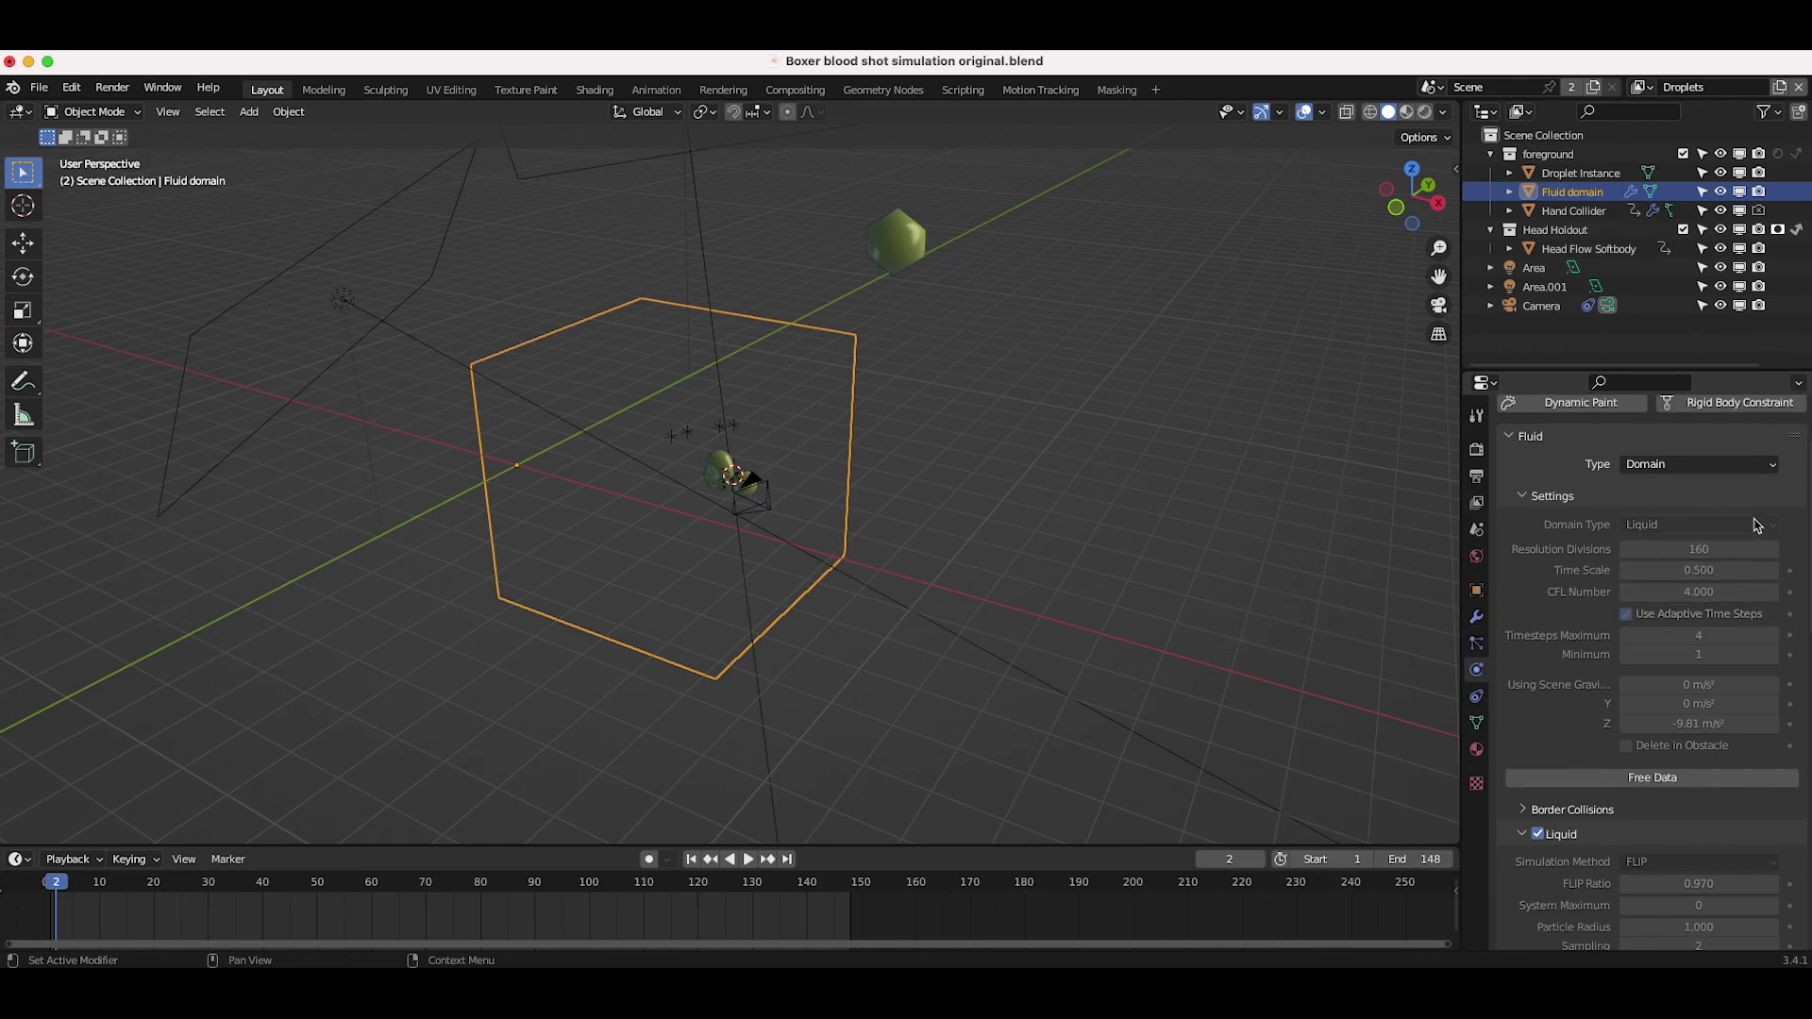
pyautogui.scroll(-10, 1540, 605)
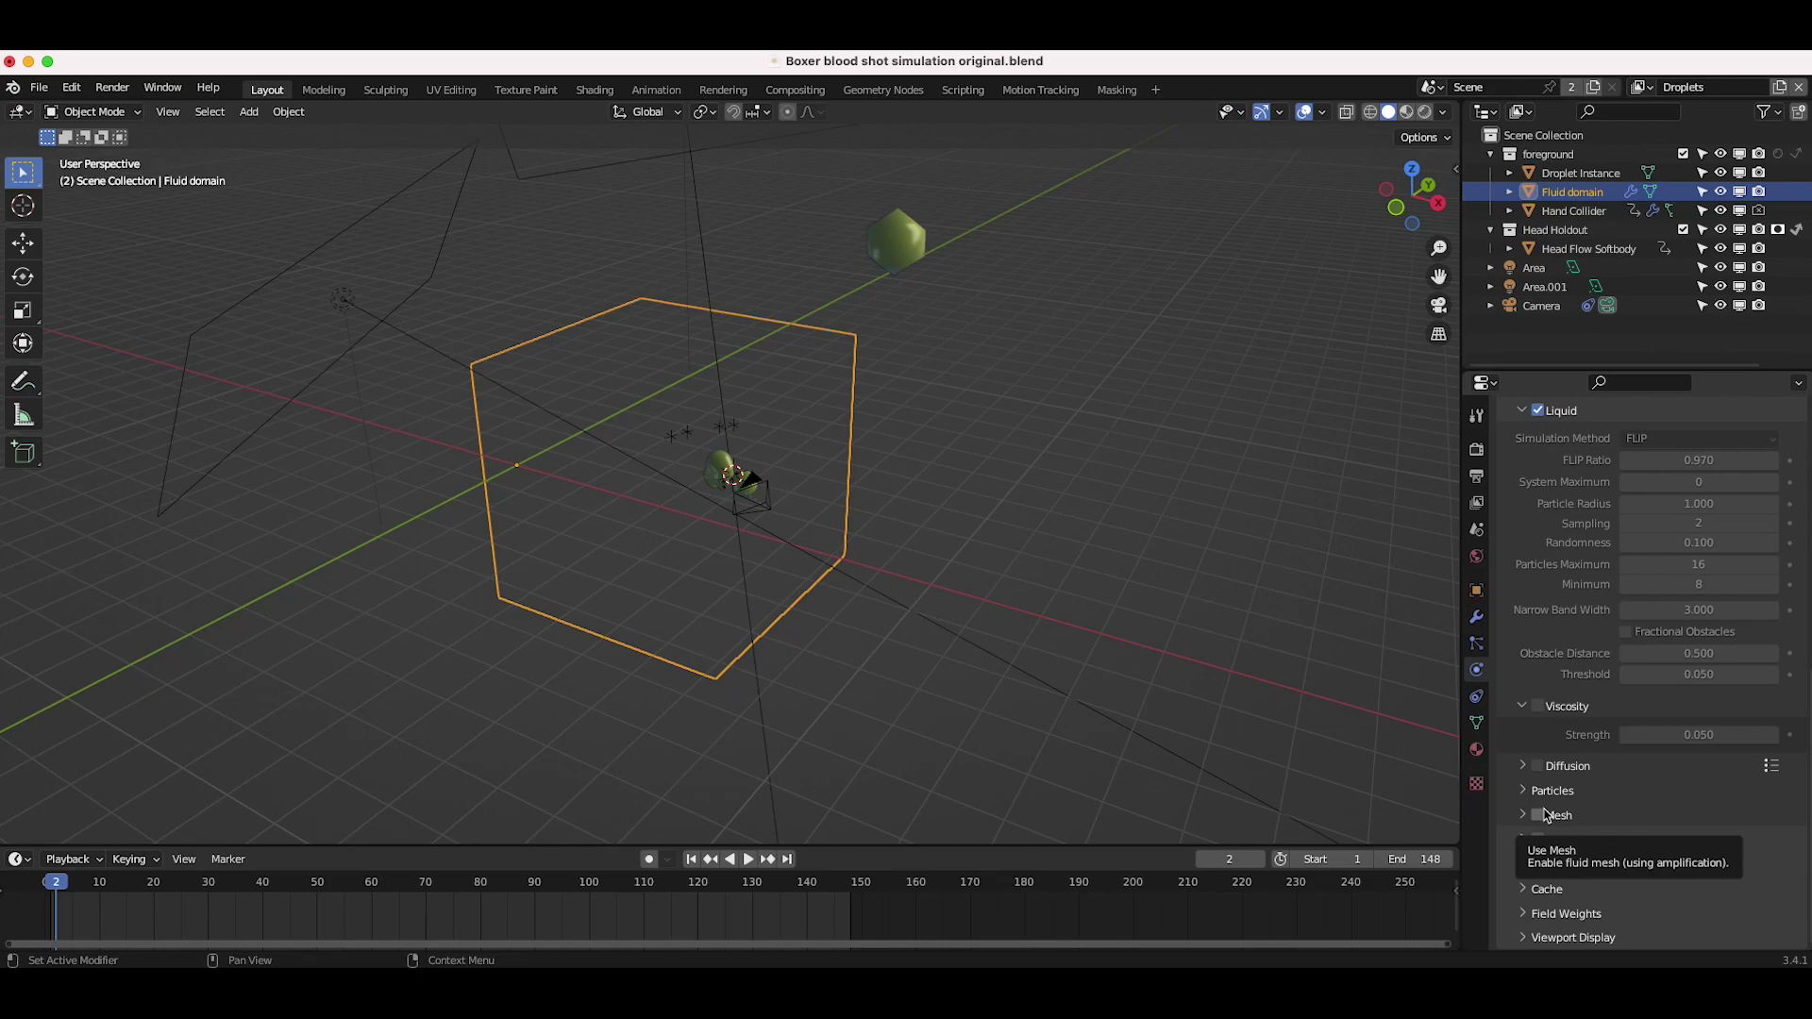
# Check the domain's Mesh section and expand its Particles section to view the Spray option.
pyautogui.click(1526, 792)
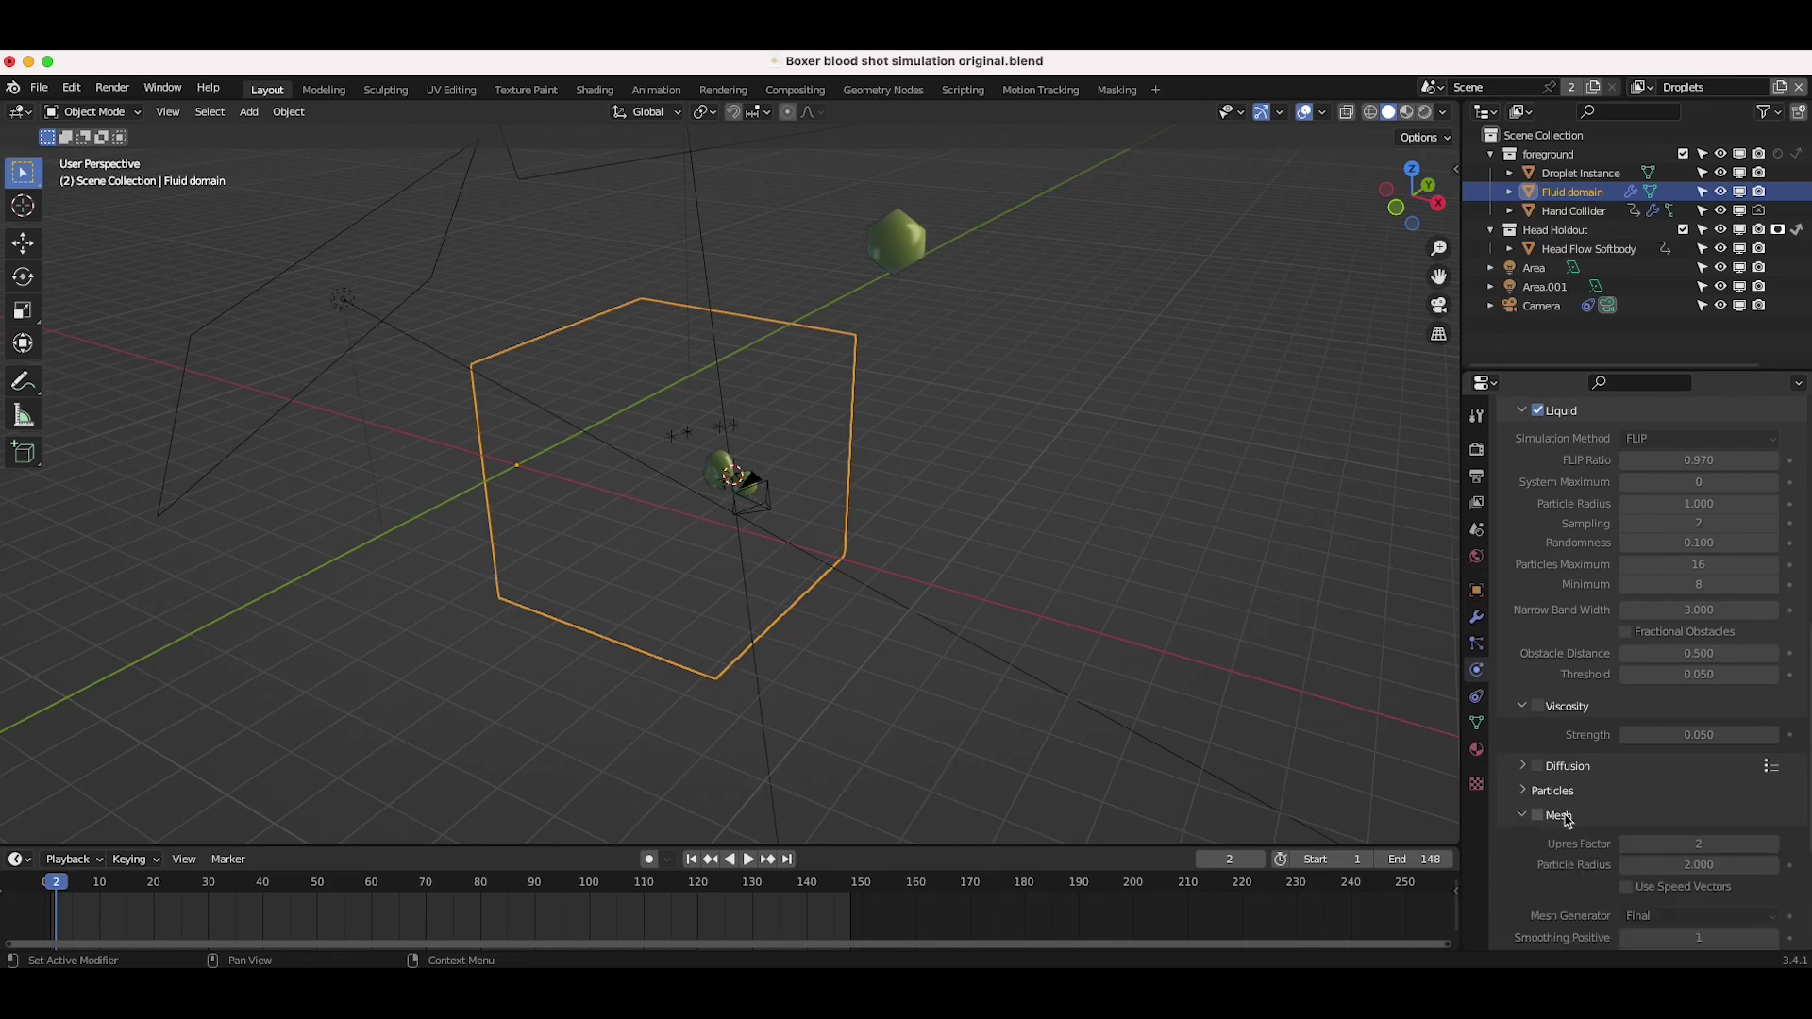
pyautogui.click(1526, 794)
pyautogui.click(1526, 794)
pyautogui.scroll(-3, 1548, 755)
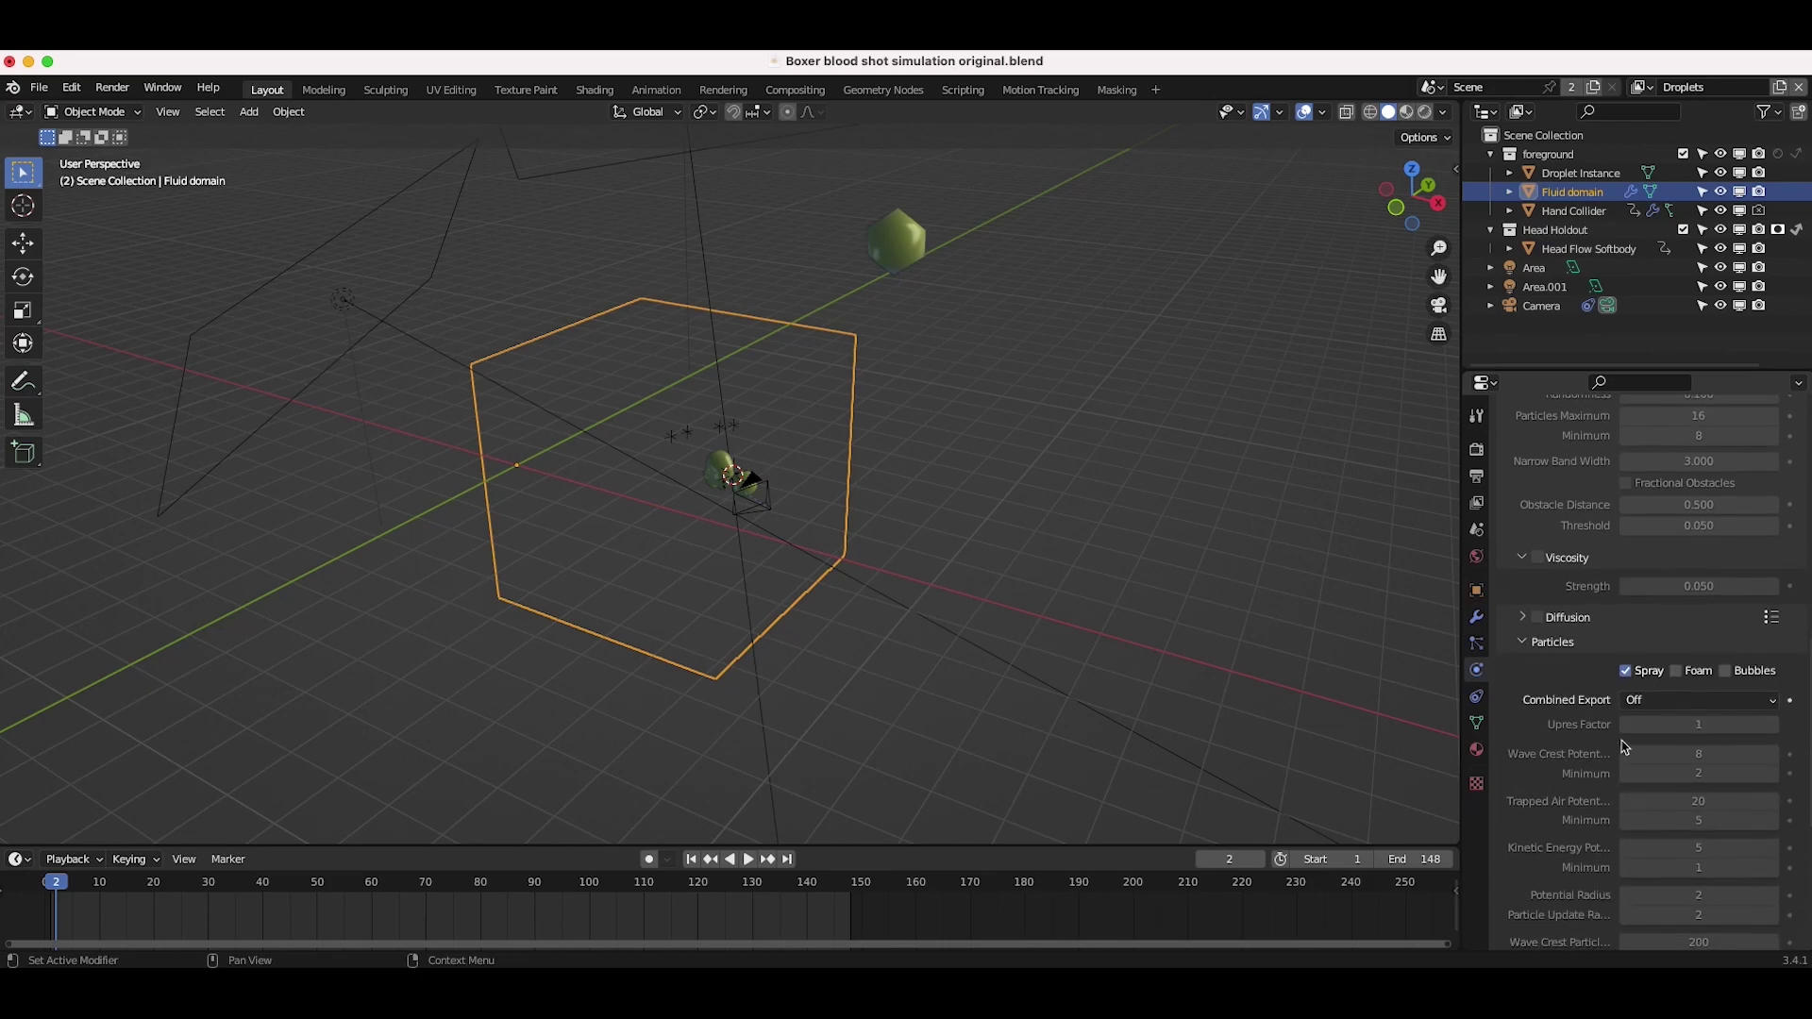
pyautogui.click(1625, 672)
# Compare the domain's main fluid settings with its Particles values, from Combined Export down to the particle boundary setting.
pyautogui.scroll(15, 1604, 651)
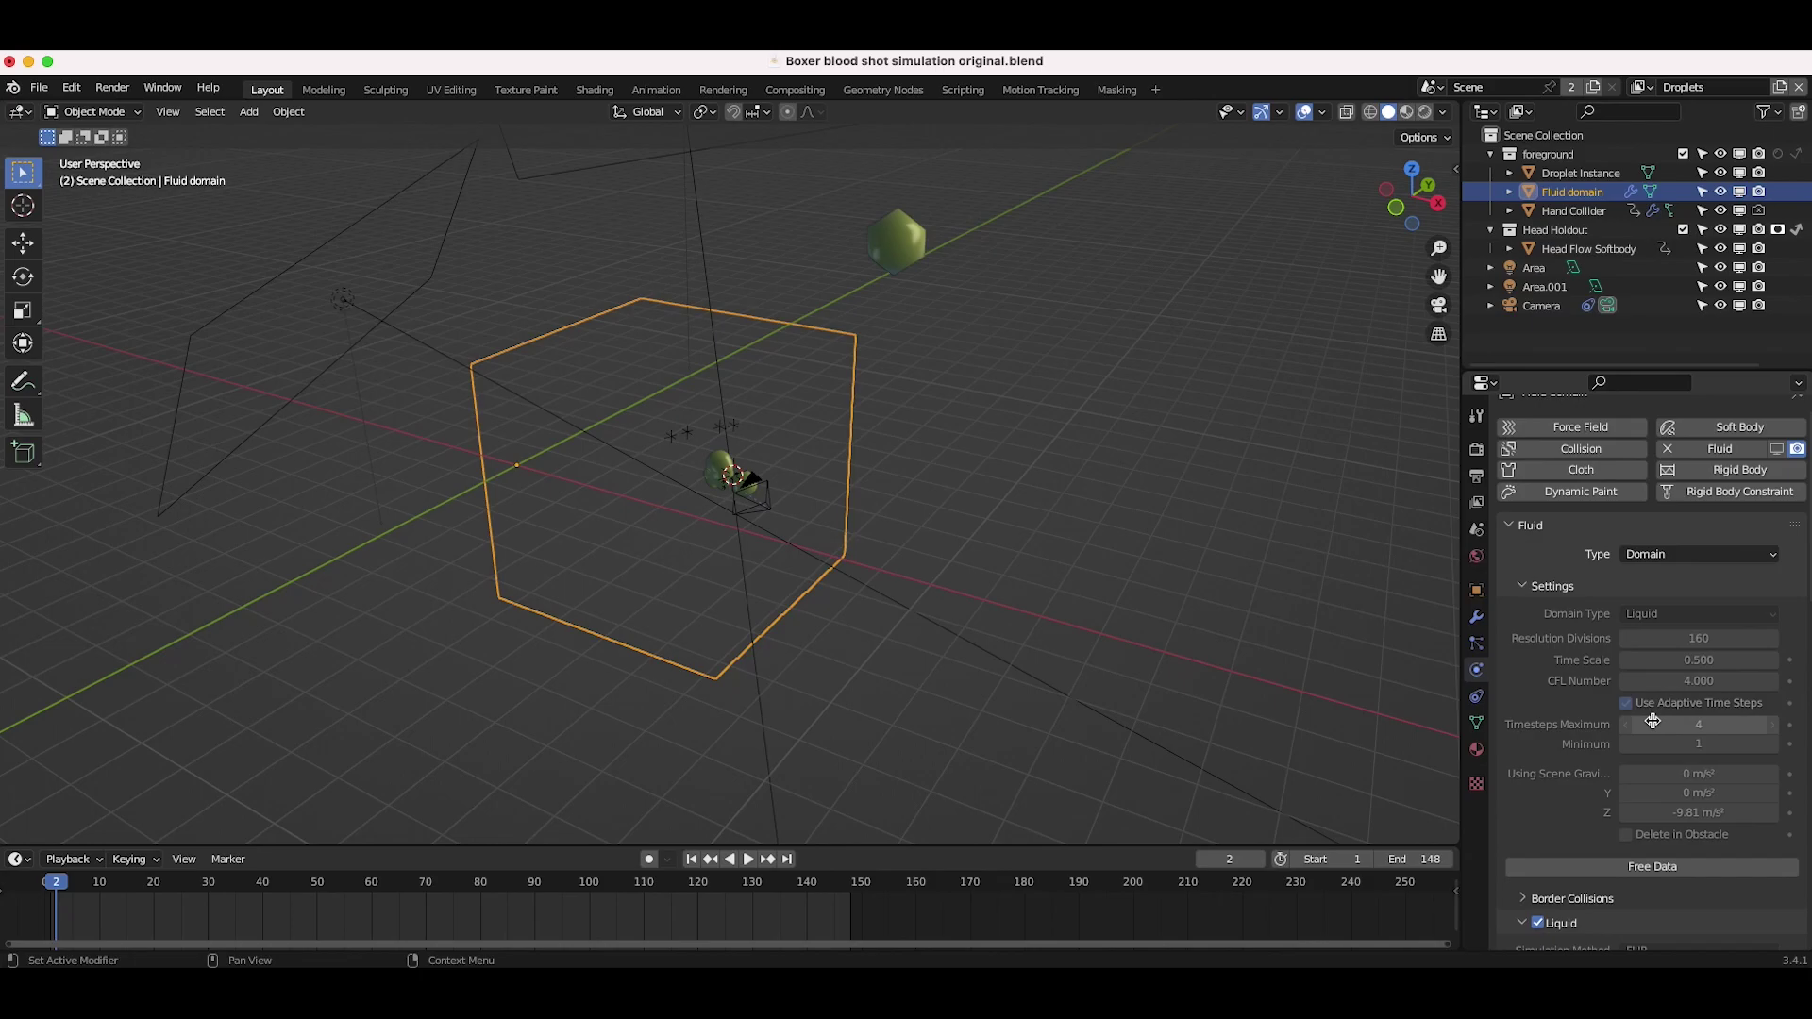
pyautogui.scroll(-4, 1656, 722)
pyautogui.scroll(4, 1656, 722)
pyautogui.scroll(-15, 1641, 745)
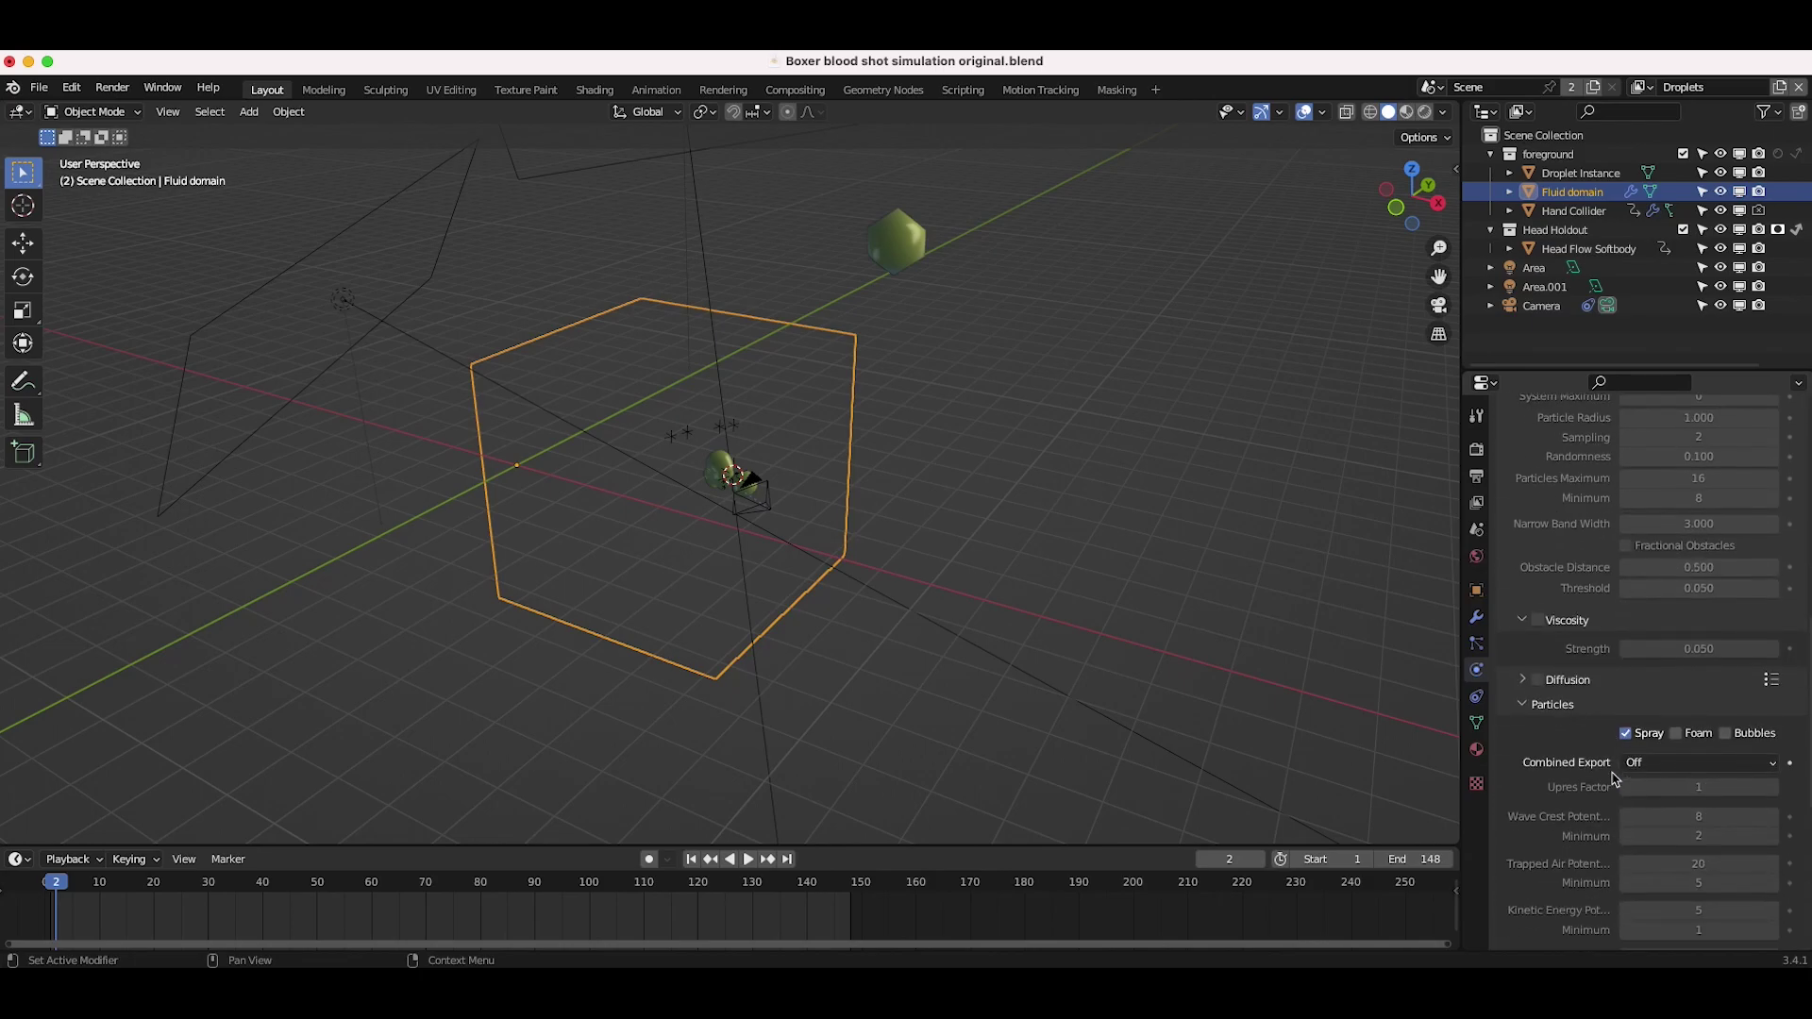
pyautogui.scroll(-1, 1613, 778)
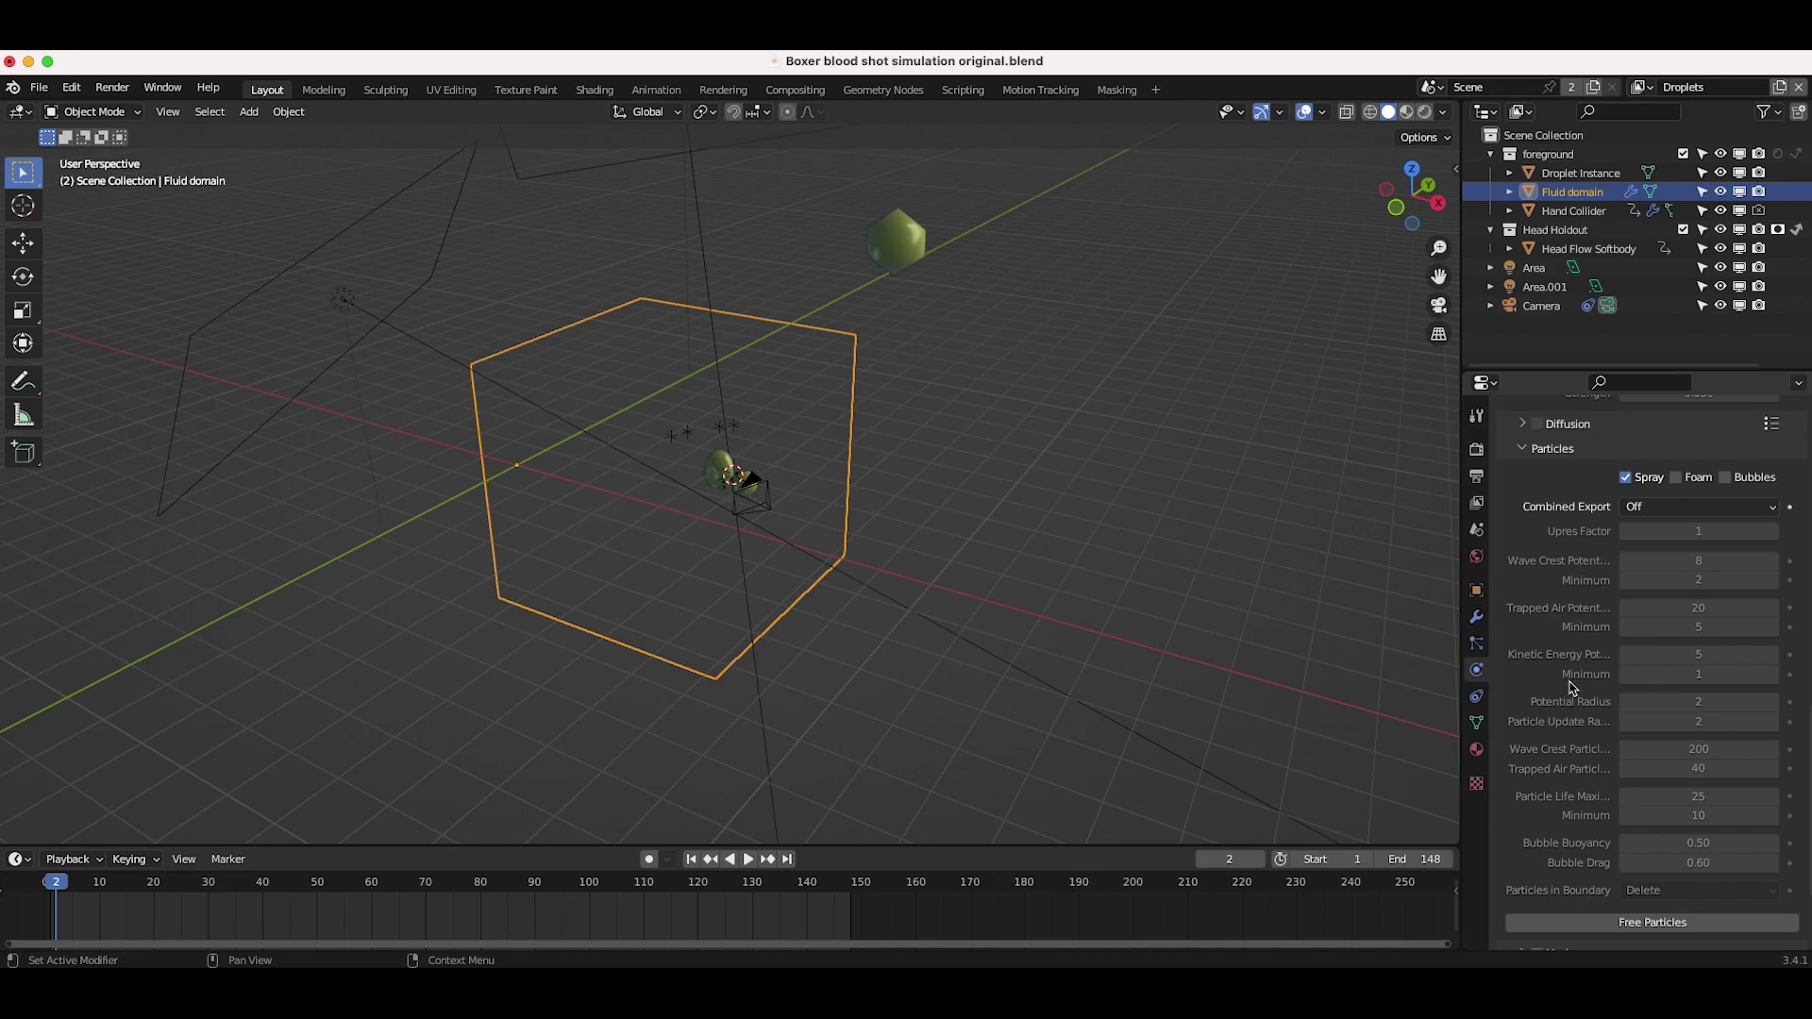
# Recheck the Fluid domain's Particles values, then examine its Liquid section, including FLIP ratio, particle radius, sampling and obstacle settings.
pyautogui.scroll(-1, 1571, 687)
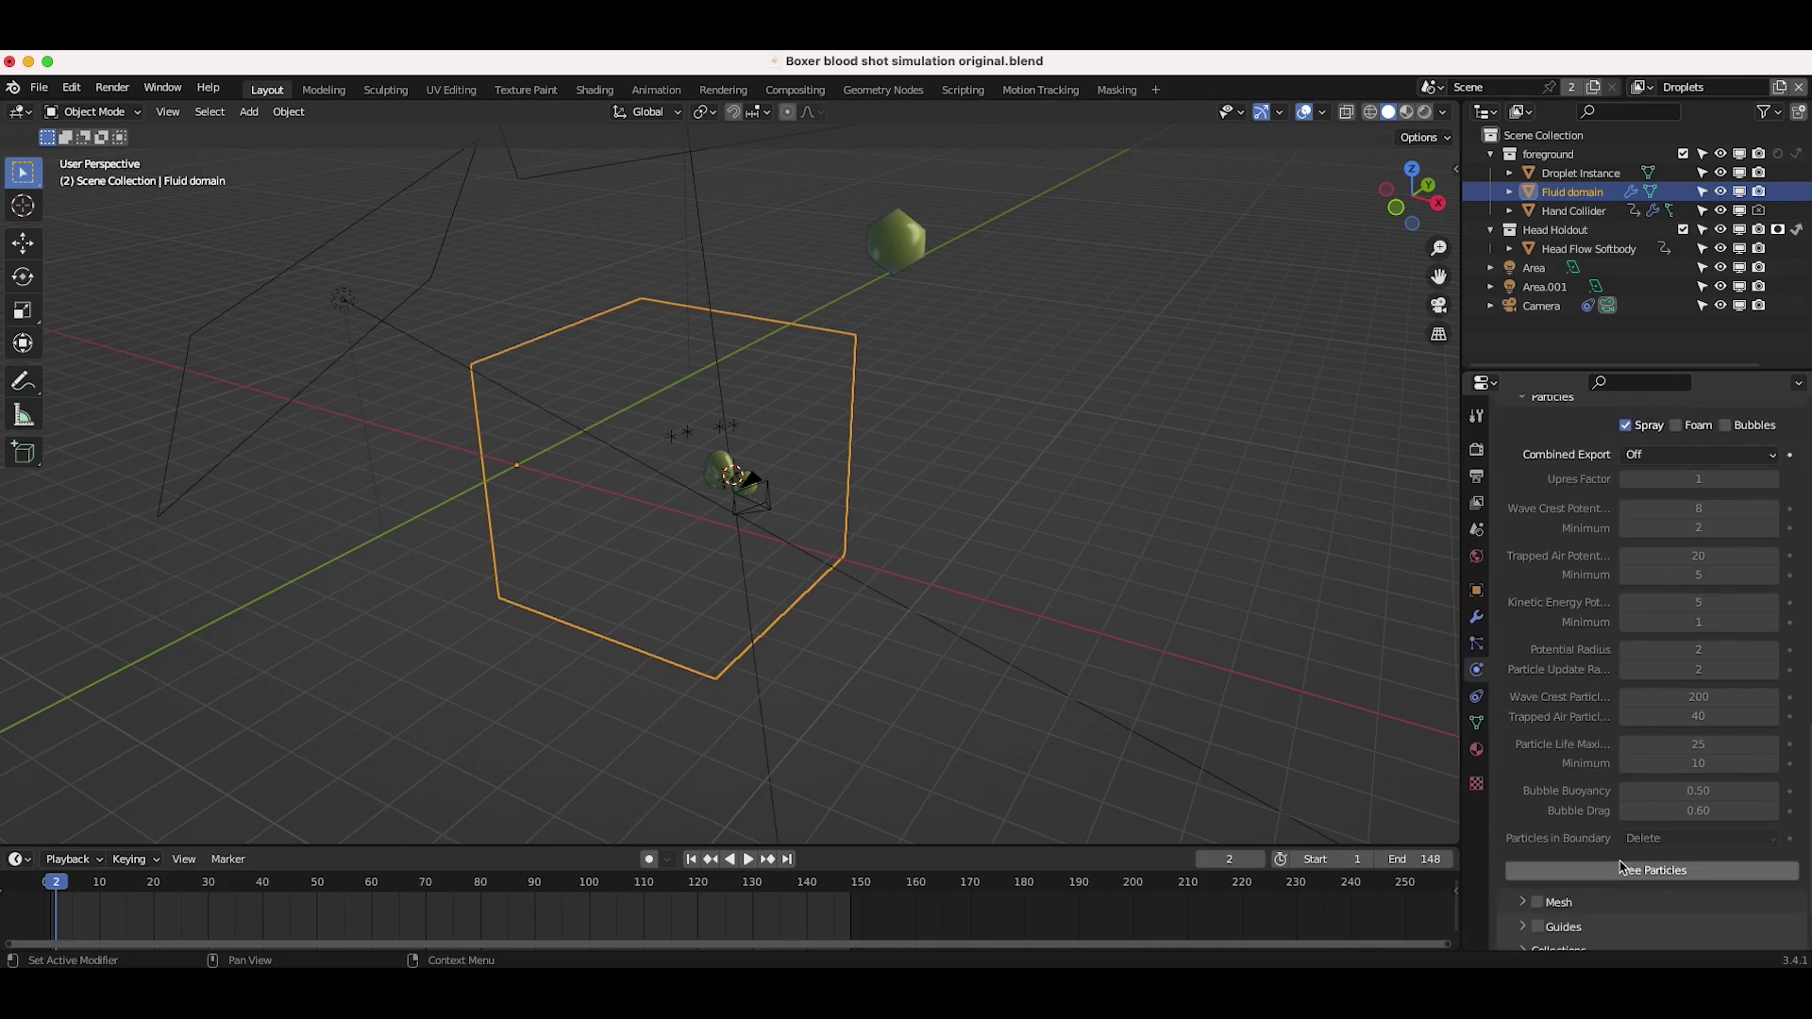
pyautogui.scroll(3, 1621, 867)
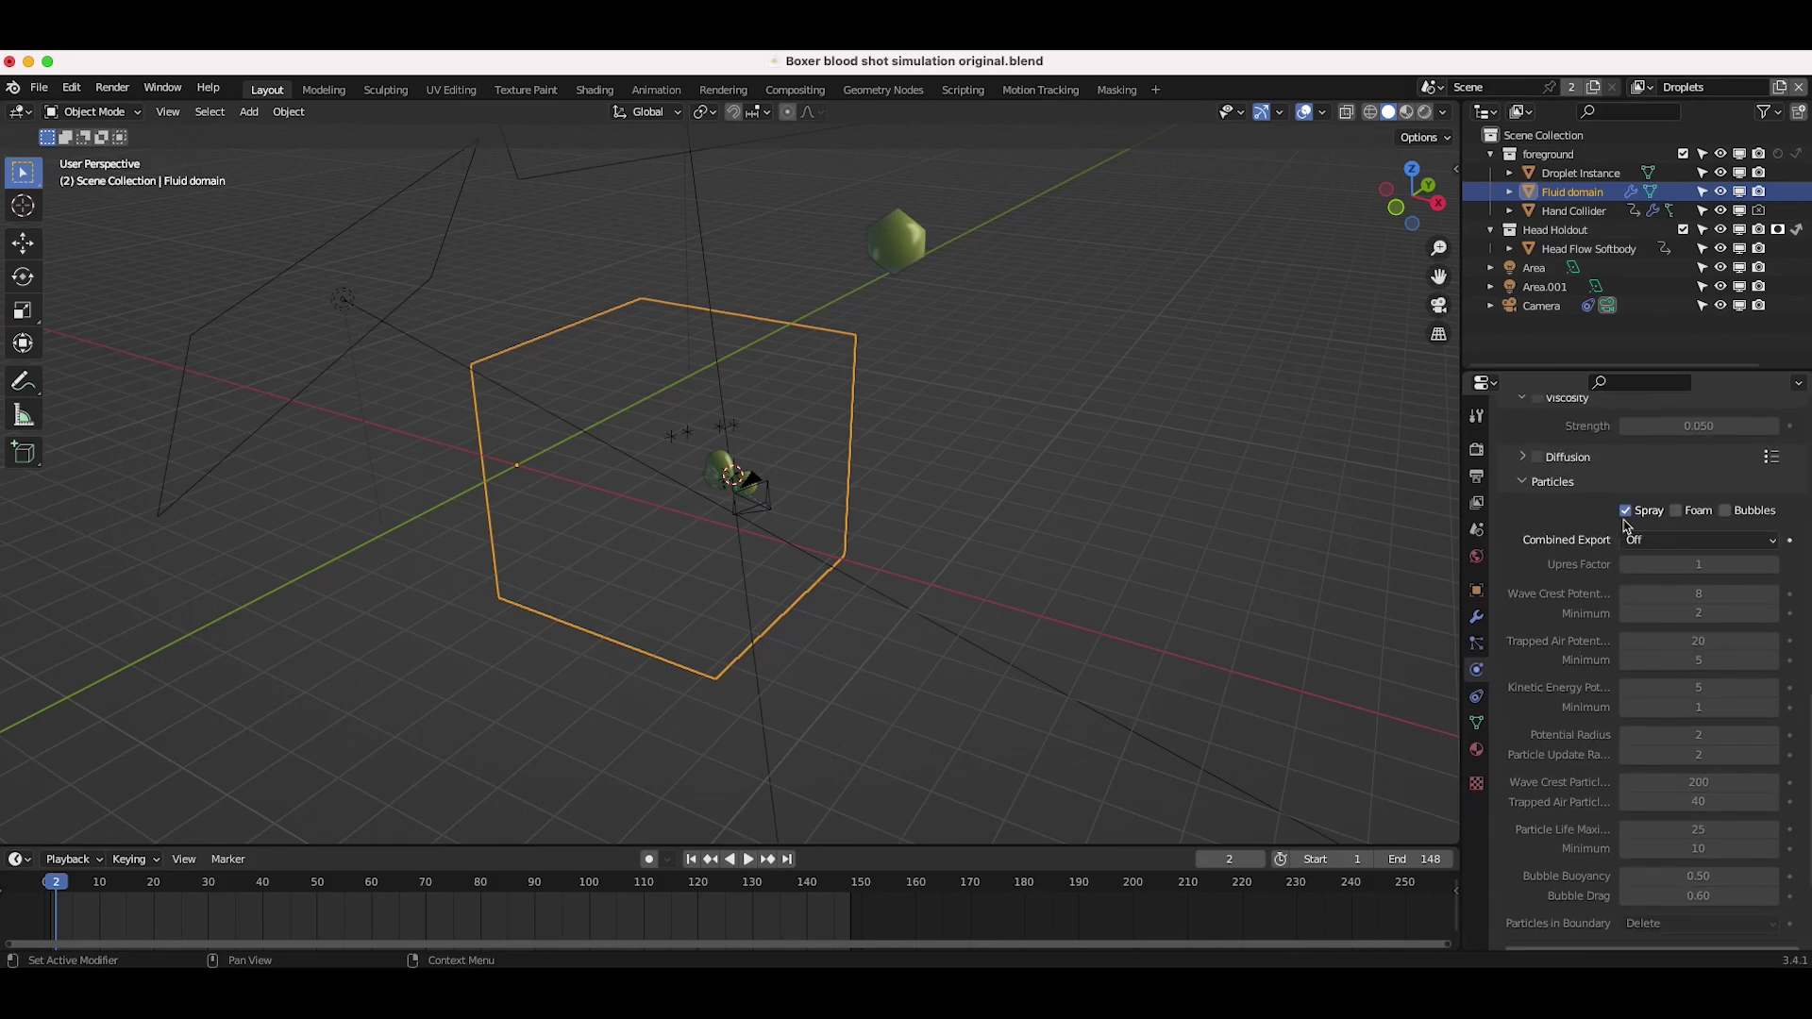
pyautogui.scroll(2, 706, 429)
pyautogui.scroll(10, 1654, 551)
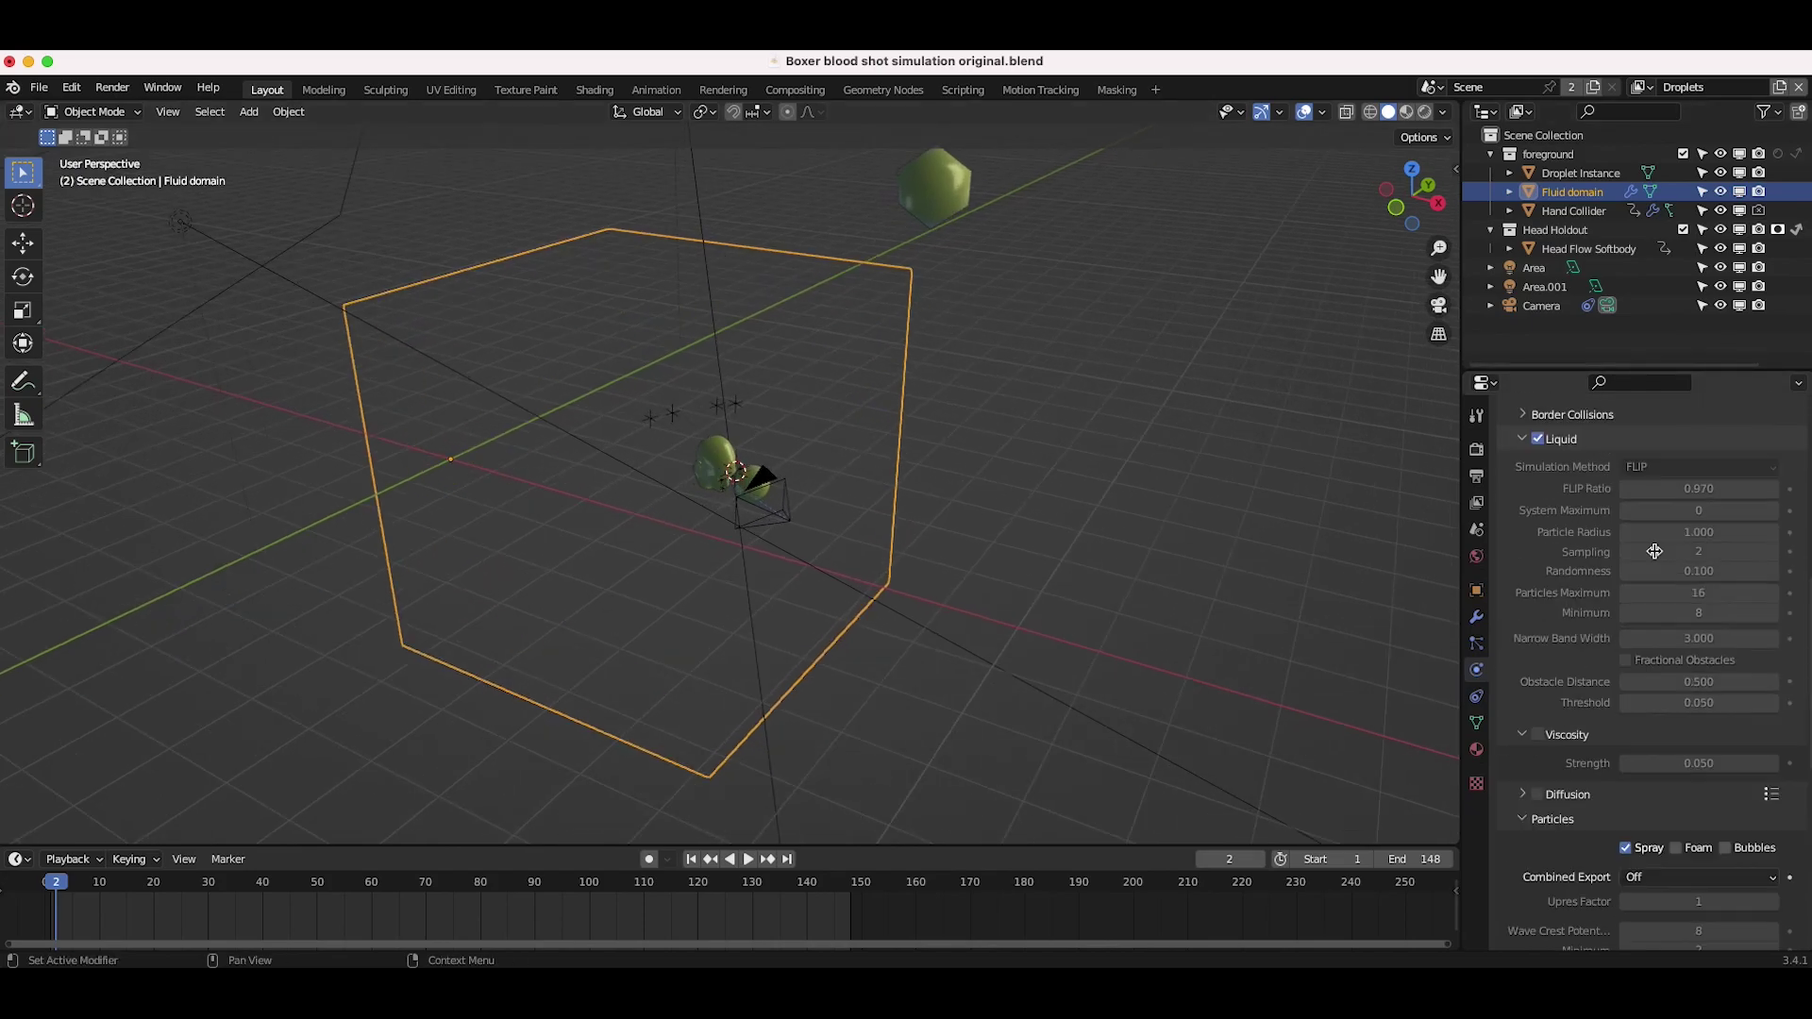
pyautogui.scroll(5, 1654, 551)
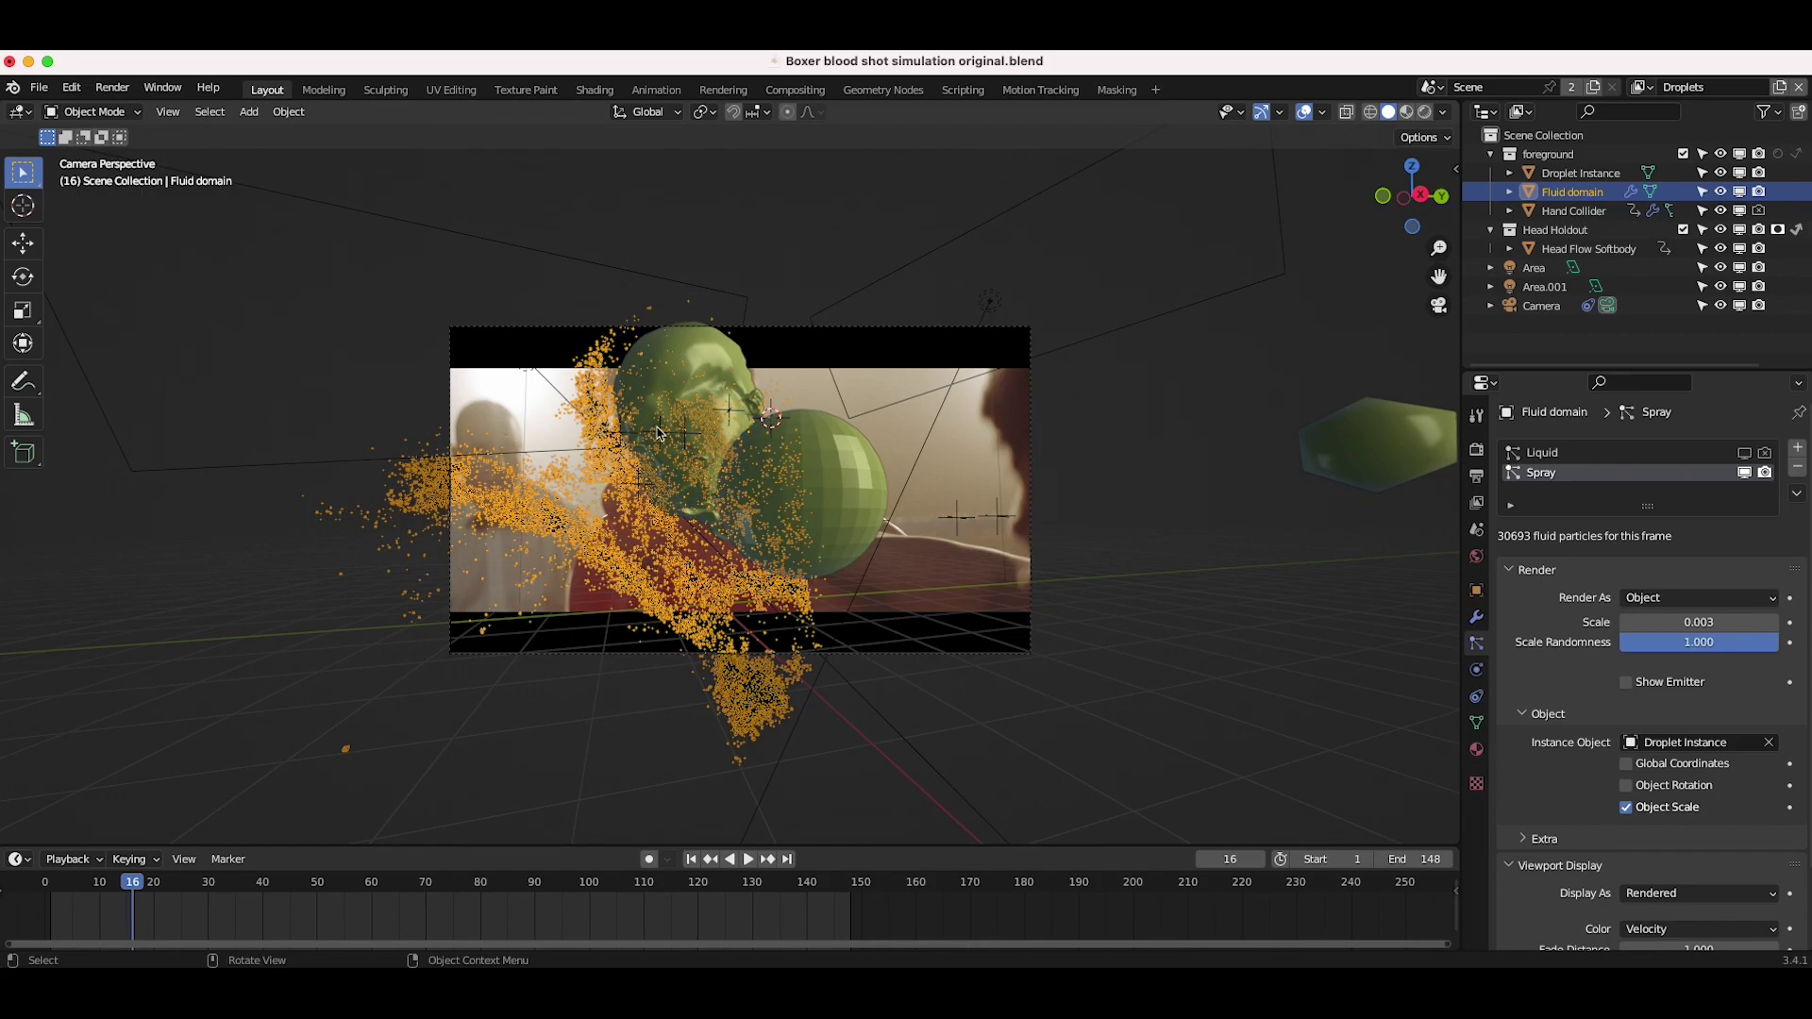
# Select the Droplet Instance object used by the Spray particles, inspect its shape outside the camera view, and open its material settings.
pyautogui.scroll(3, 771, 349)
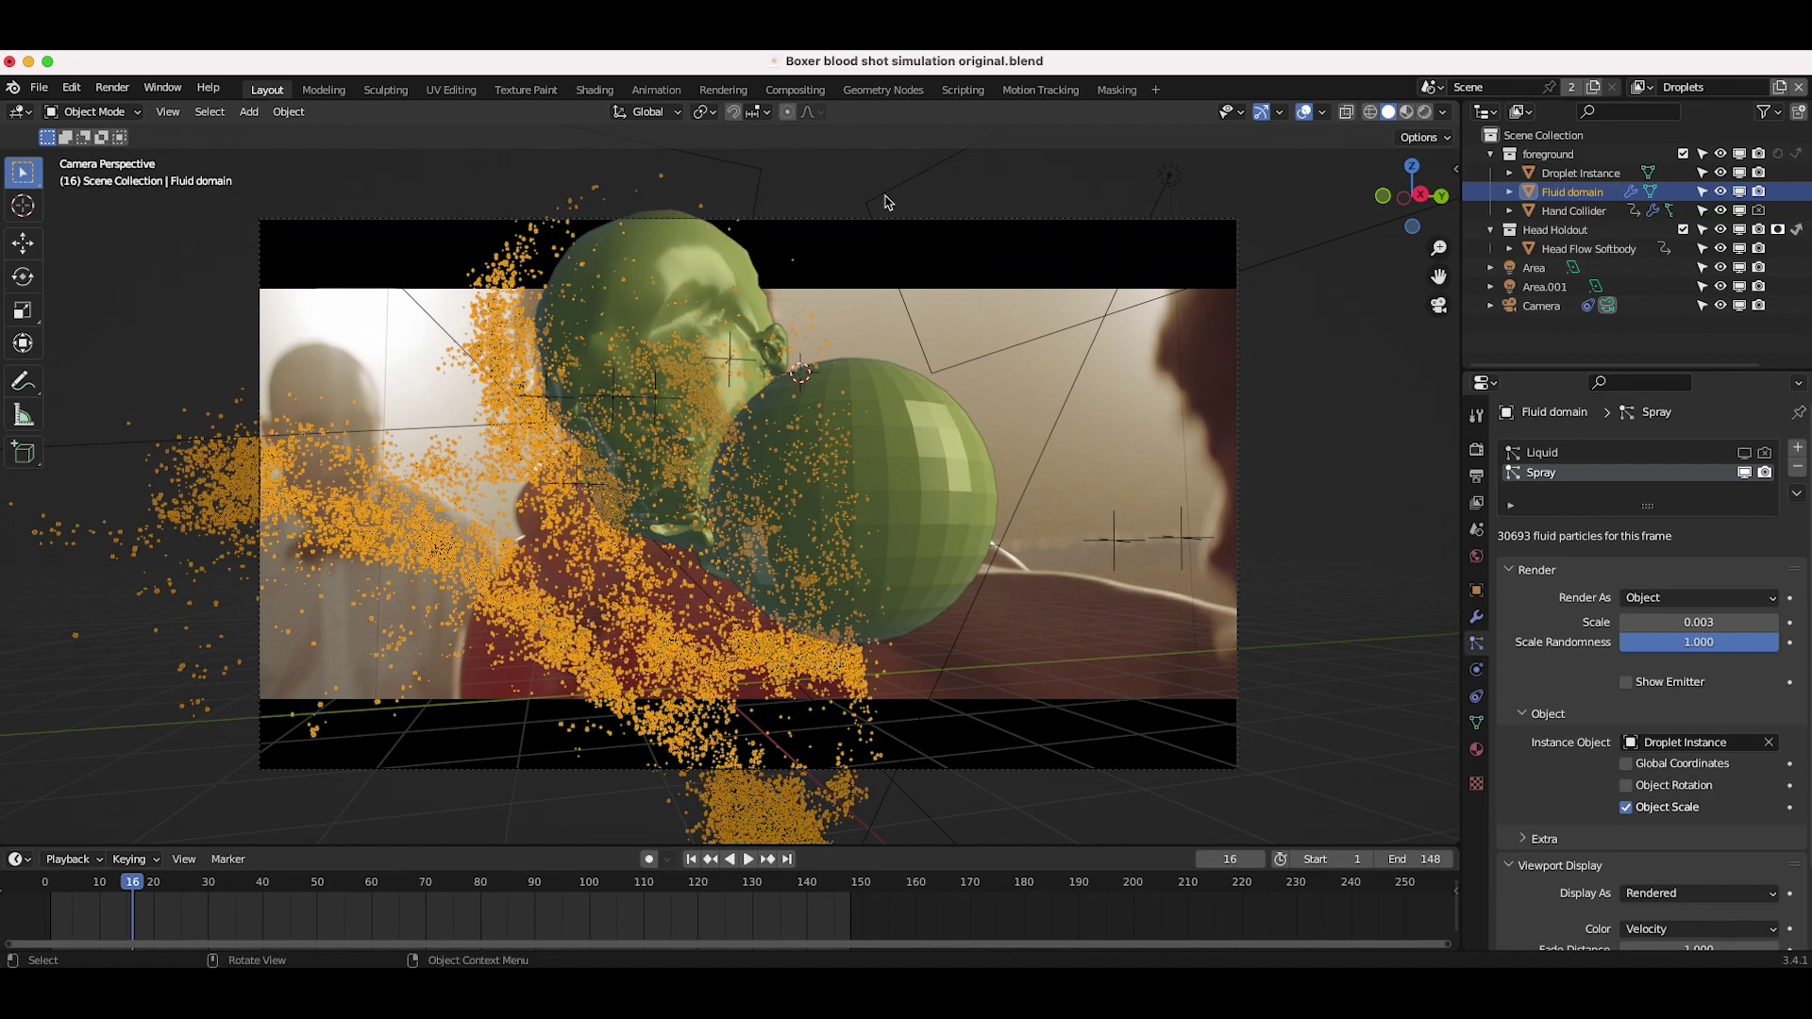
pyautogui.click(1594, 175)
pyautogui.scroll(-5, 874, 345)
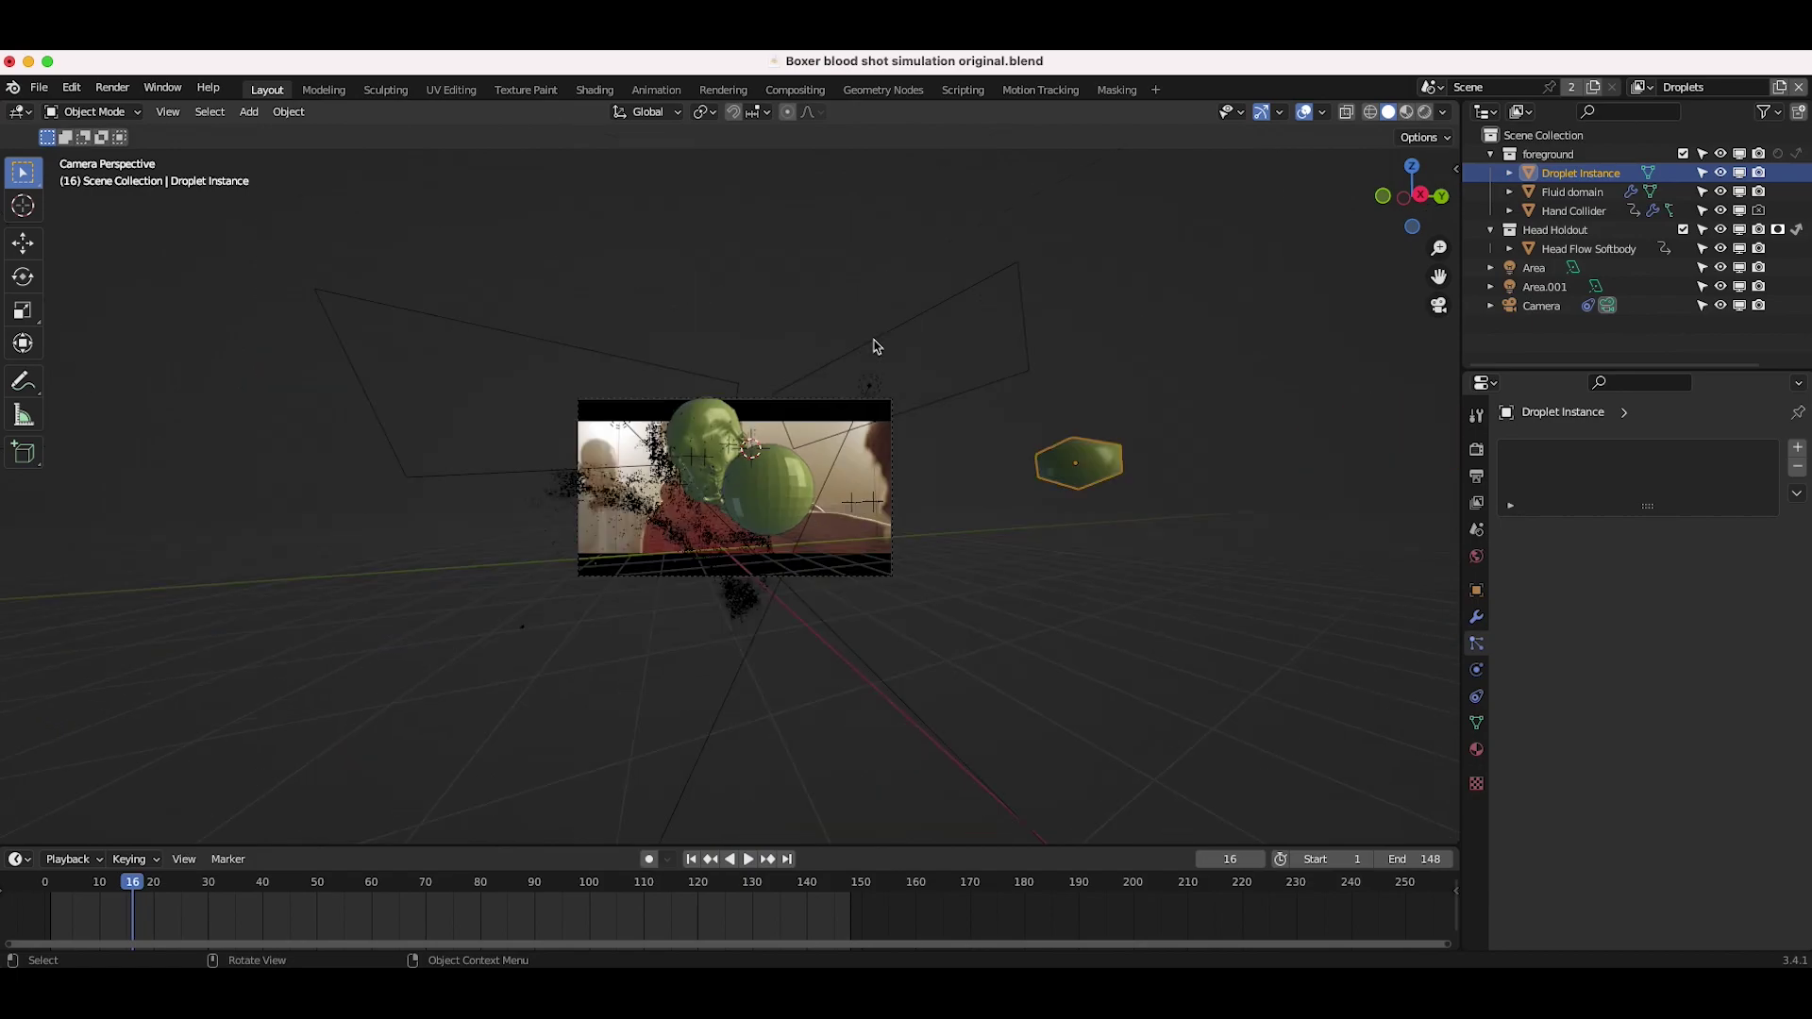
pyautogui.moveTo(874, 345); pyautogui.dragTo(912, 334, button='middle')
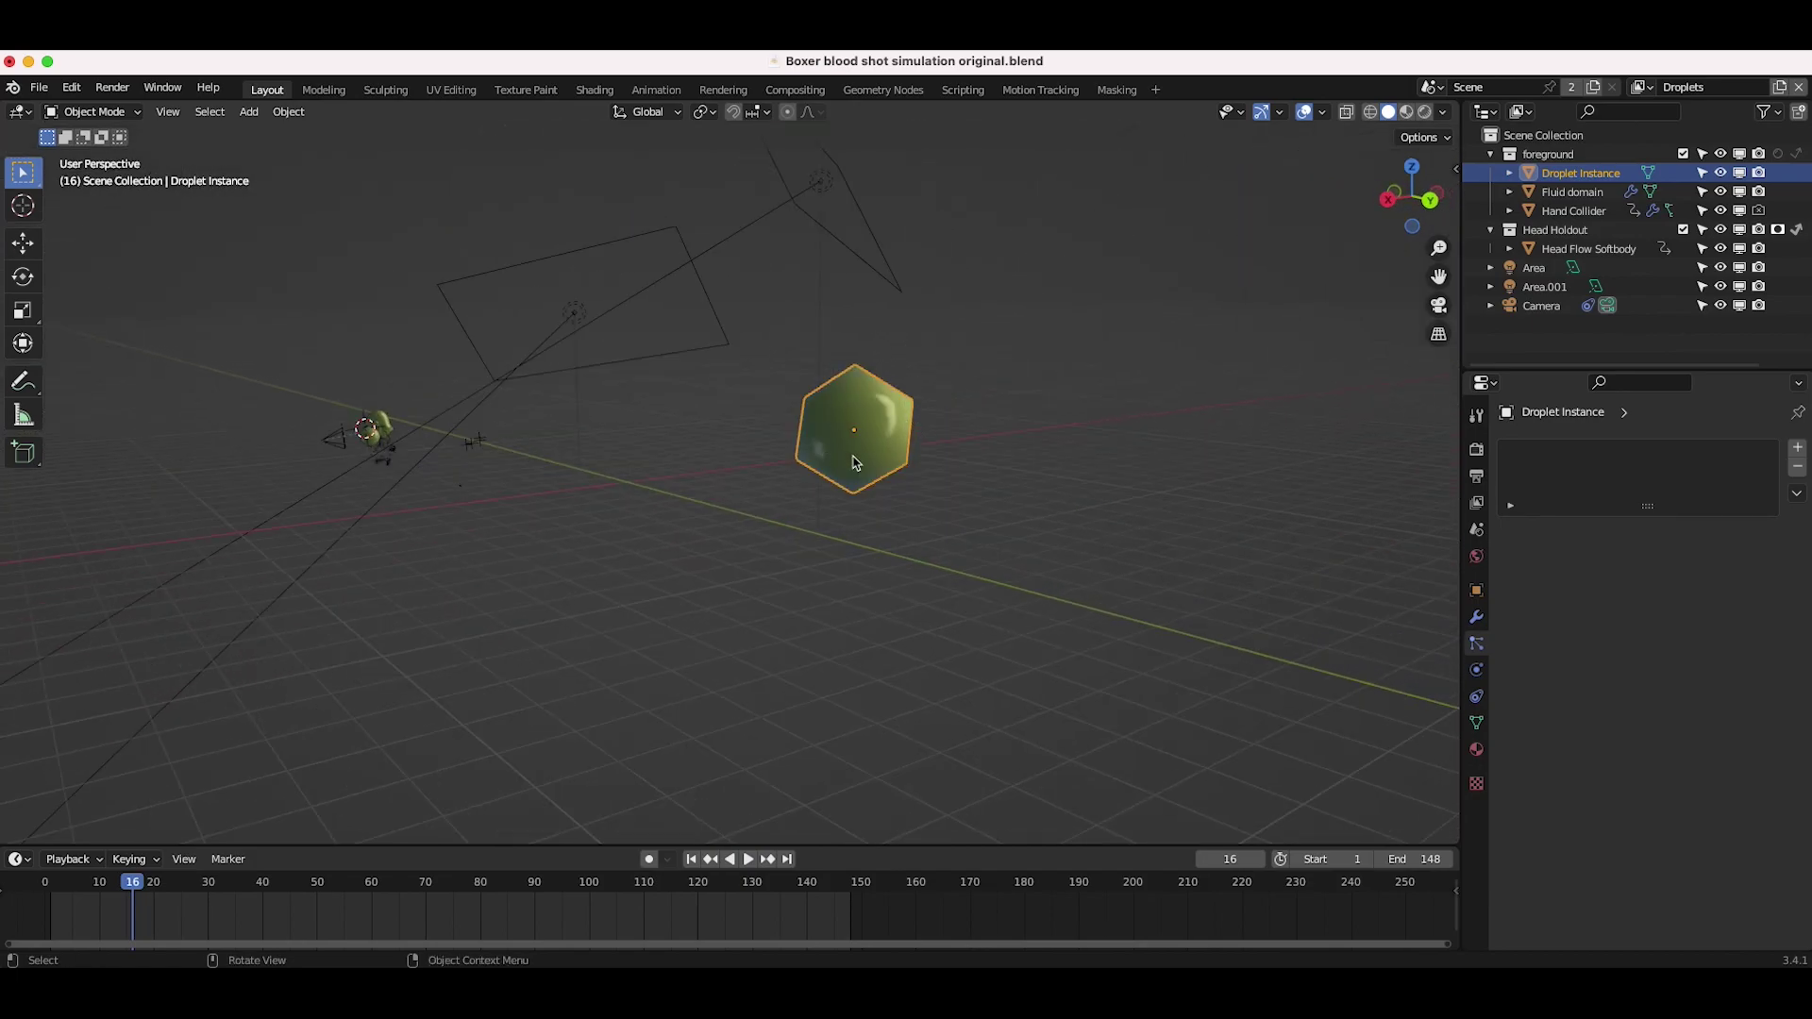
pyautogui.click(1476, 749)
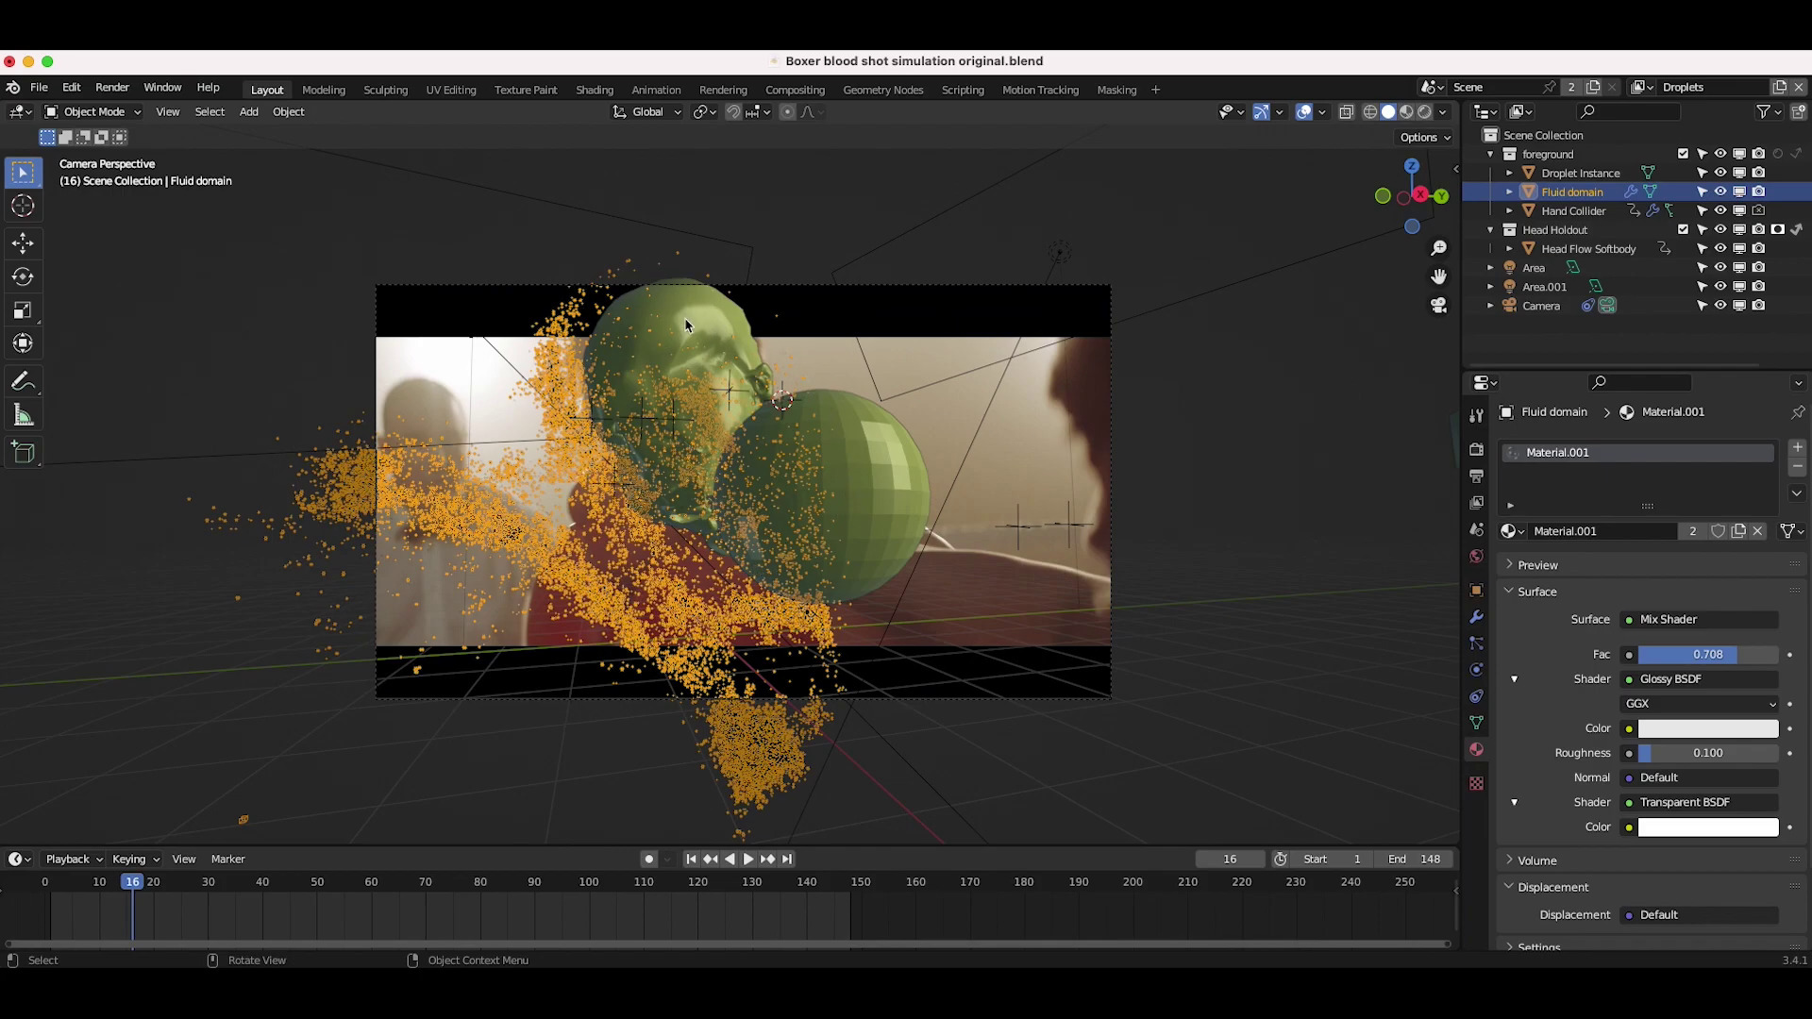
# Preview the spray particles over the boxing footage in rendered shading and select the camera to clear the particle highlighting.
pyautogui.press('z')
pyautogui.click(649, 505)
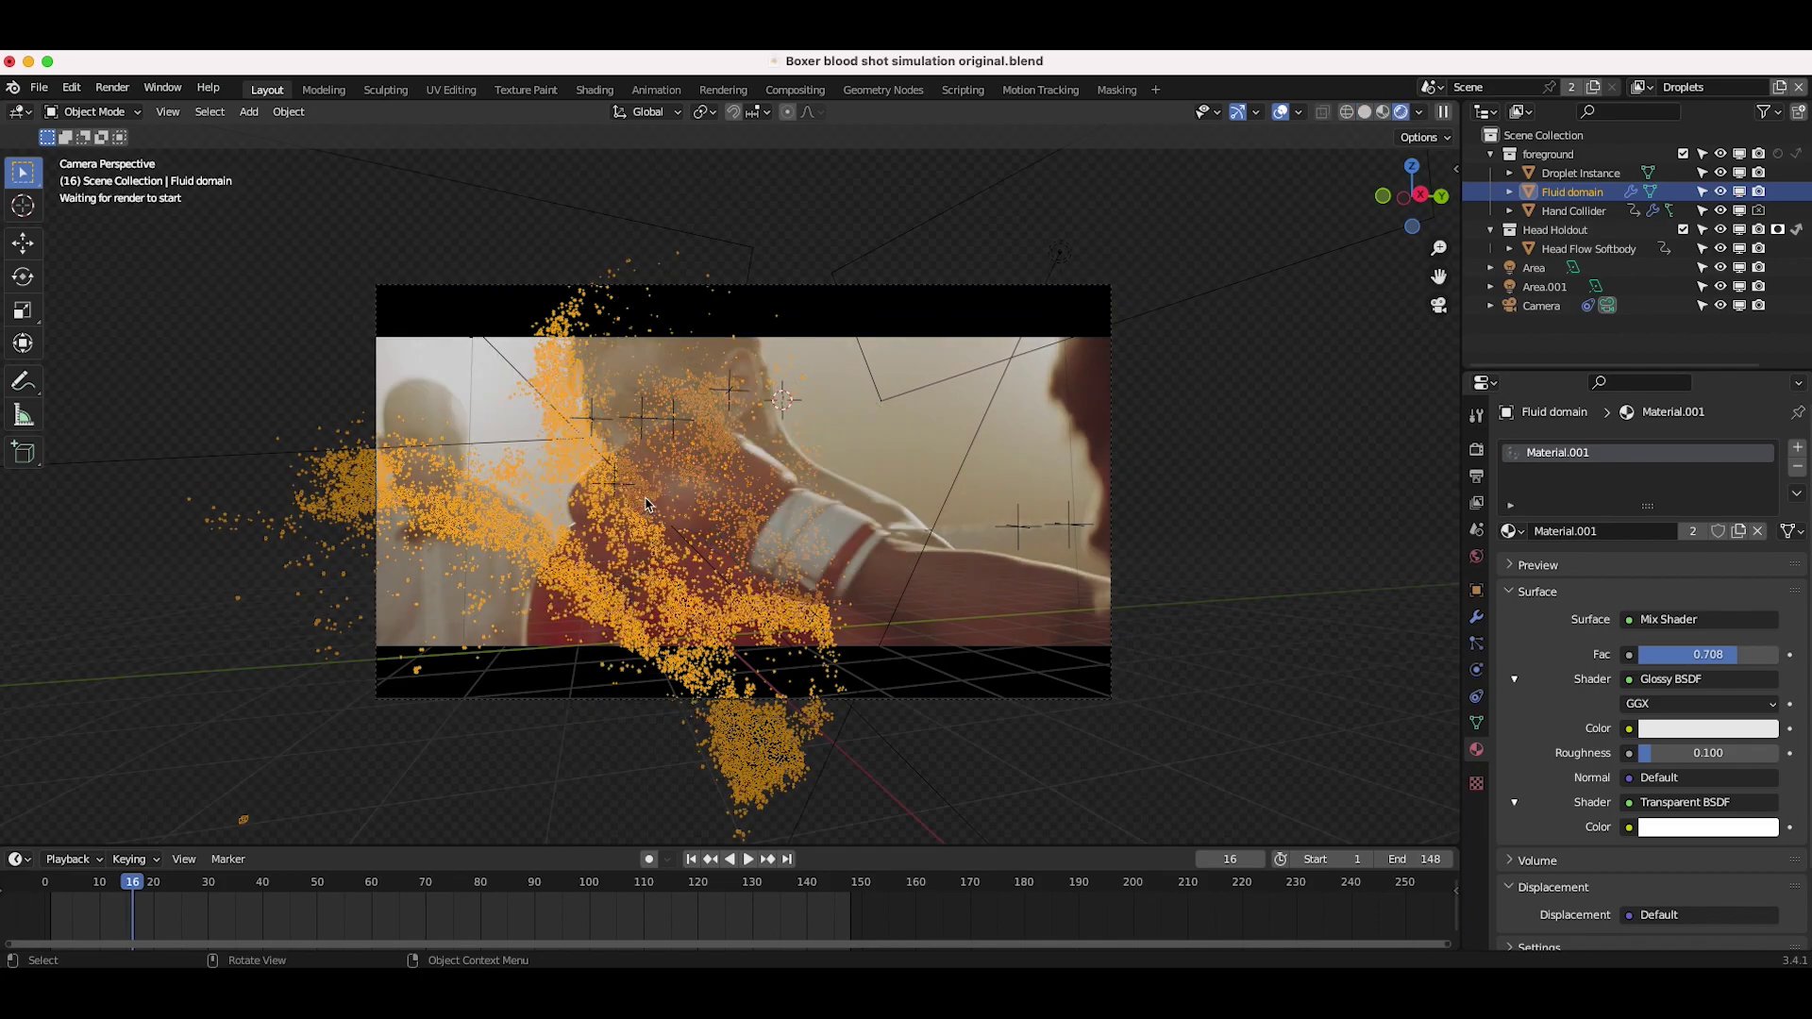
pyautogui.click(1019, 283)
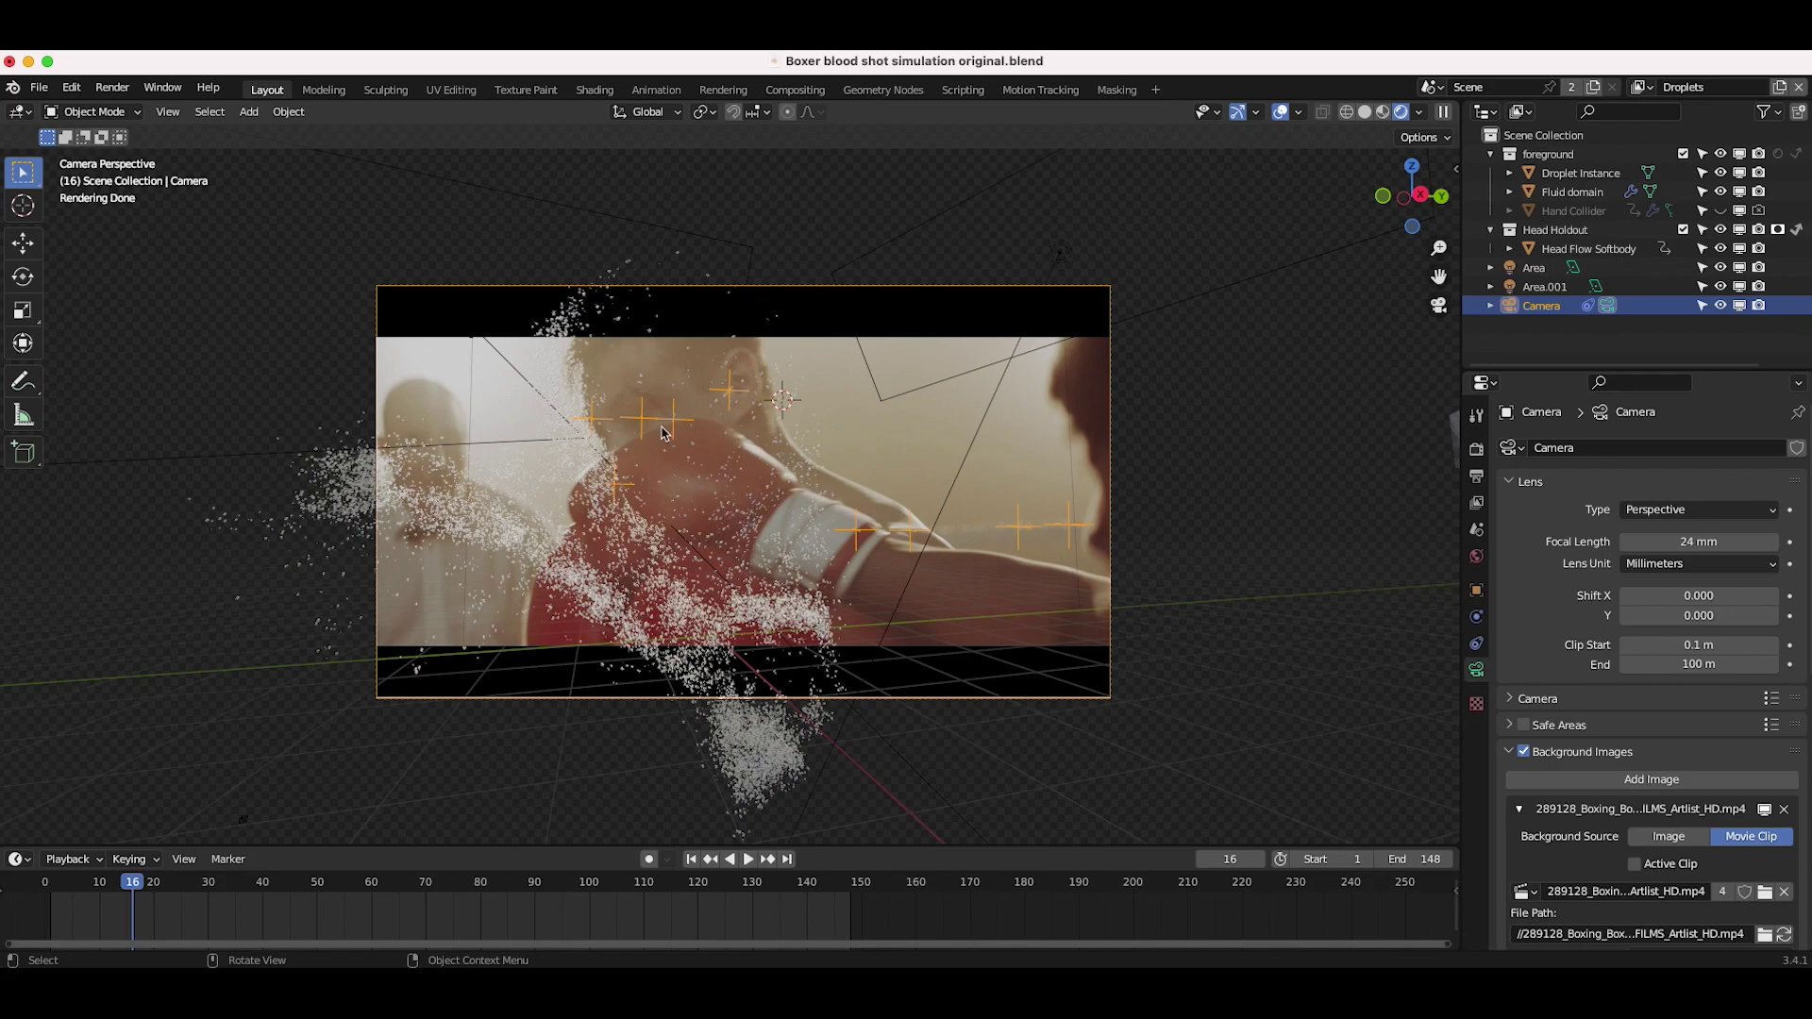
pyautogui.press('z')
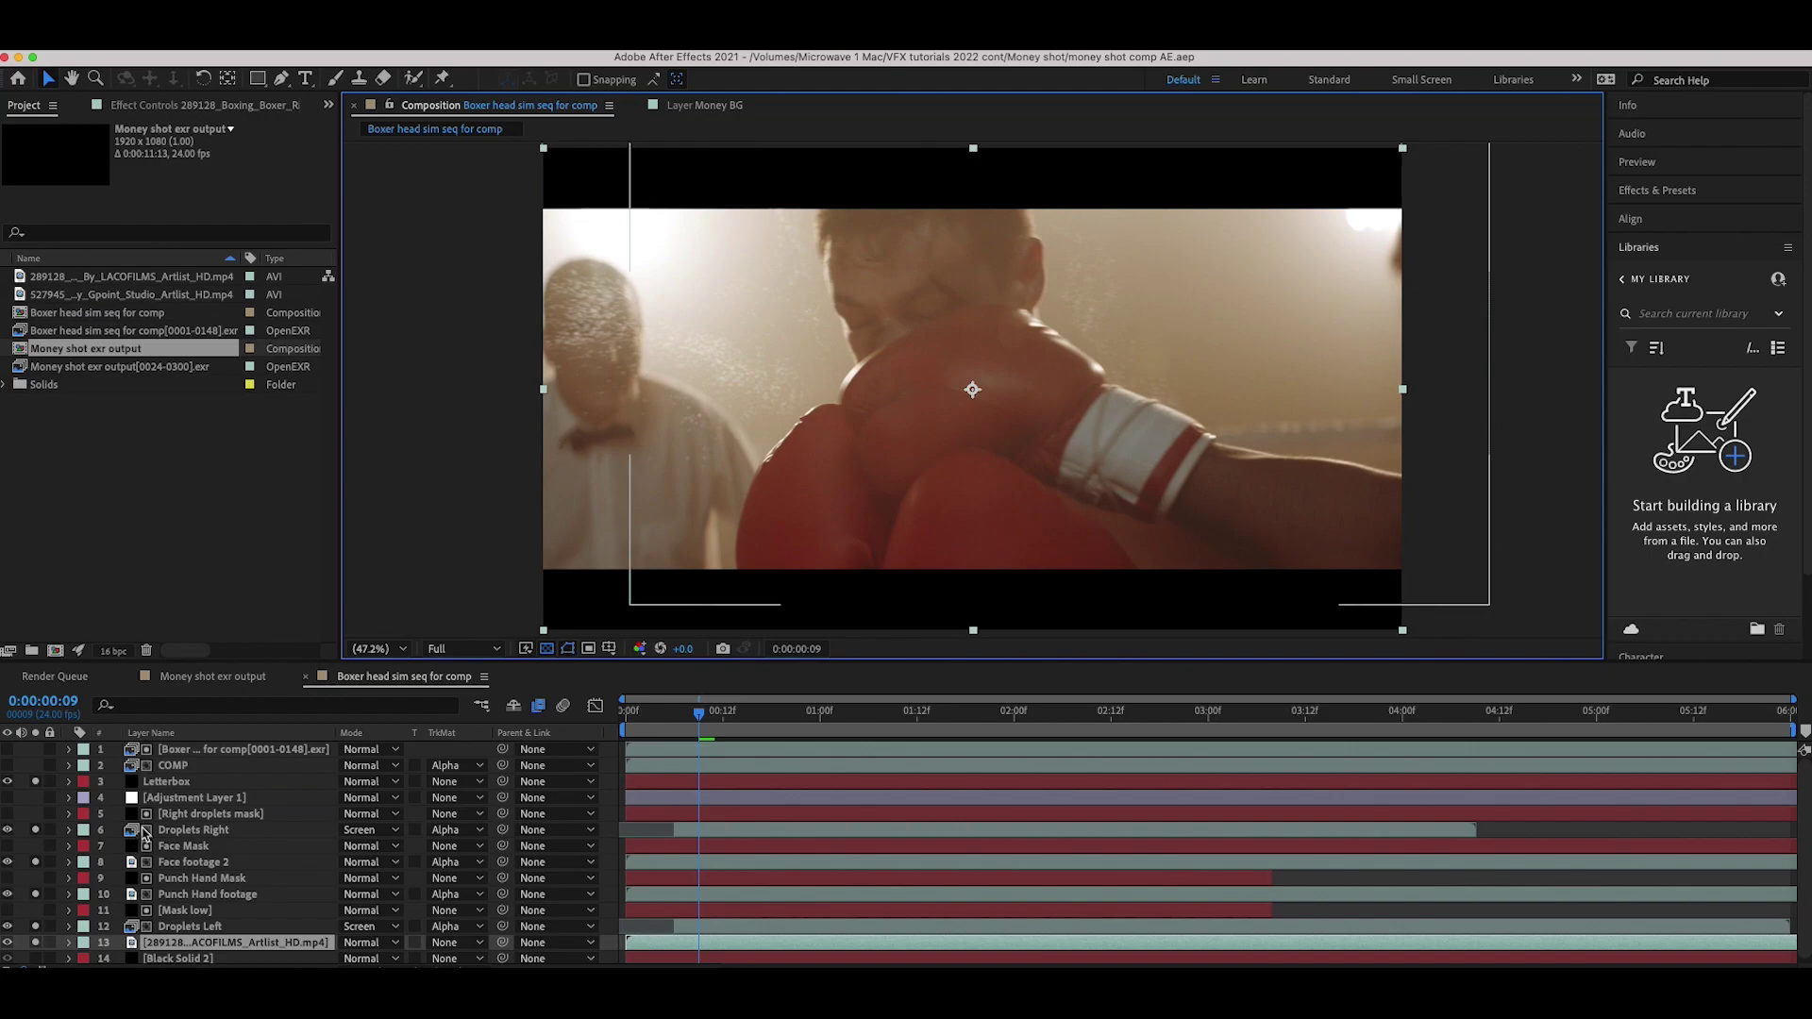
# In After Effects, solo the boxing footage with the Letterbox and Droplets Left layers, and inspect the Mask low shapes.
pyautogui.keyDown('alt'); pyautogui.click(35, 942); pyautogui.keyUp('alt')
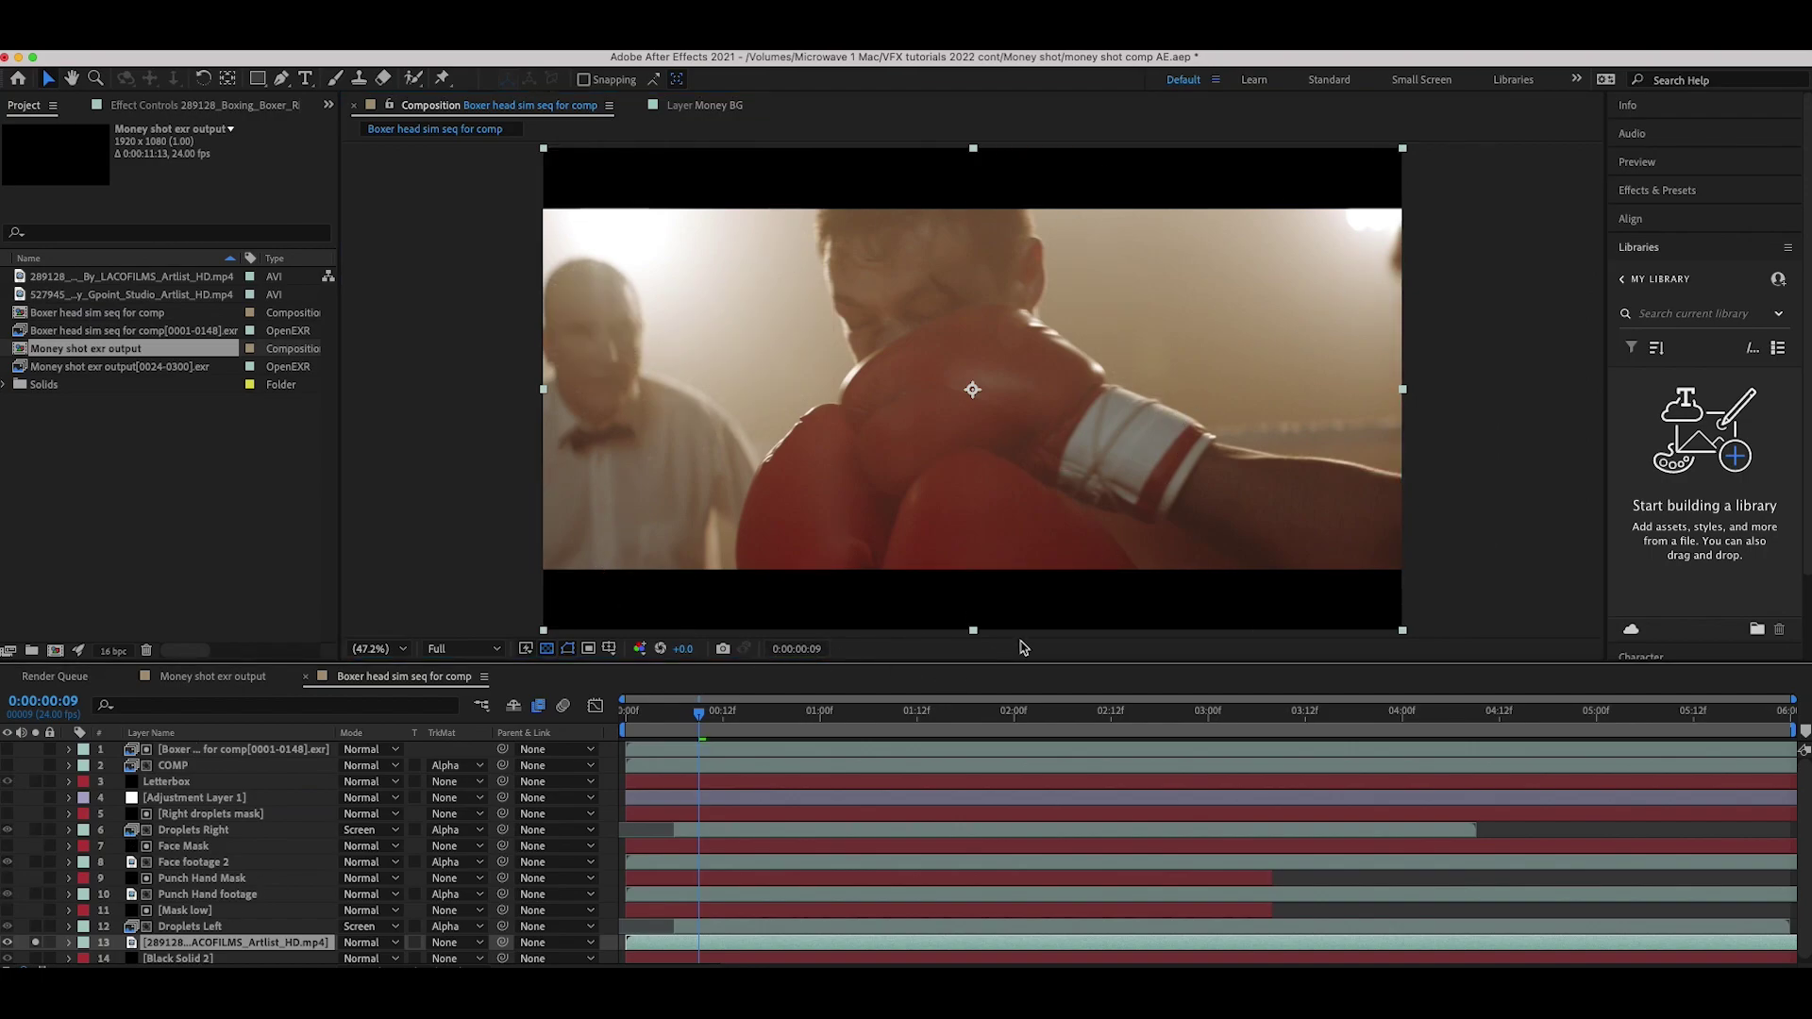
pyautogui.click(38, 928)
pyautogui.click(37, 927)
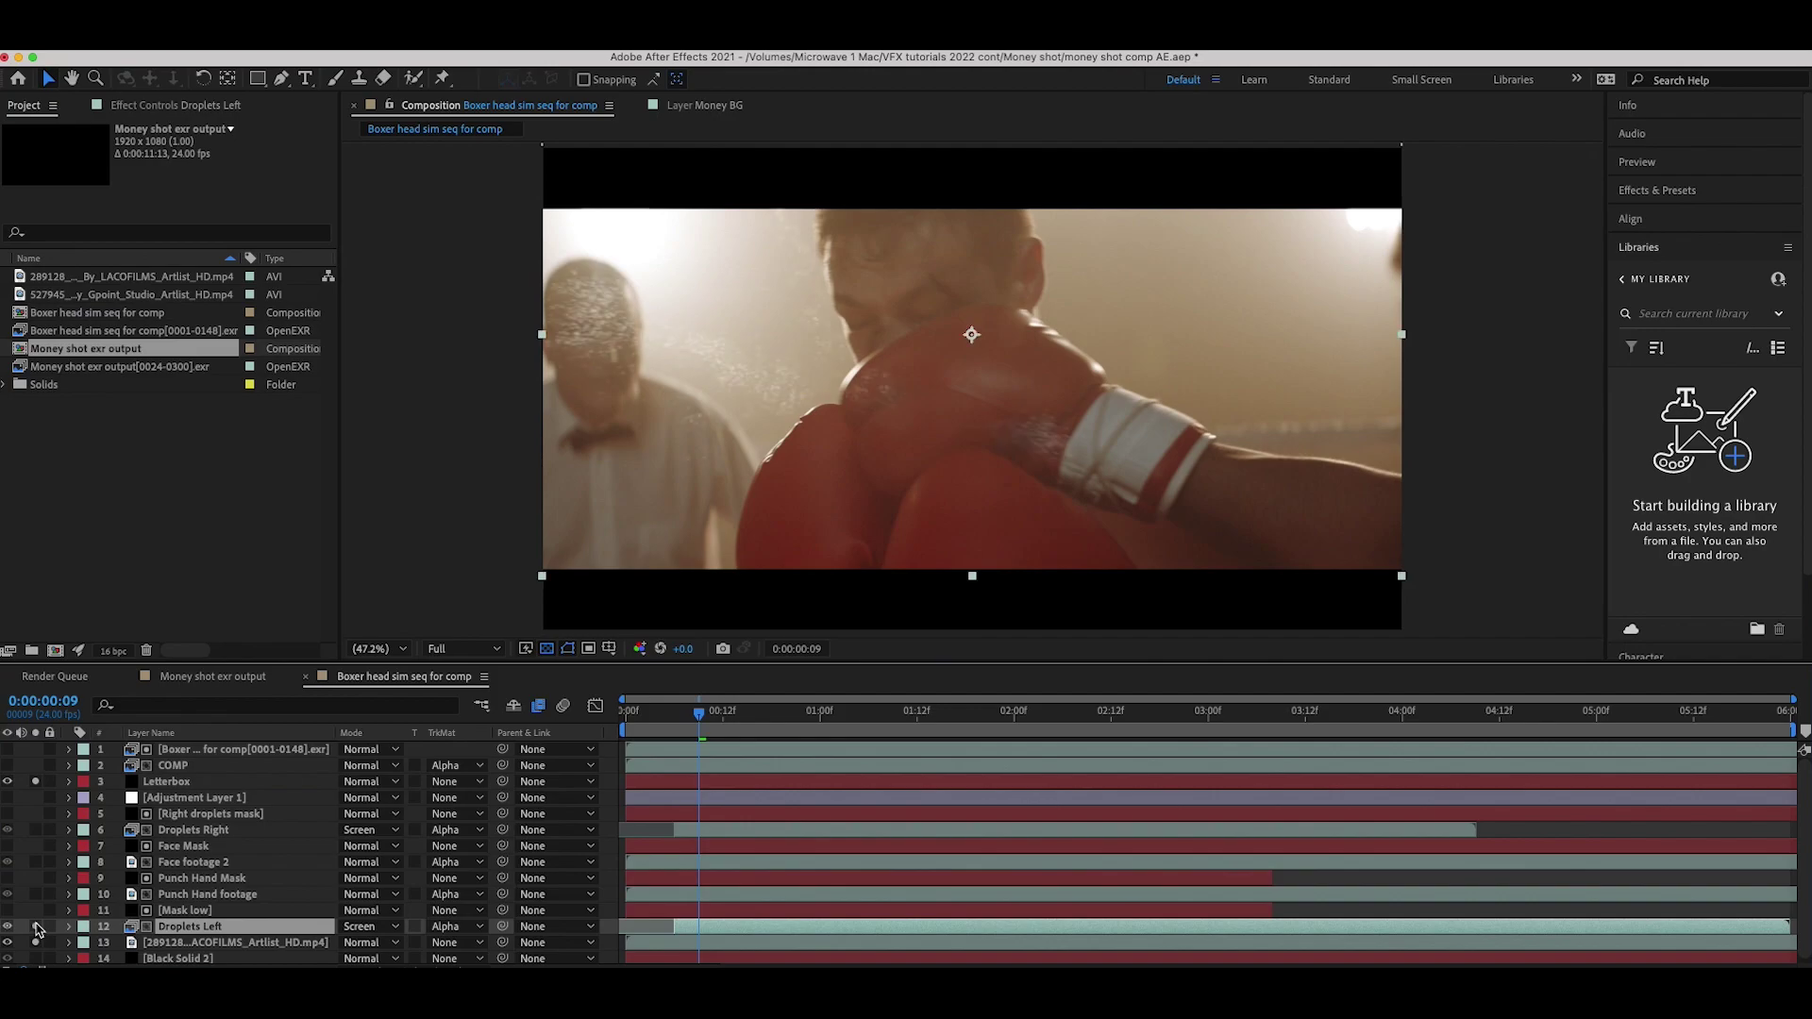
pyautogui.click(194, 911)
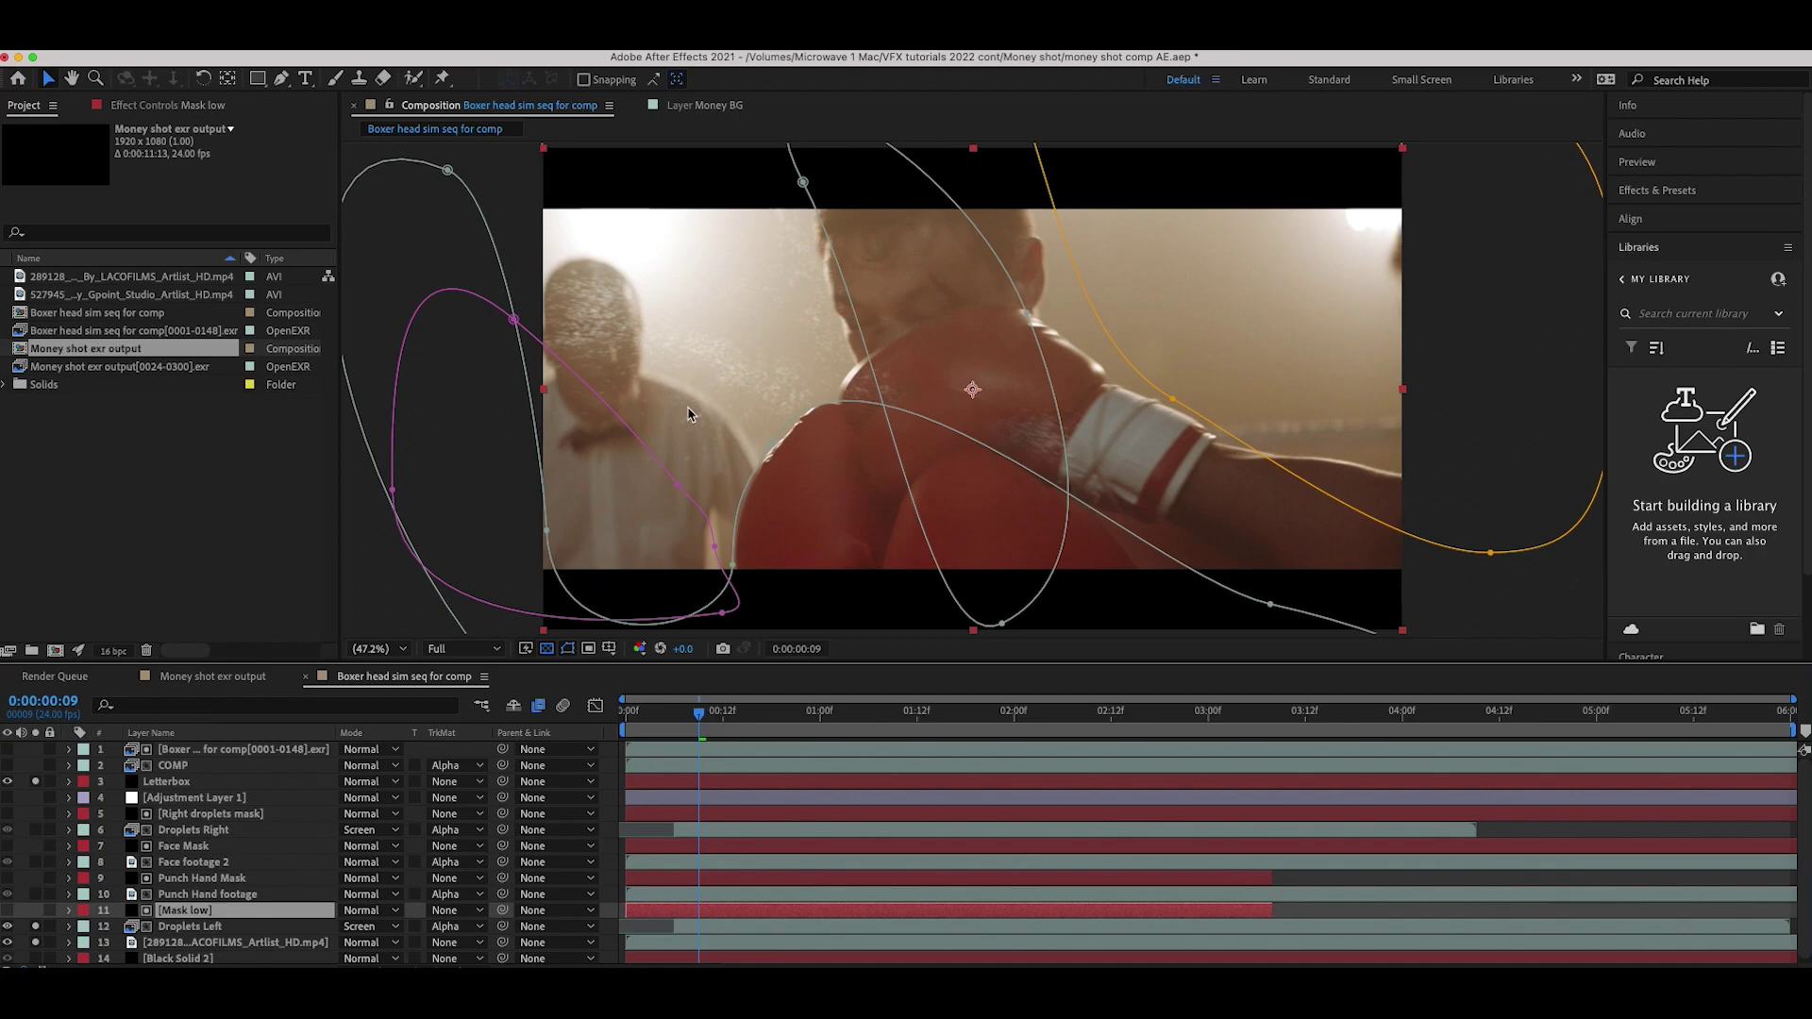
pyautogui.press('super+Down')
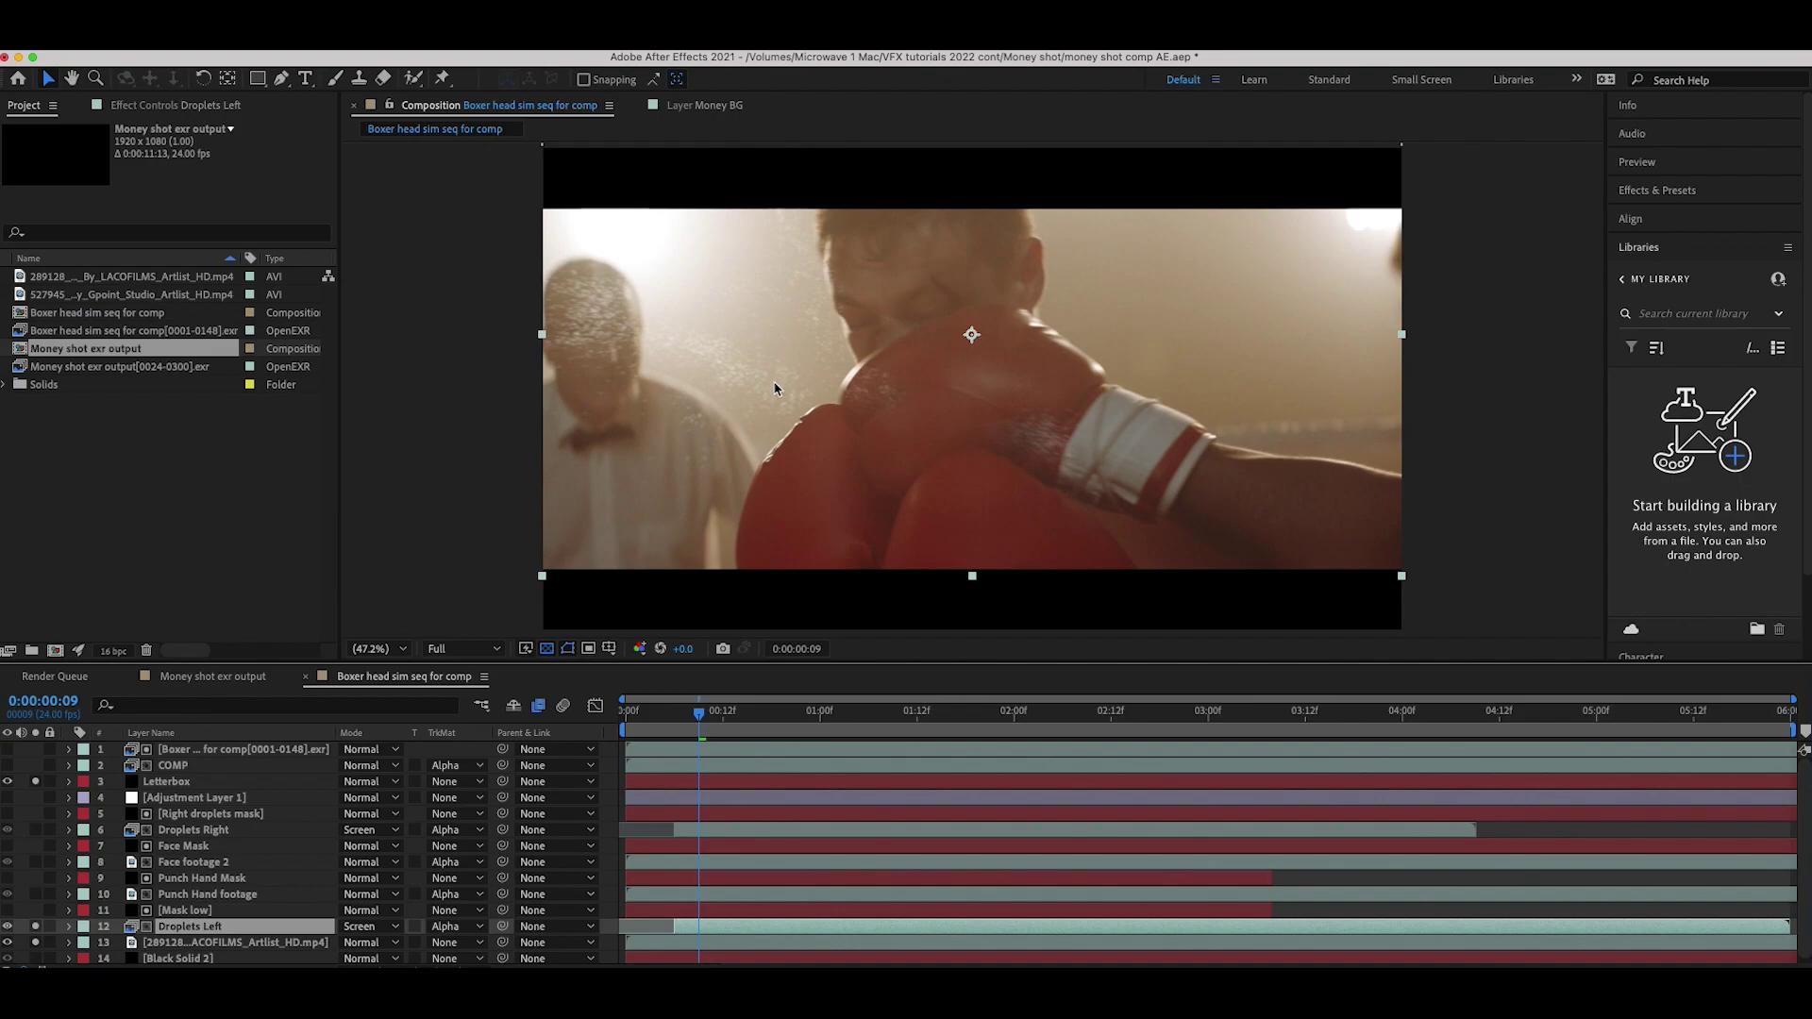
# Bypass Curves, Directional Blur, Lumetri Color and CC Radial Blur on Droplets Left, and fit the composition in an enlarged viewer.
pyautogui.click(142, 106)
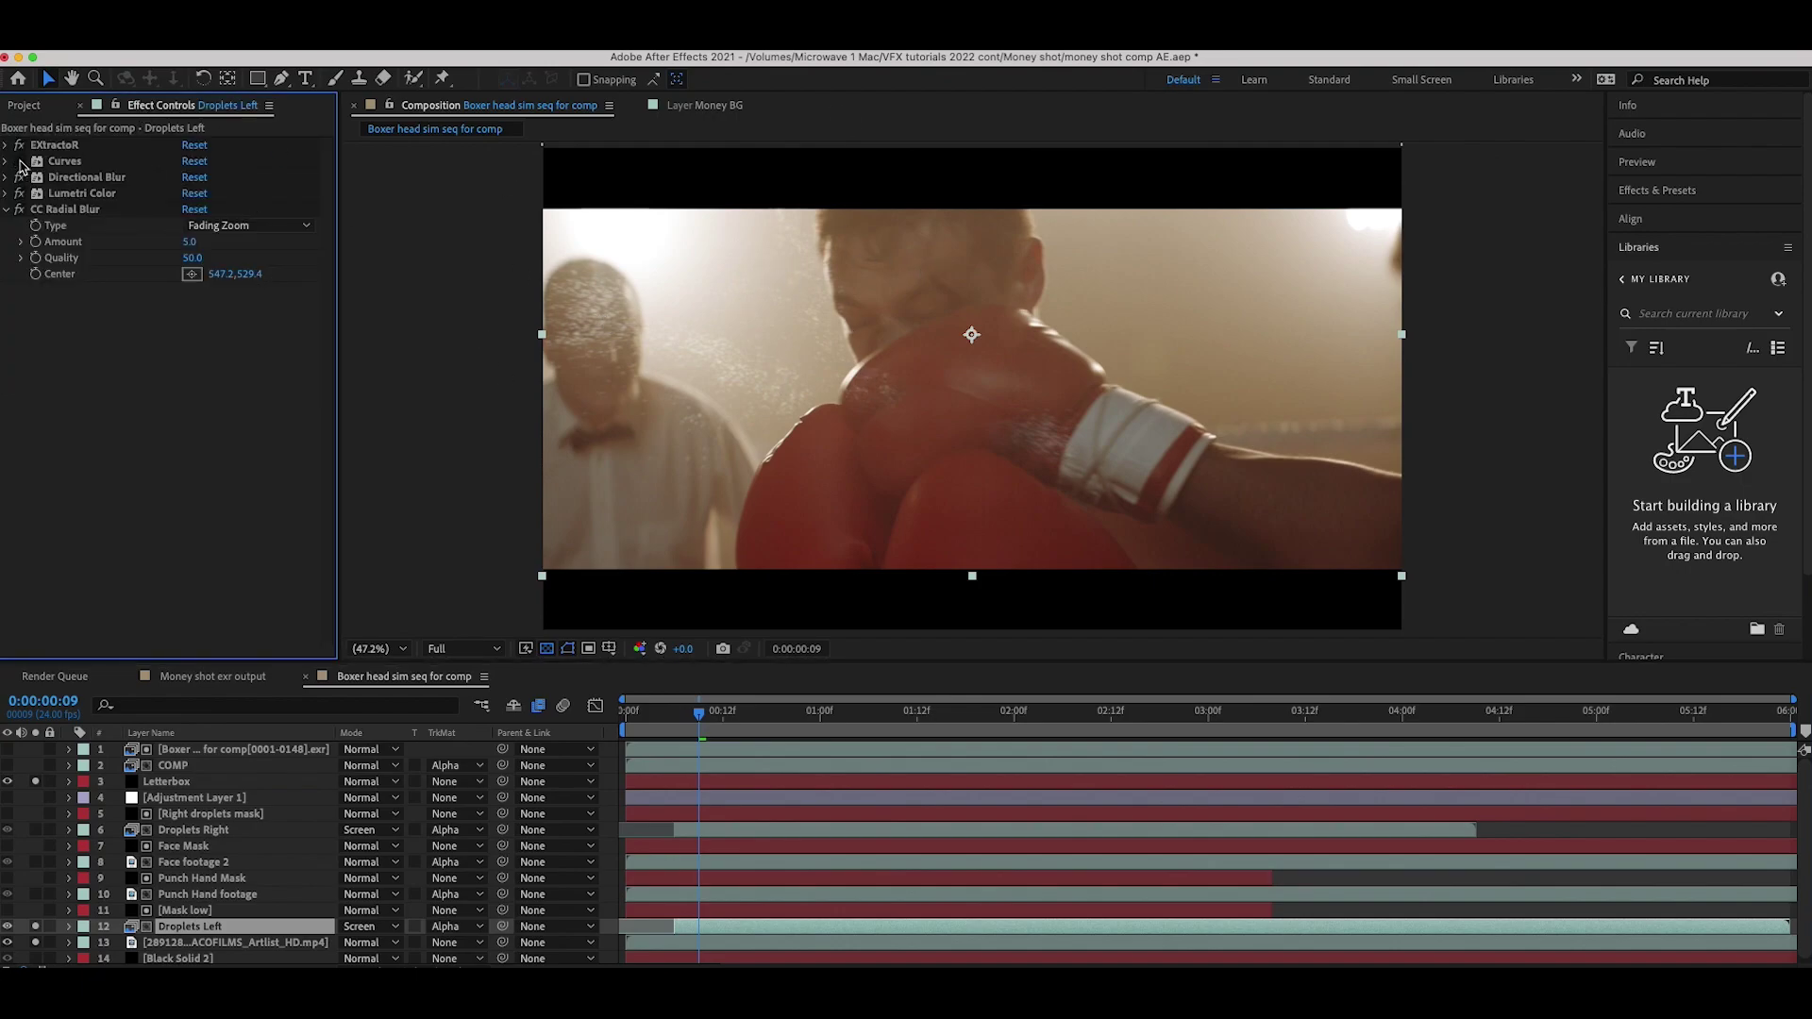
pyautogui.moveTo(21, 162); pyautogui.dragTo(21, 205)
pyautogui.moveTo(349, 663); pyautogui.dragTo(349, 840)
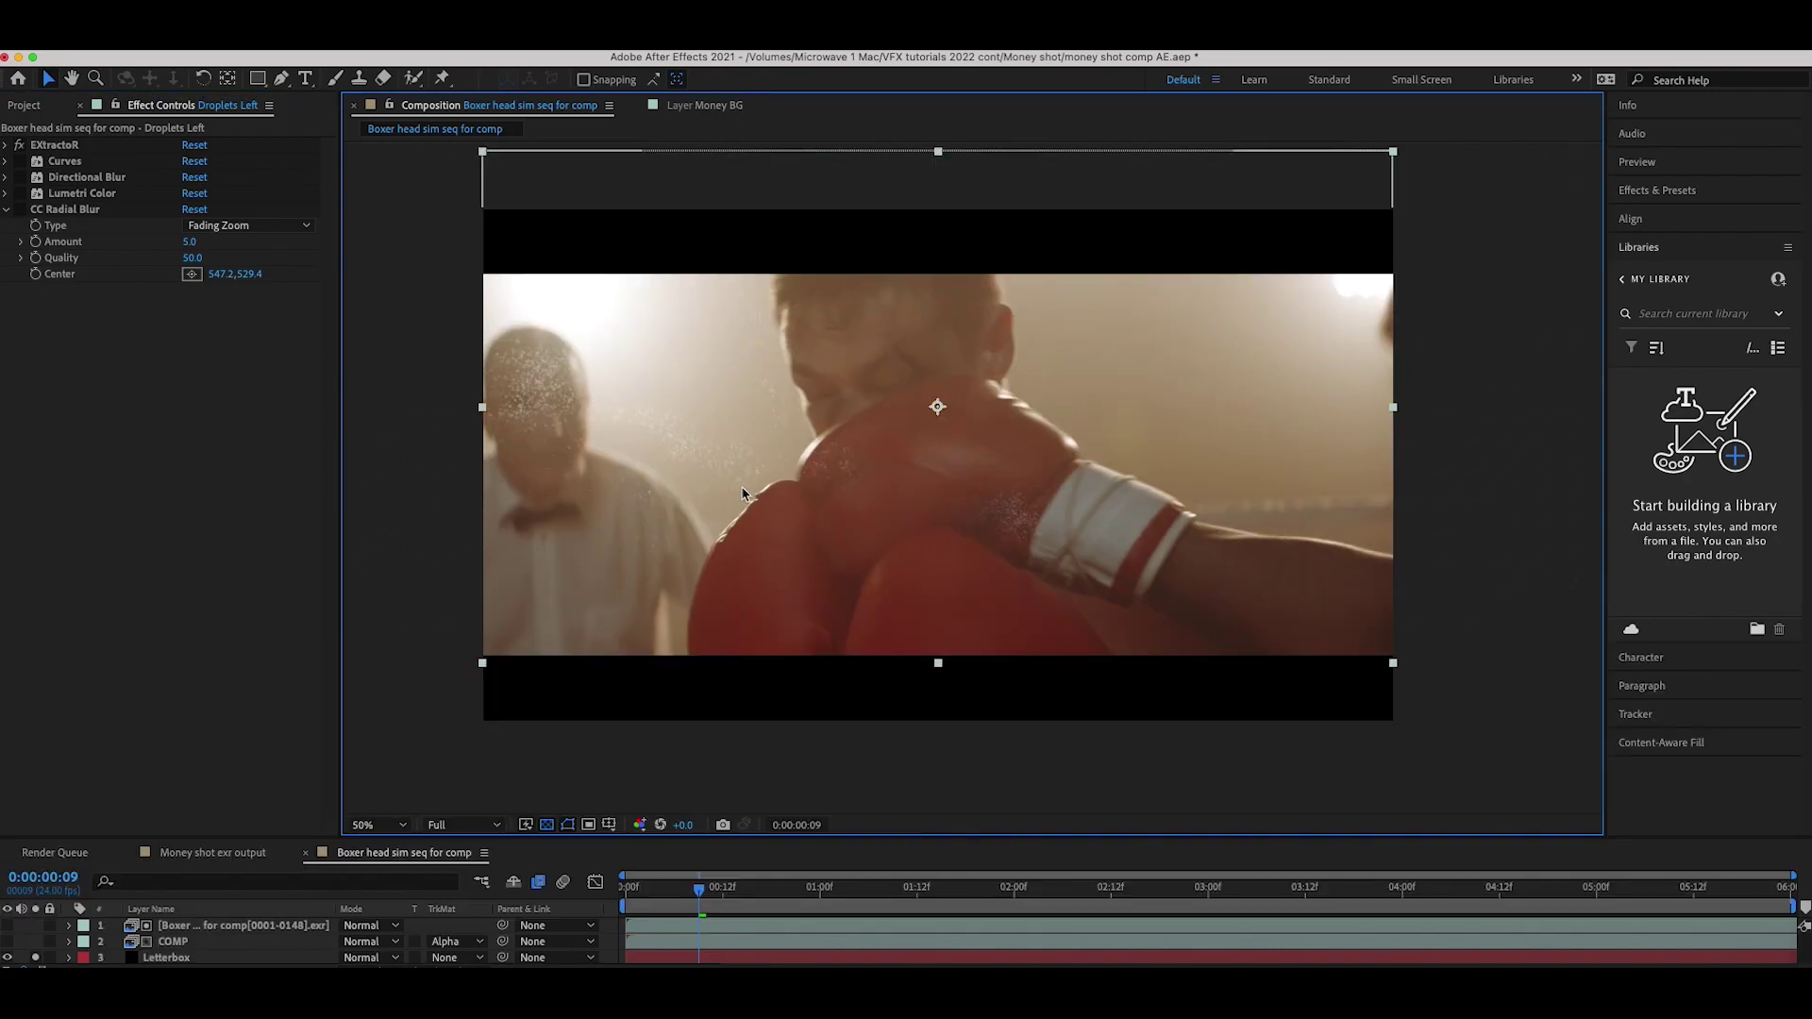
pyautogui.click(378, 824)
pyautogui.click(378, 511)
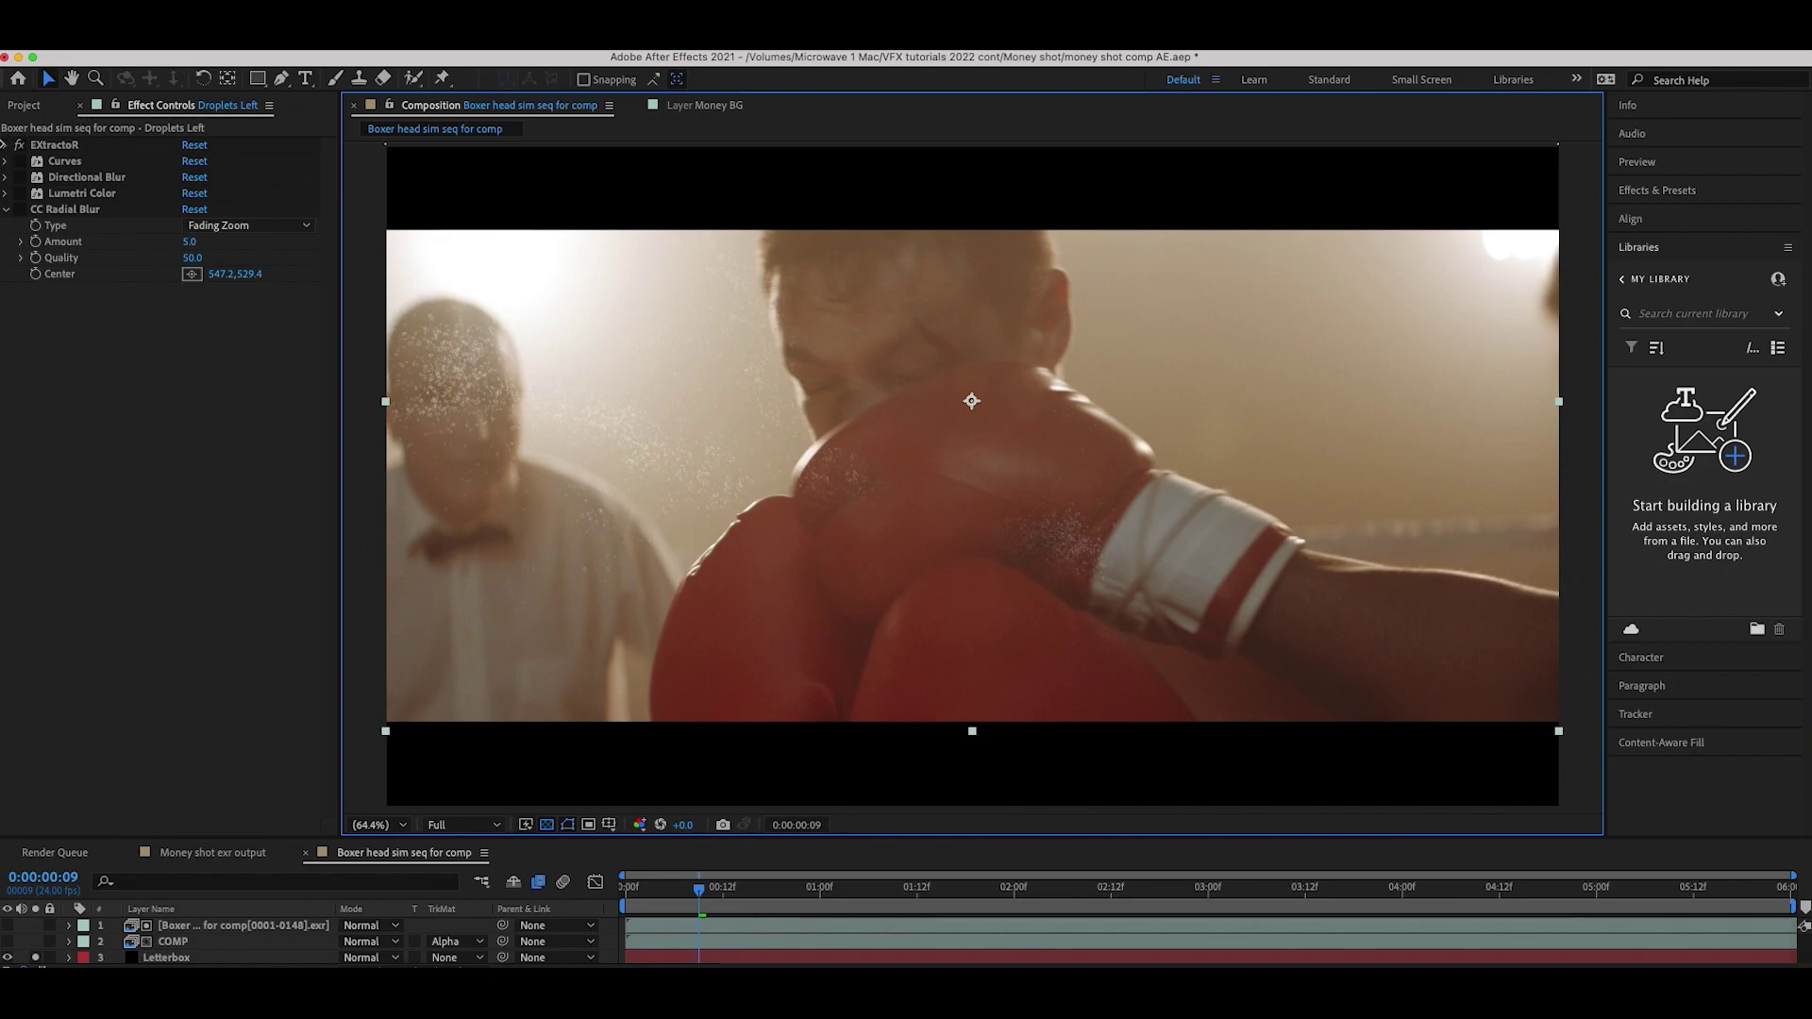
# Re-enable the Curves, Directional Blur and Lumetri Color effects on Droplets Left, and compare the droplets with CC Radial Blur off and on.
pyautogui.click(21, 164)
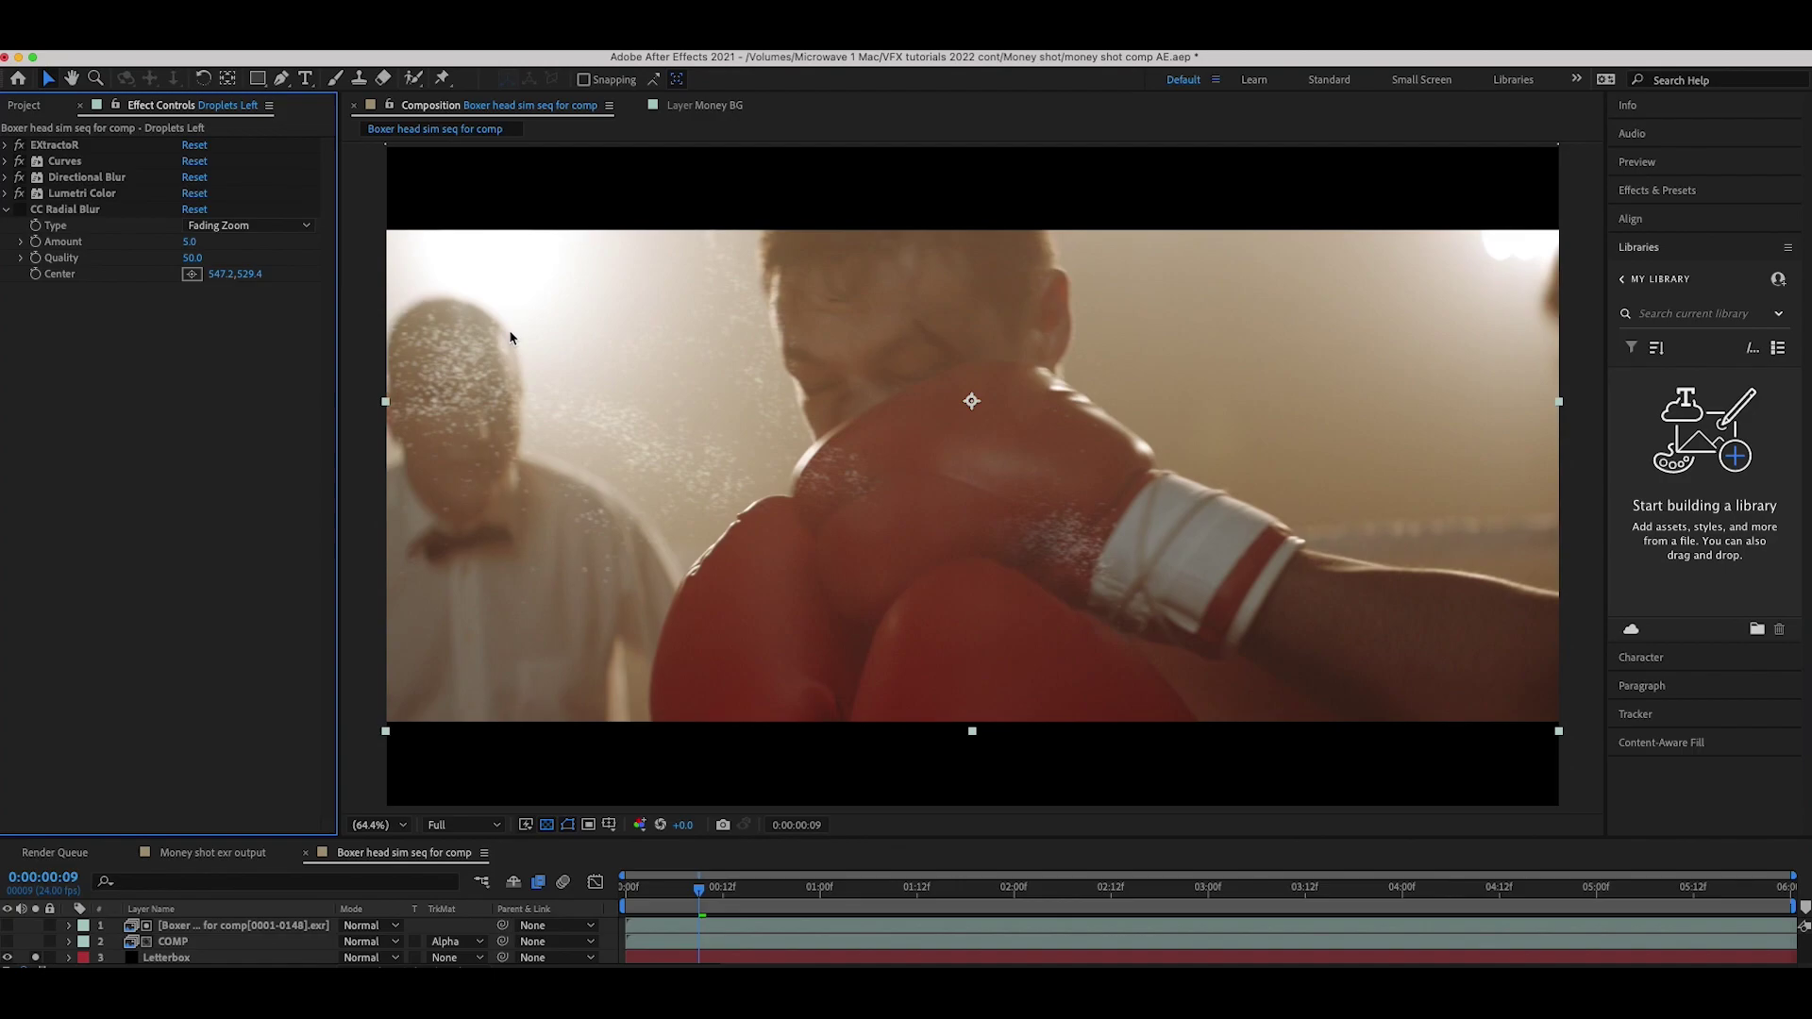
pyautogui.click(19, 211)
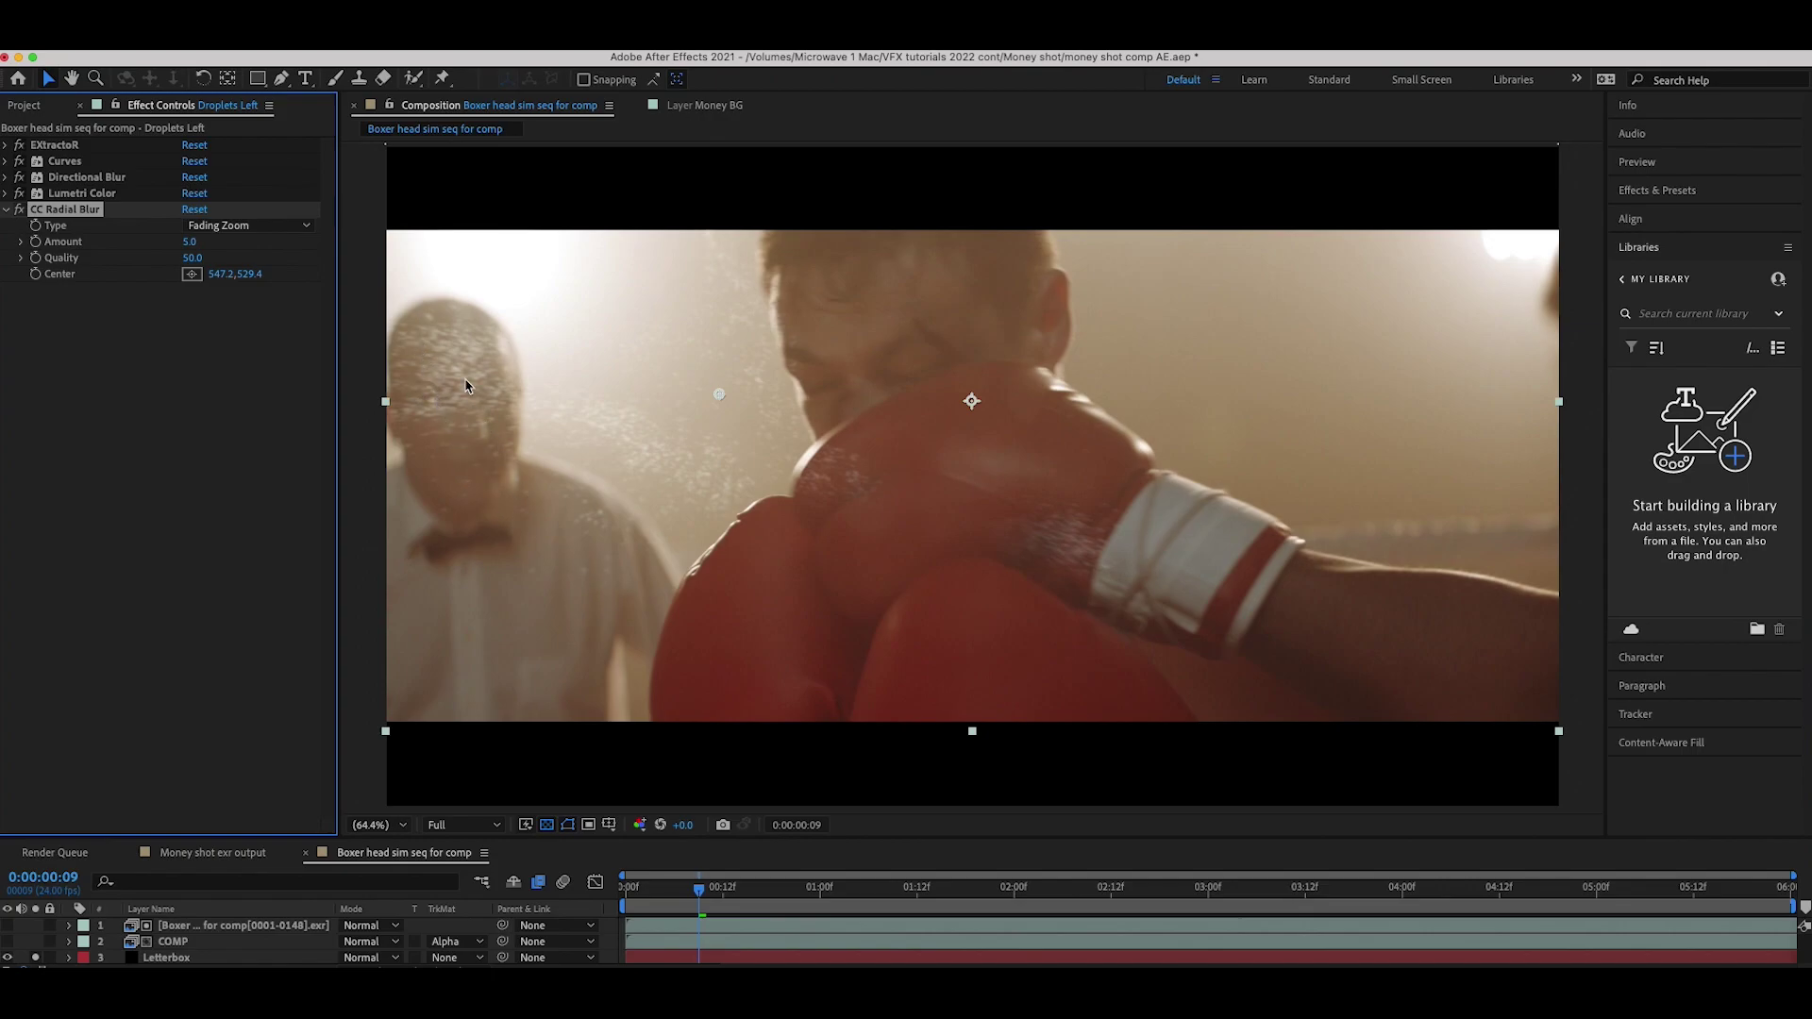
pyautogui.click(19, 209)
pyautogui.click(19, 209)
pyautogui.click(64, 161)
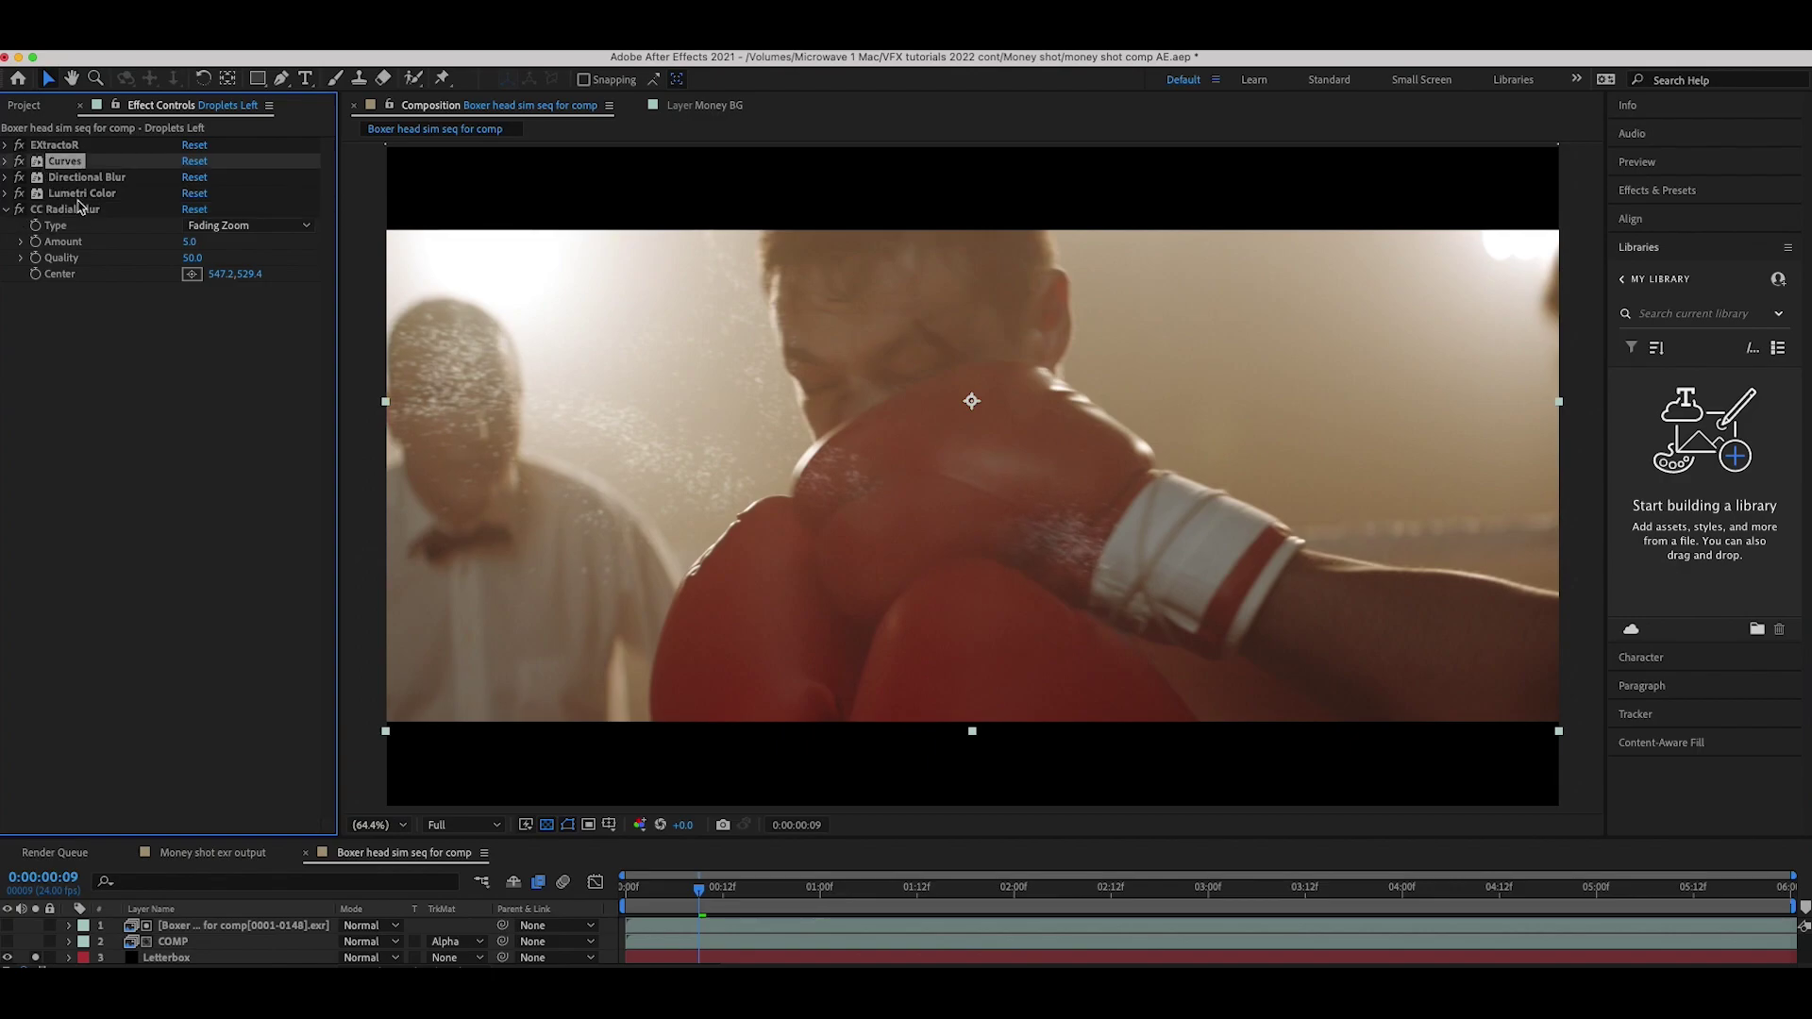
# Add the Punch Hand footage, Face footage 2 and Droplets Right layers to the soloed layers.
pyautogui.moveTo(232, 836); pyautogui.dragTo(231, 649)
pyautogui.click(208, 880)
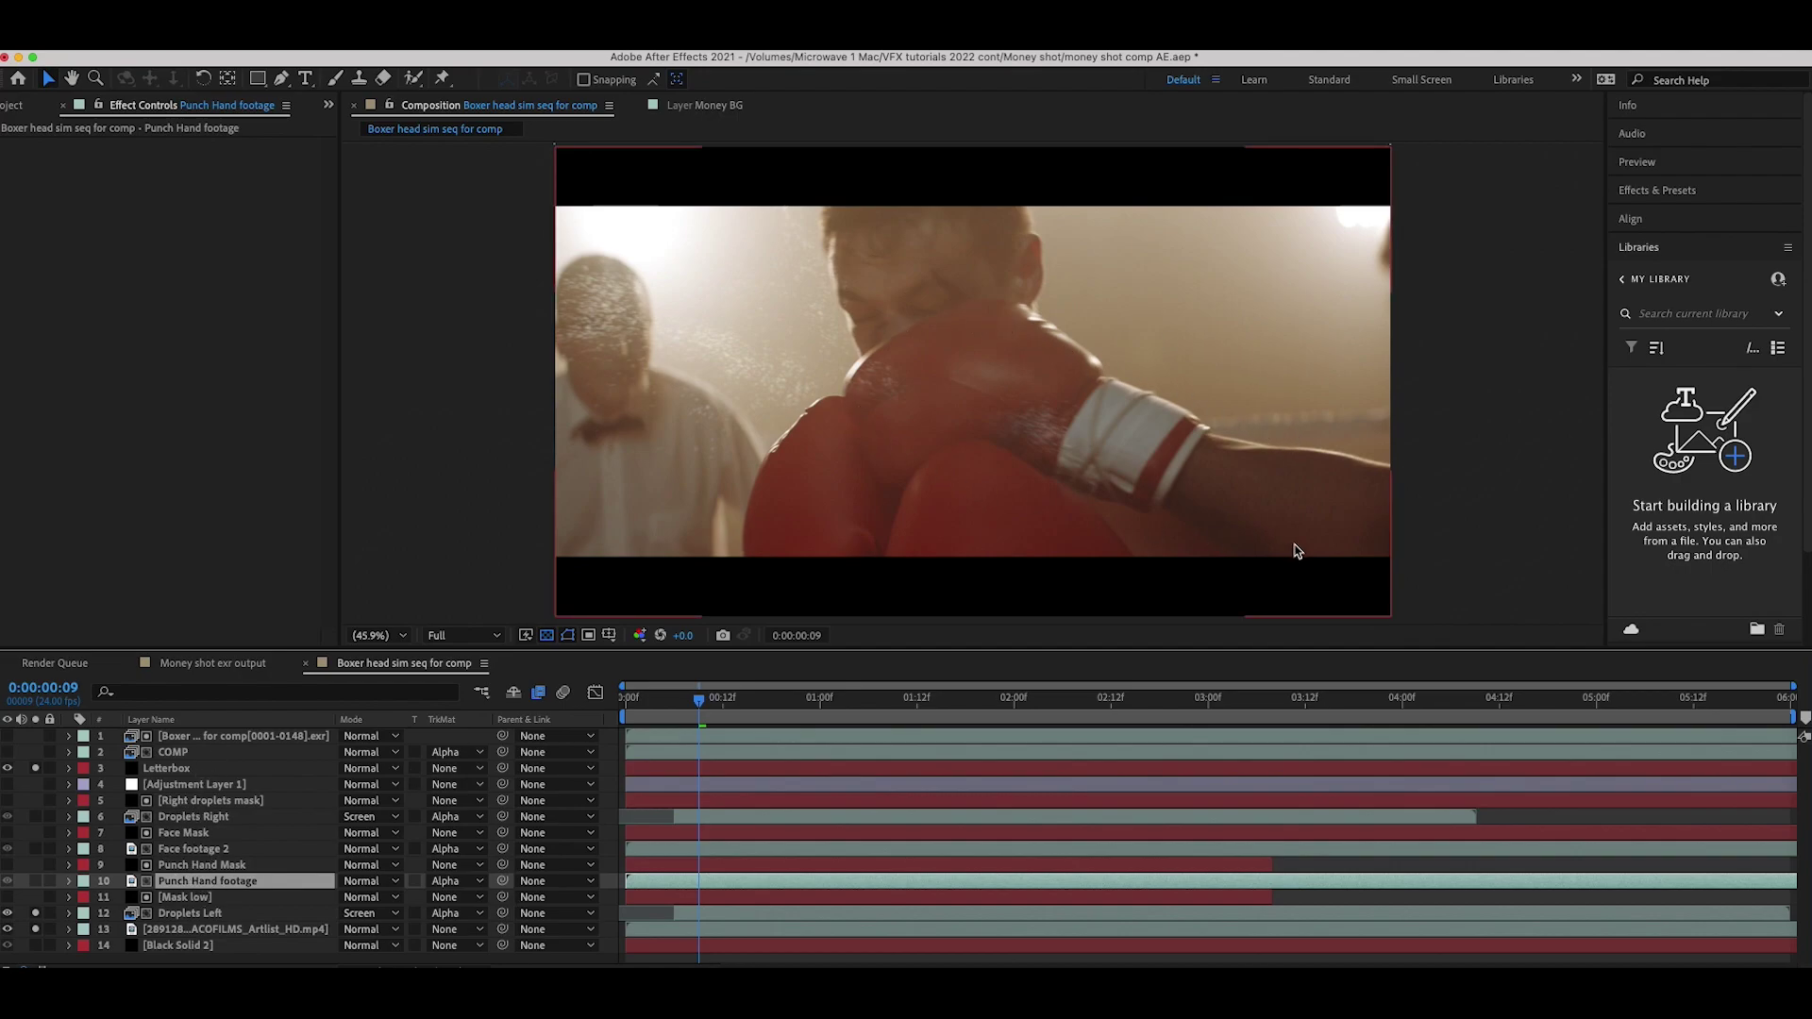
pyautogui.click(35, 855)
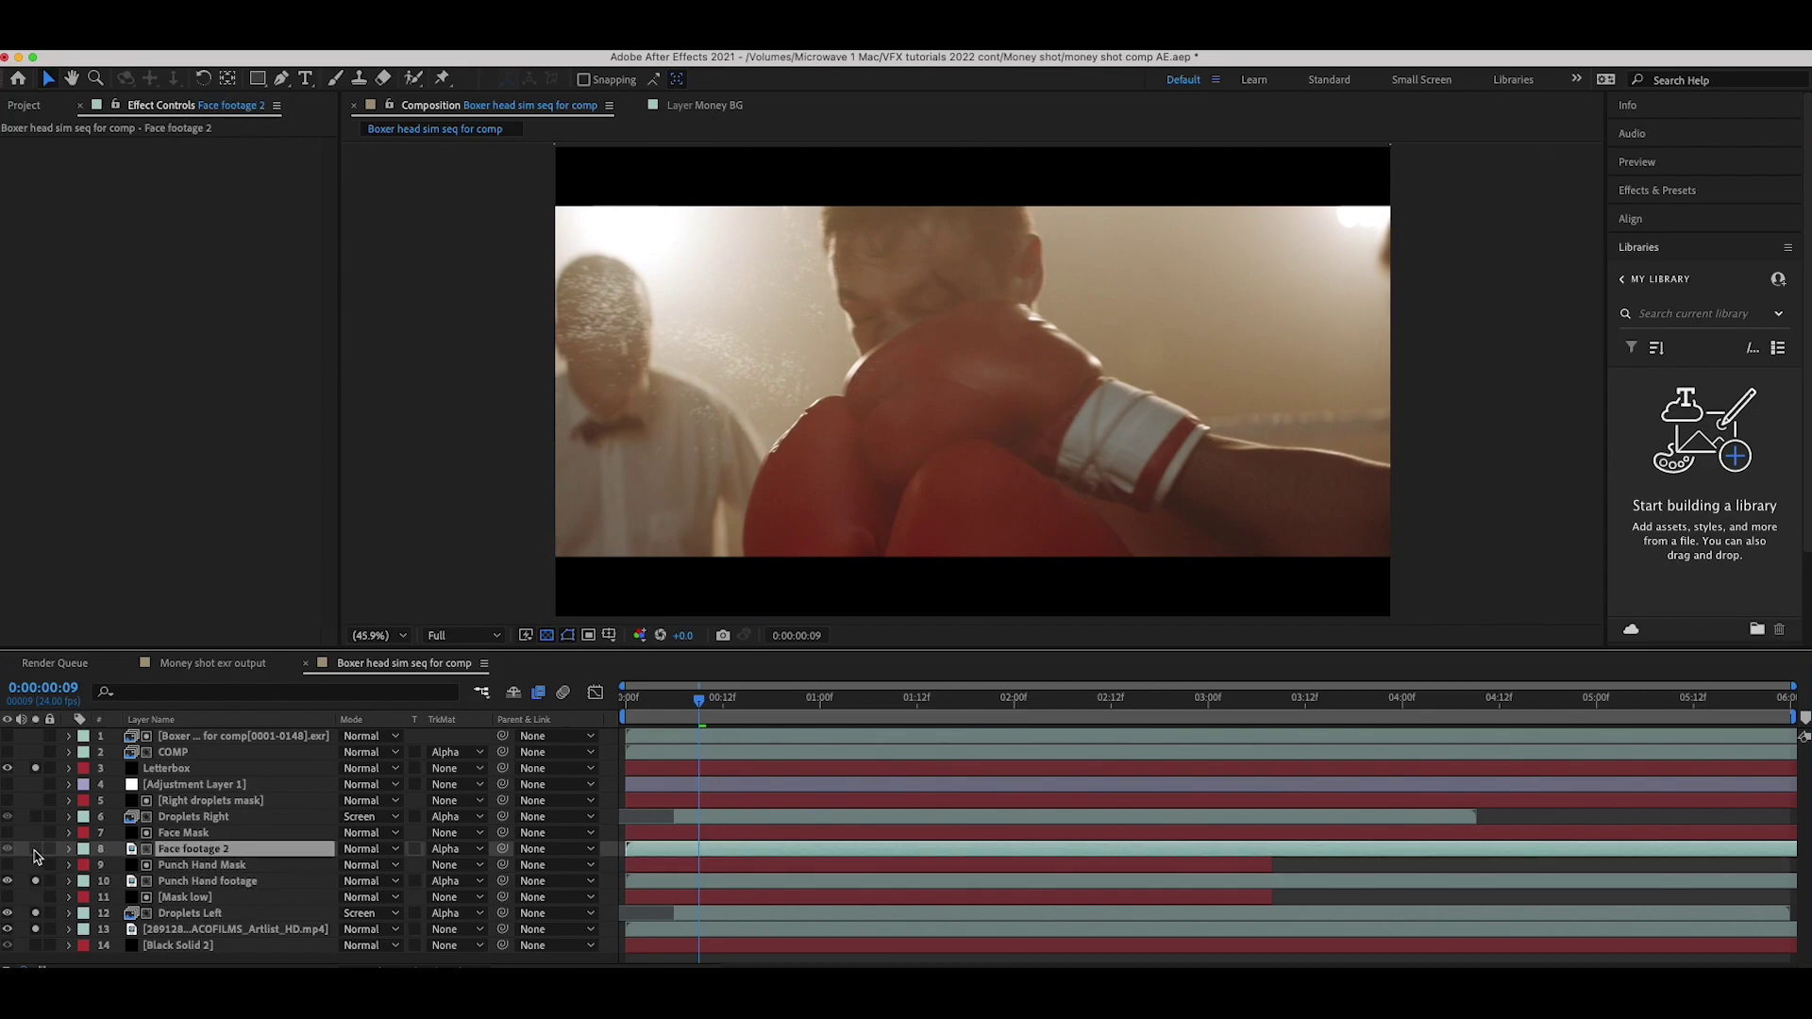
pyautogui.press('super+Up')
pyautogui.press('super+Up')
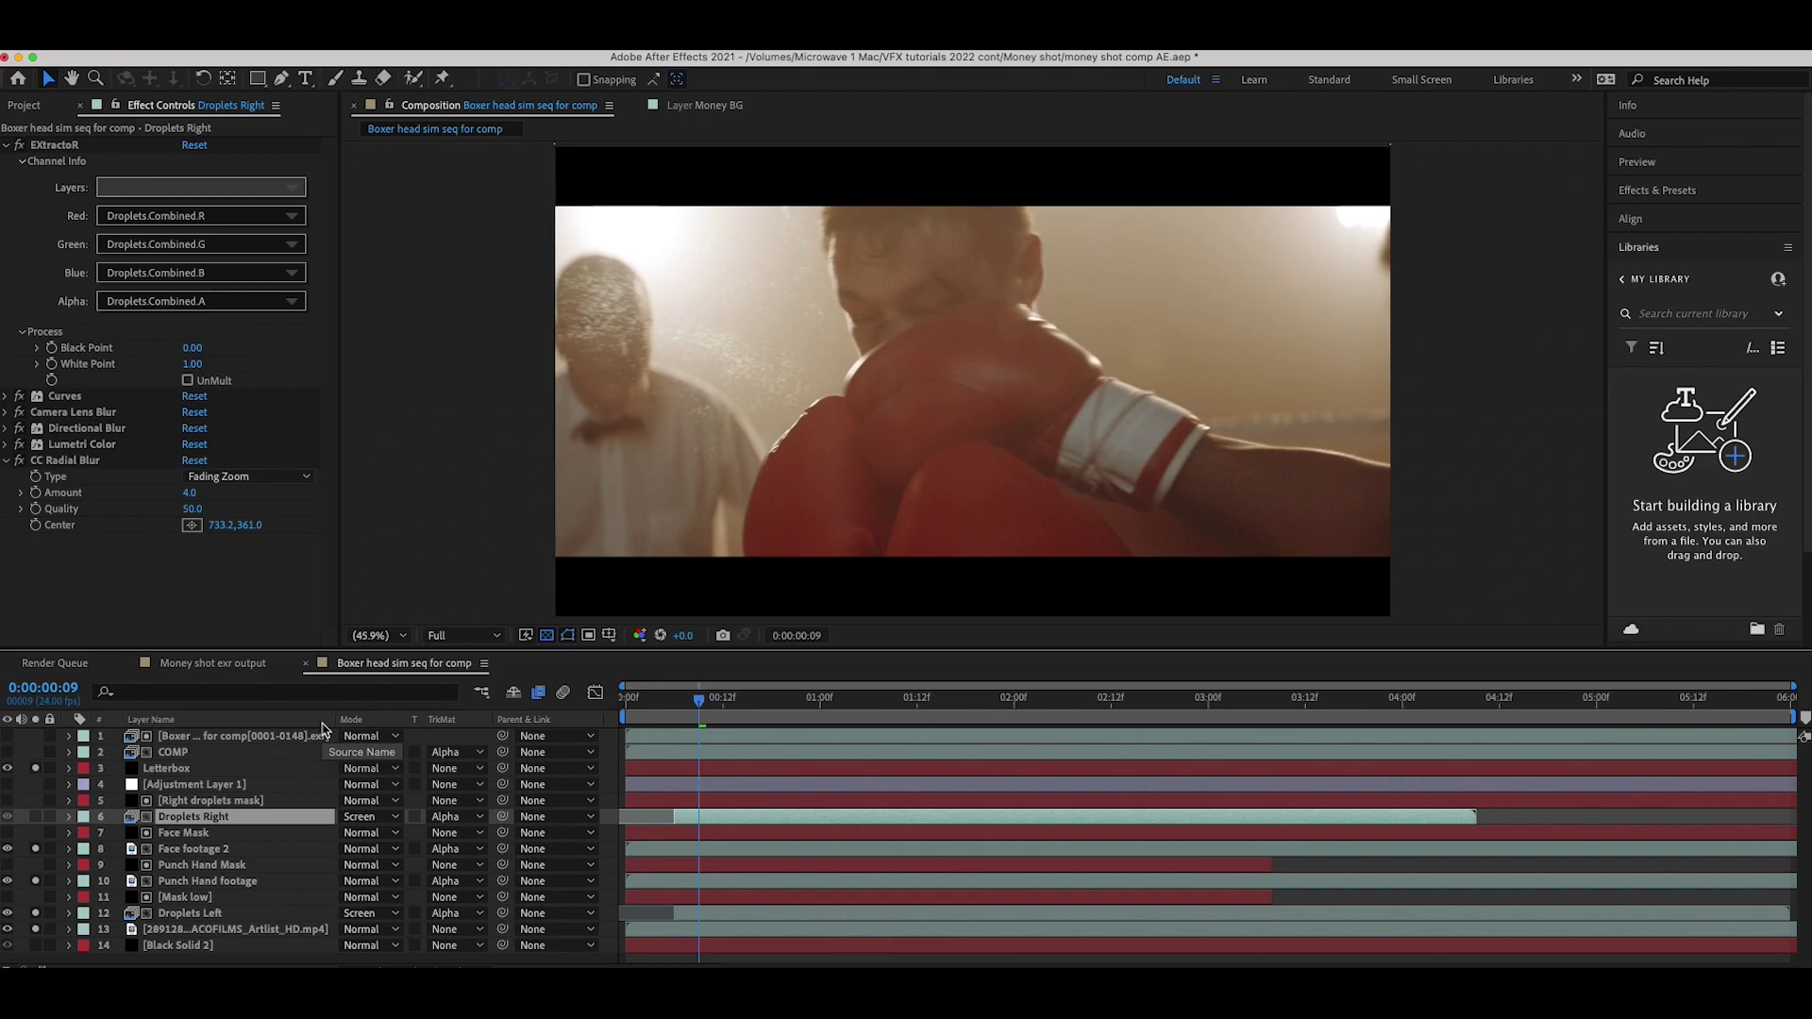
pyautogui.click(36, 818)
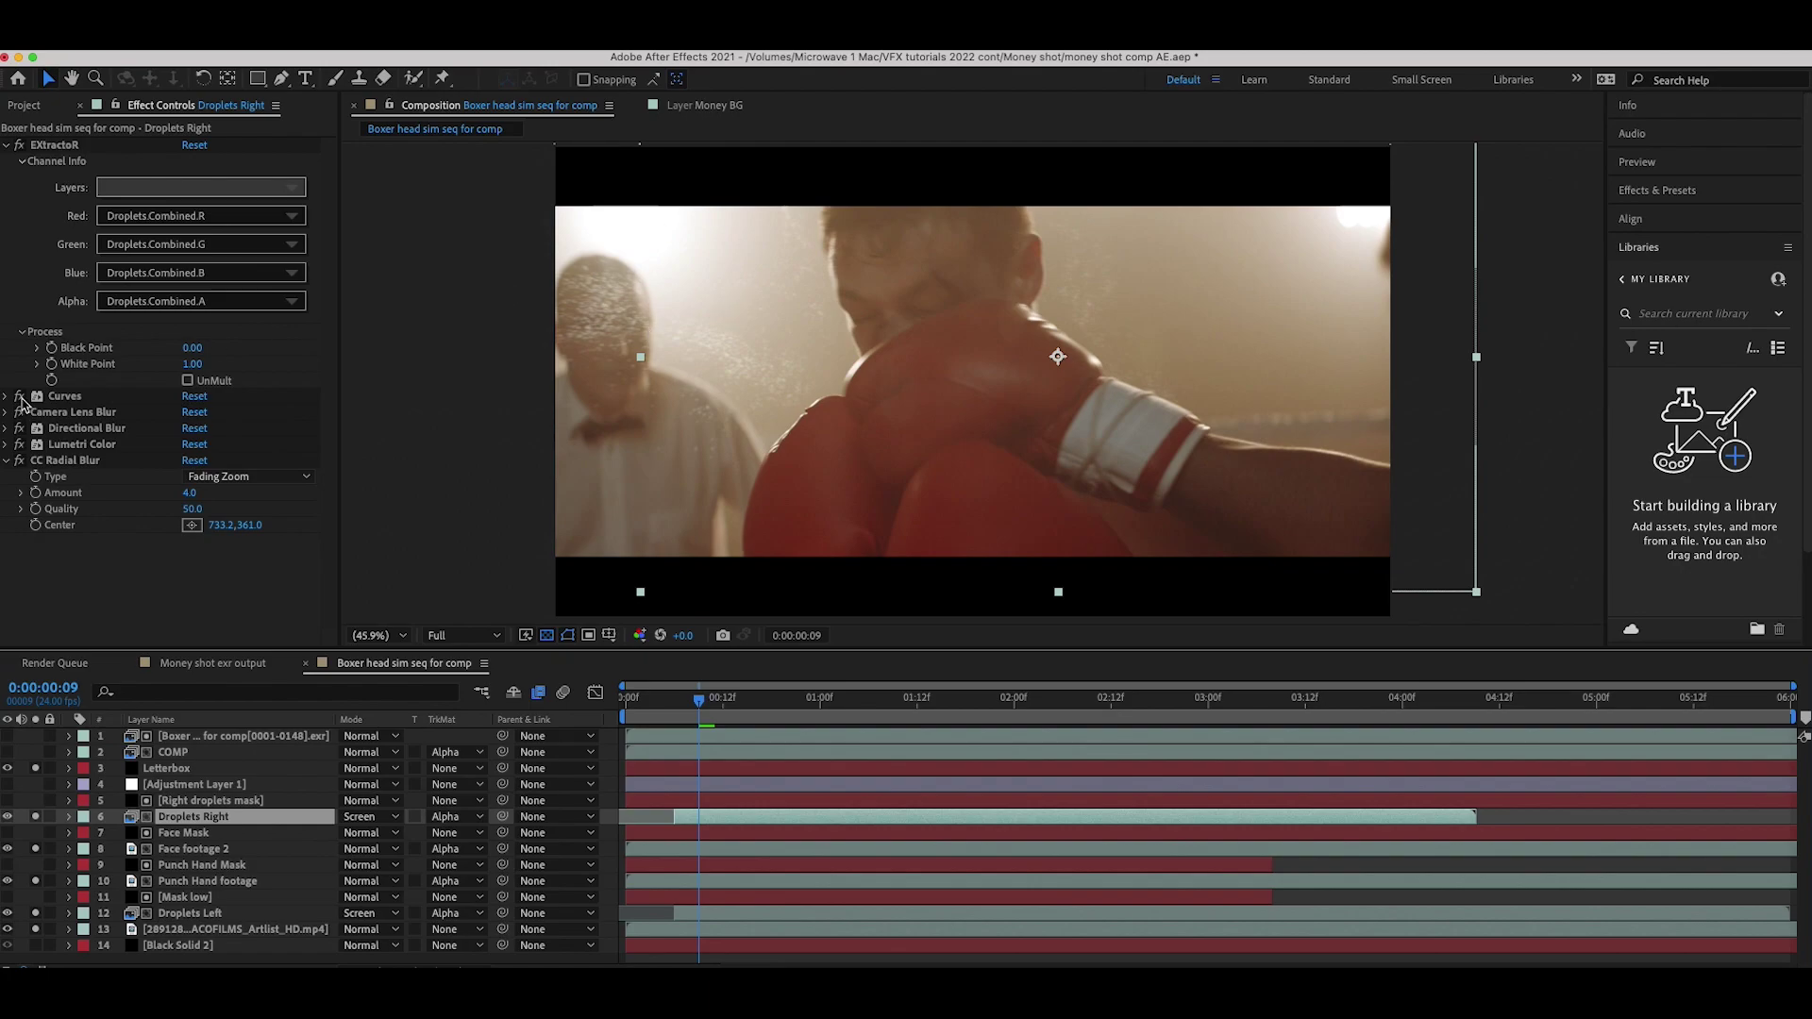
# Compare Droplets Right with its Curves, Camera Lens Blur, Directional Blur, Lumetri Color and CC Radial Blur effects bypassed and re-enabled.
pyautogui.press('`')
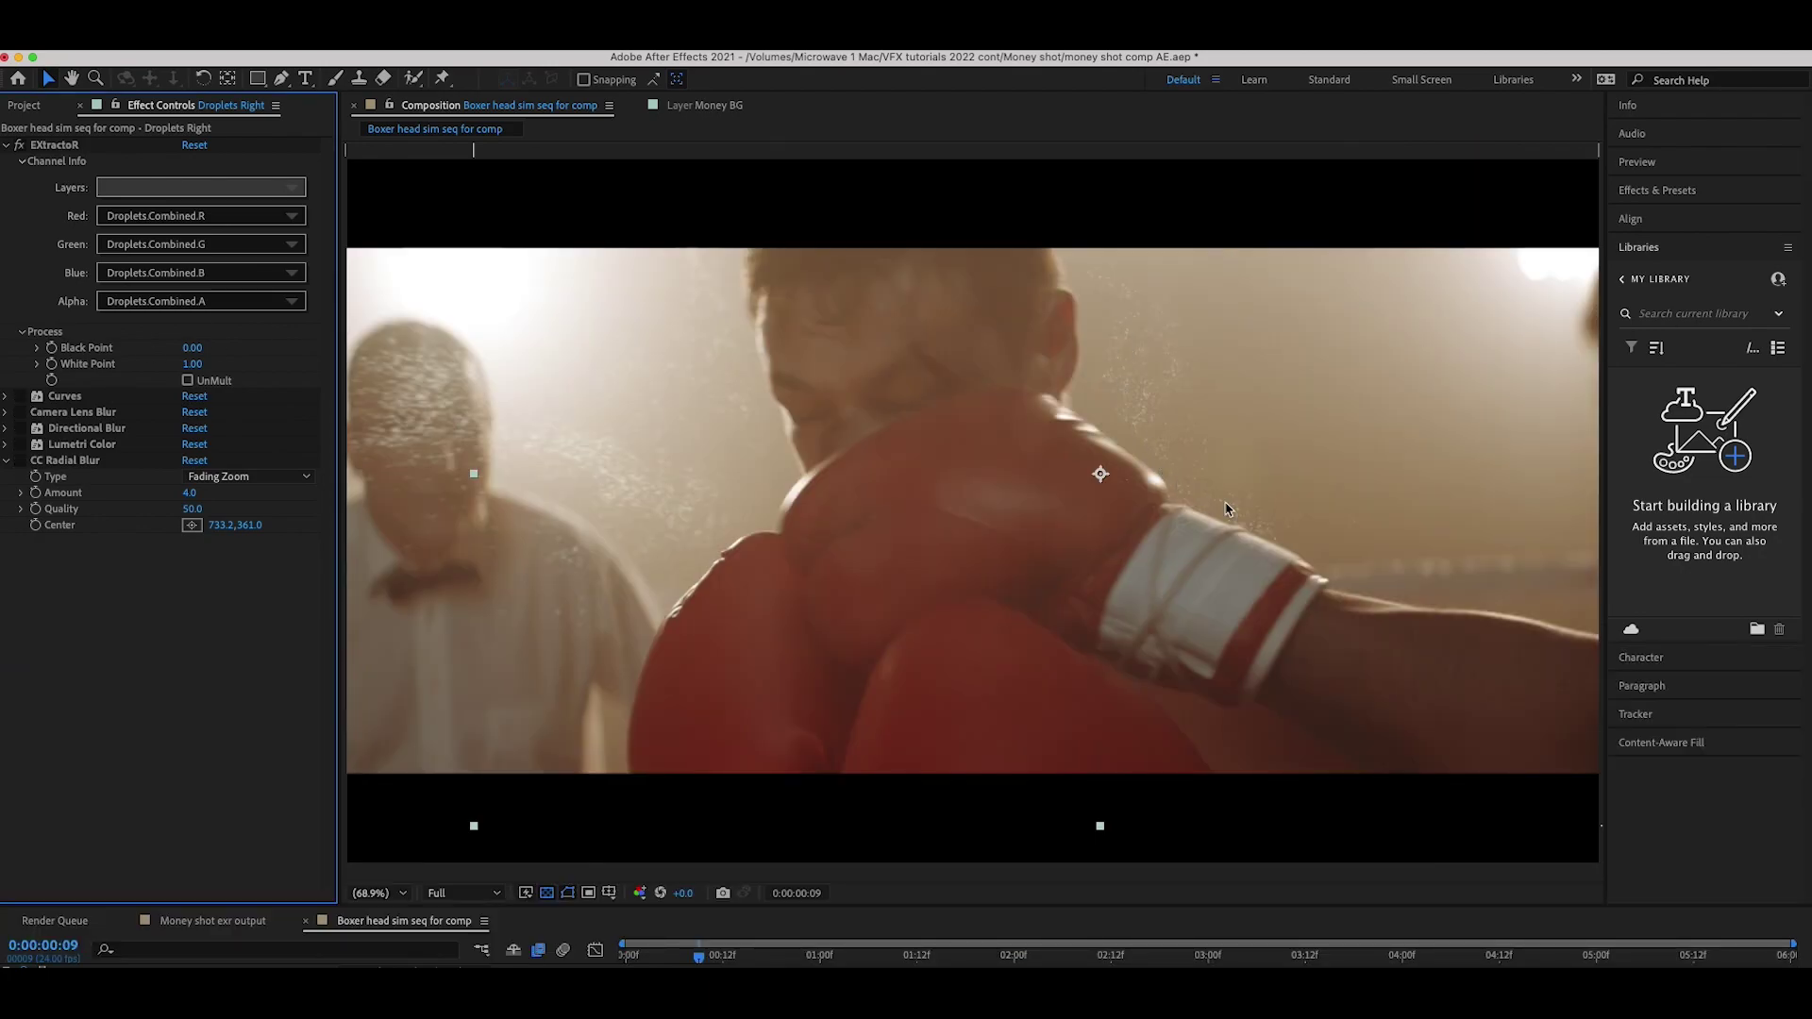
pyautogui.click(20, 396)
pyautogui.click(20, 429)
pyautogui.click(7, 460)
pyautogui.moveTo(891, 907); pyautogui.dragTo(941, 528)
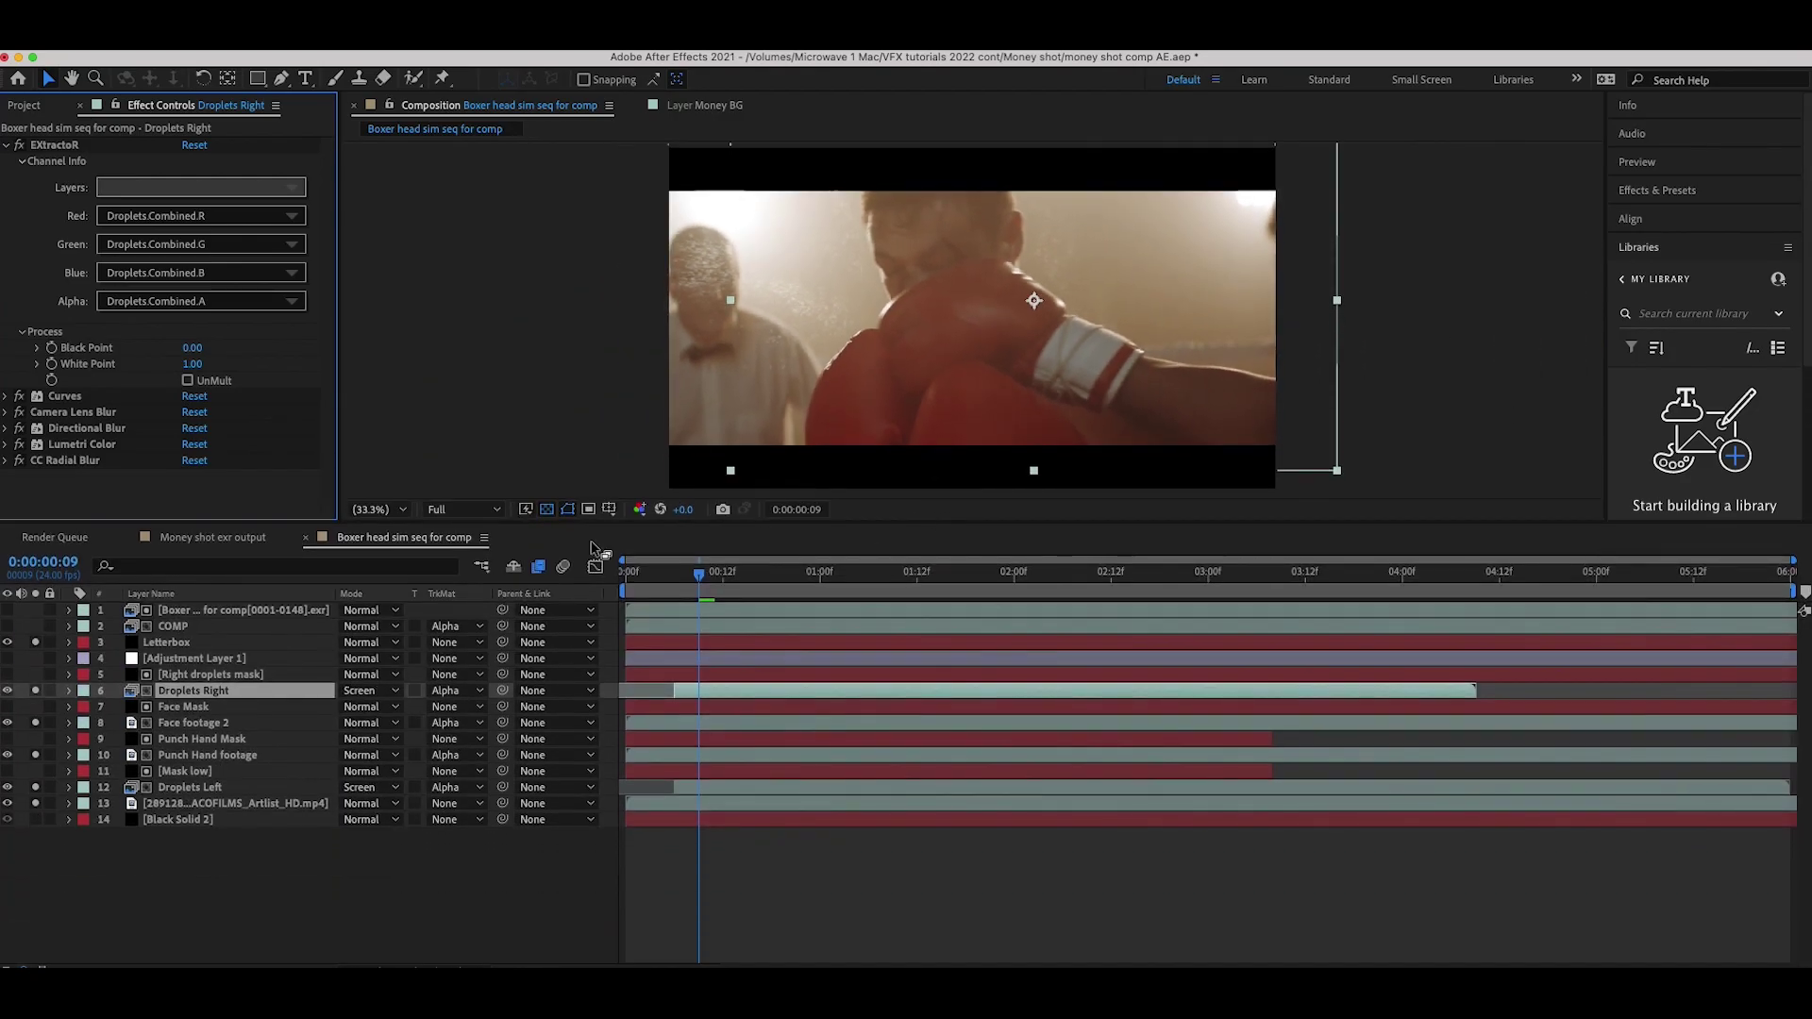
# Check Adjustment Layer 1's Lumetri Color and CC Light Rays effects, and view the Letterbox layer's mask.
pyautogui.click(207, 657)
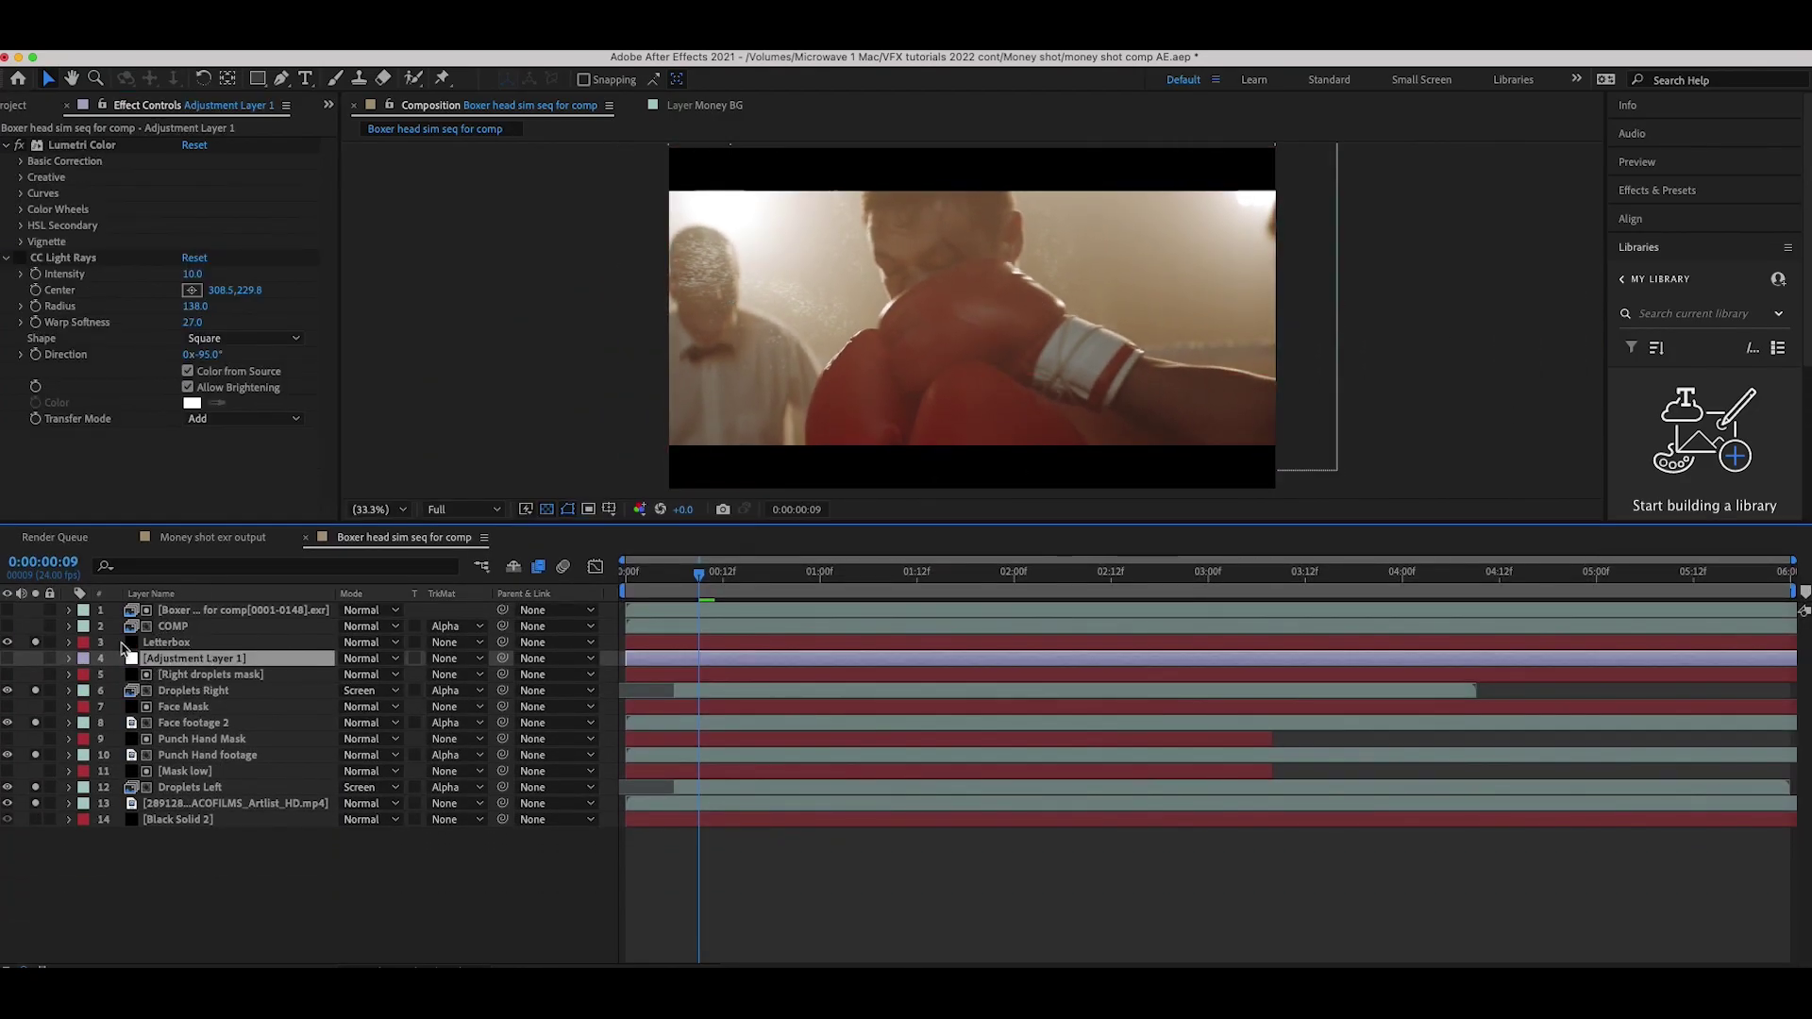
pyautogui.moveTo(73, 522); pyautogui.dragTo(74, 627)
pyautogui.click(170, 745)
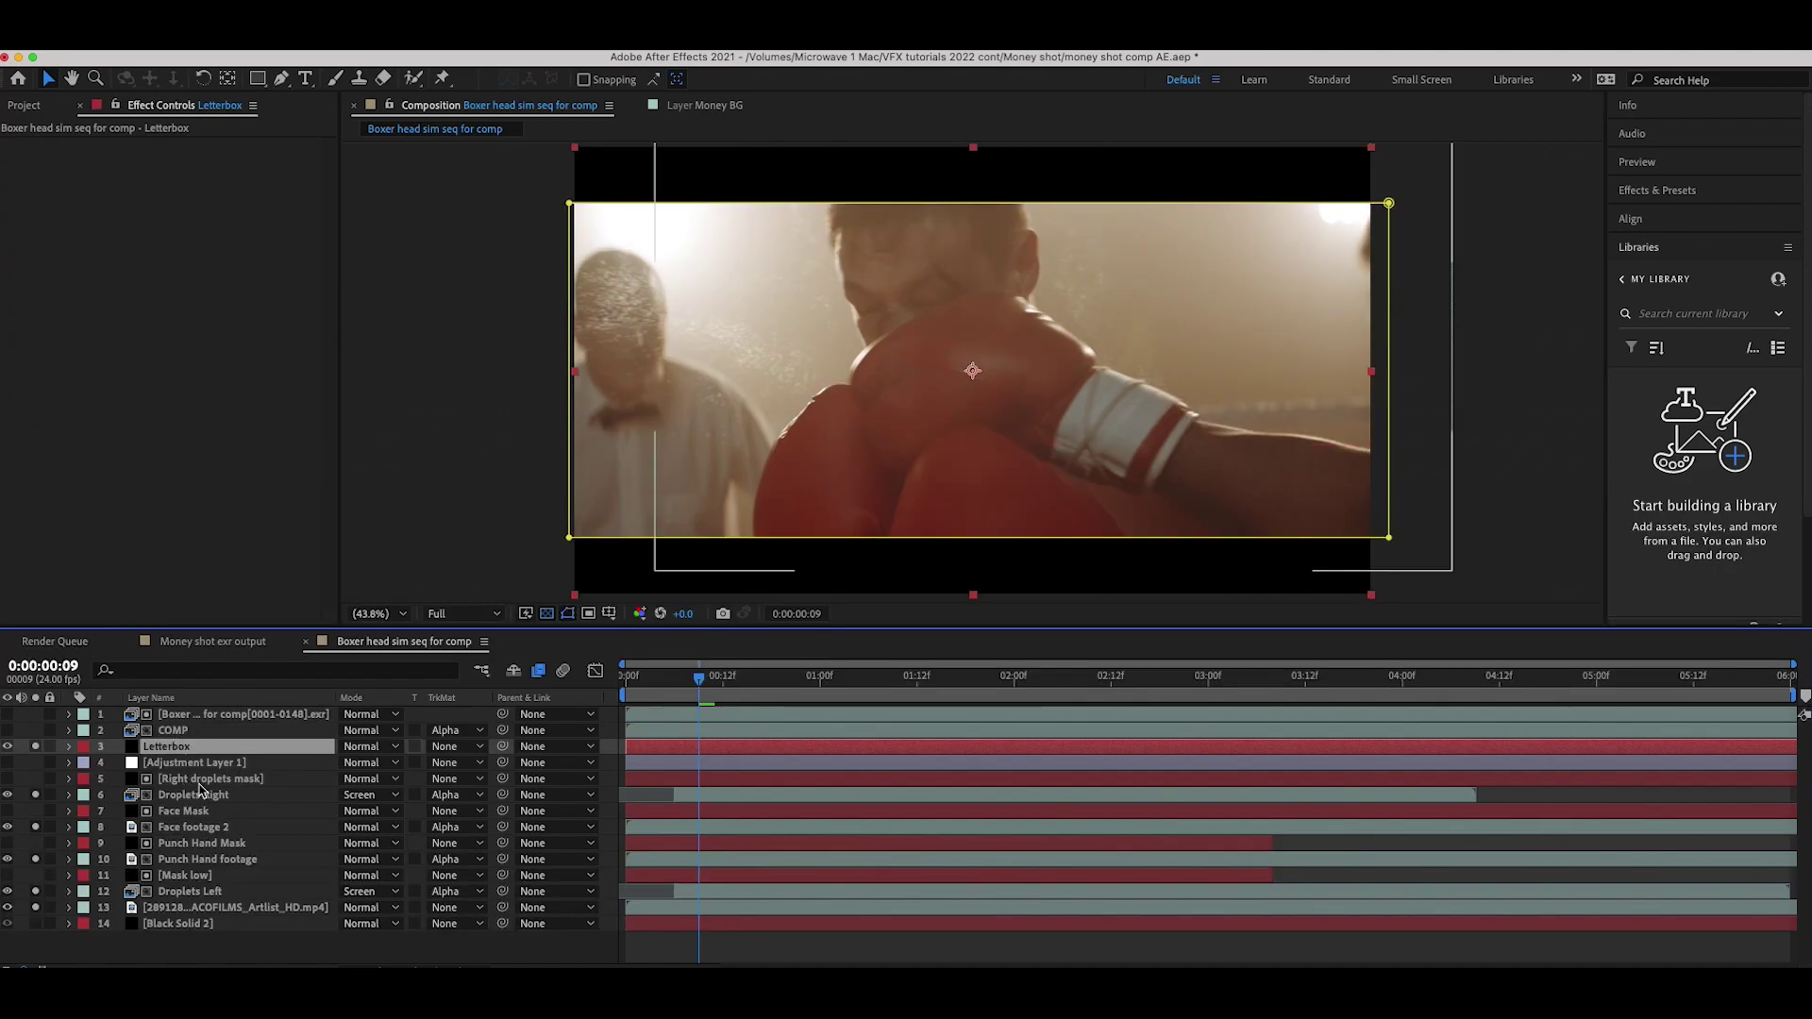
# Play back the face and punching-hand cutouts without the background footage, then show the full composite and select the boxing footage.
pyautogui.click(36, 827)
pyautogui.press('space')
pyautogui.press('space')
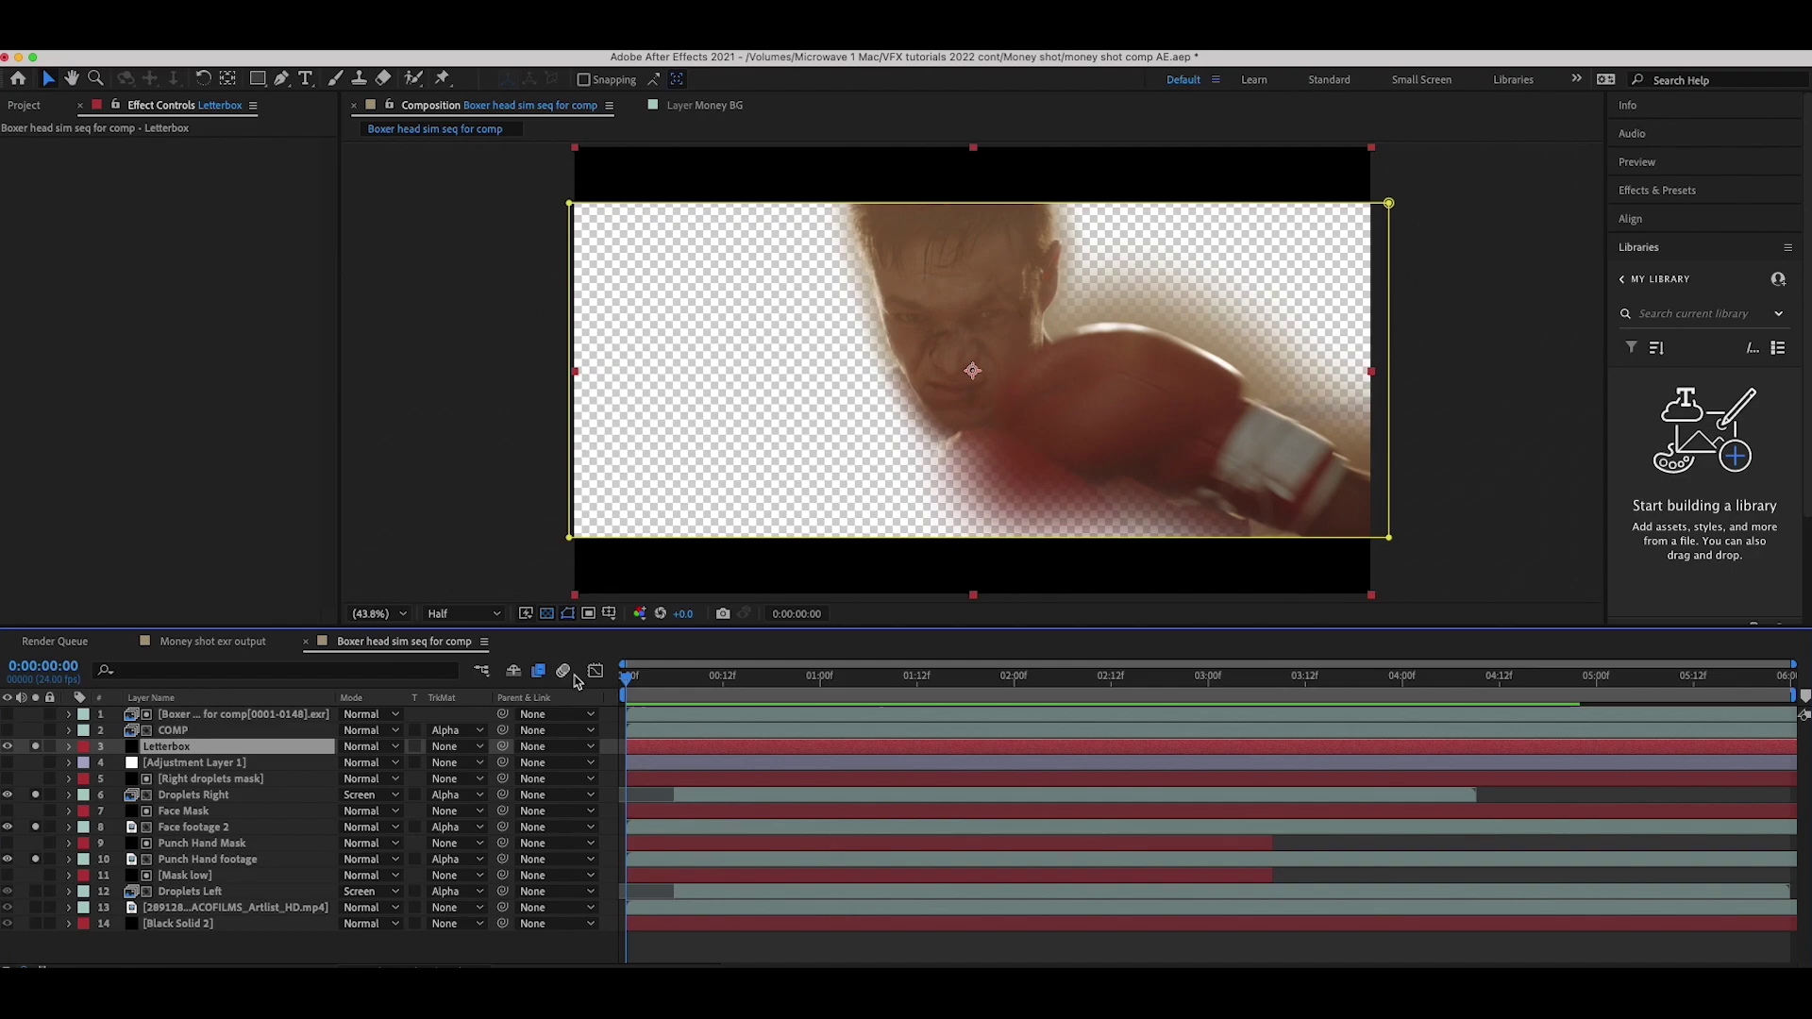
pyautogui.press('space')
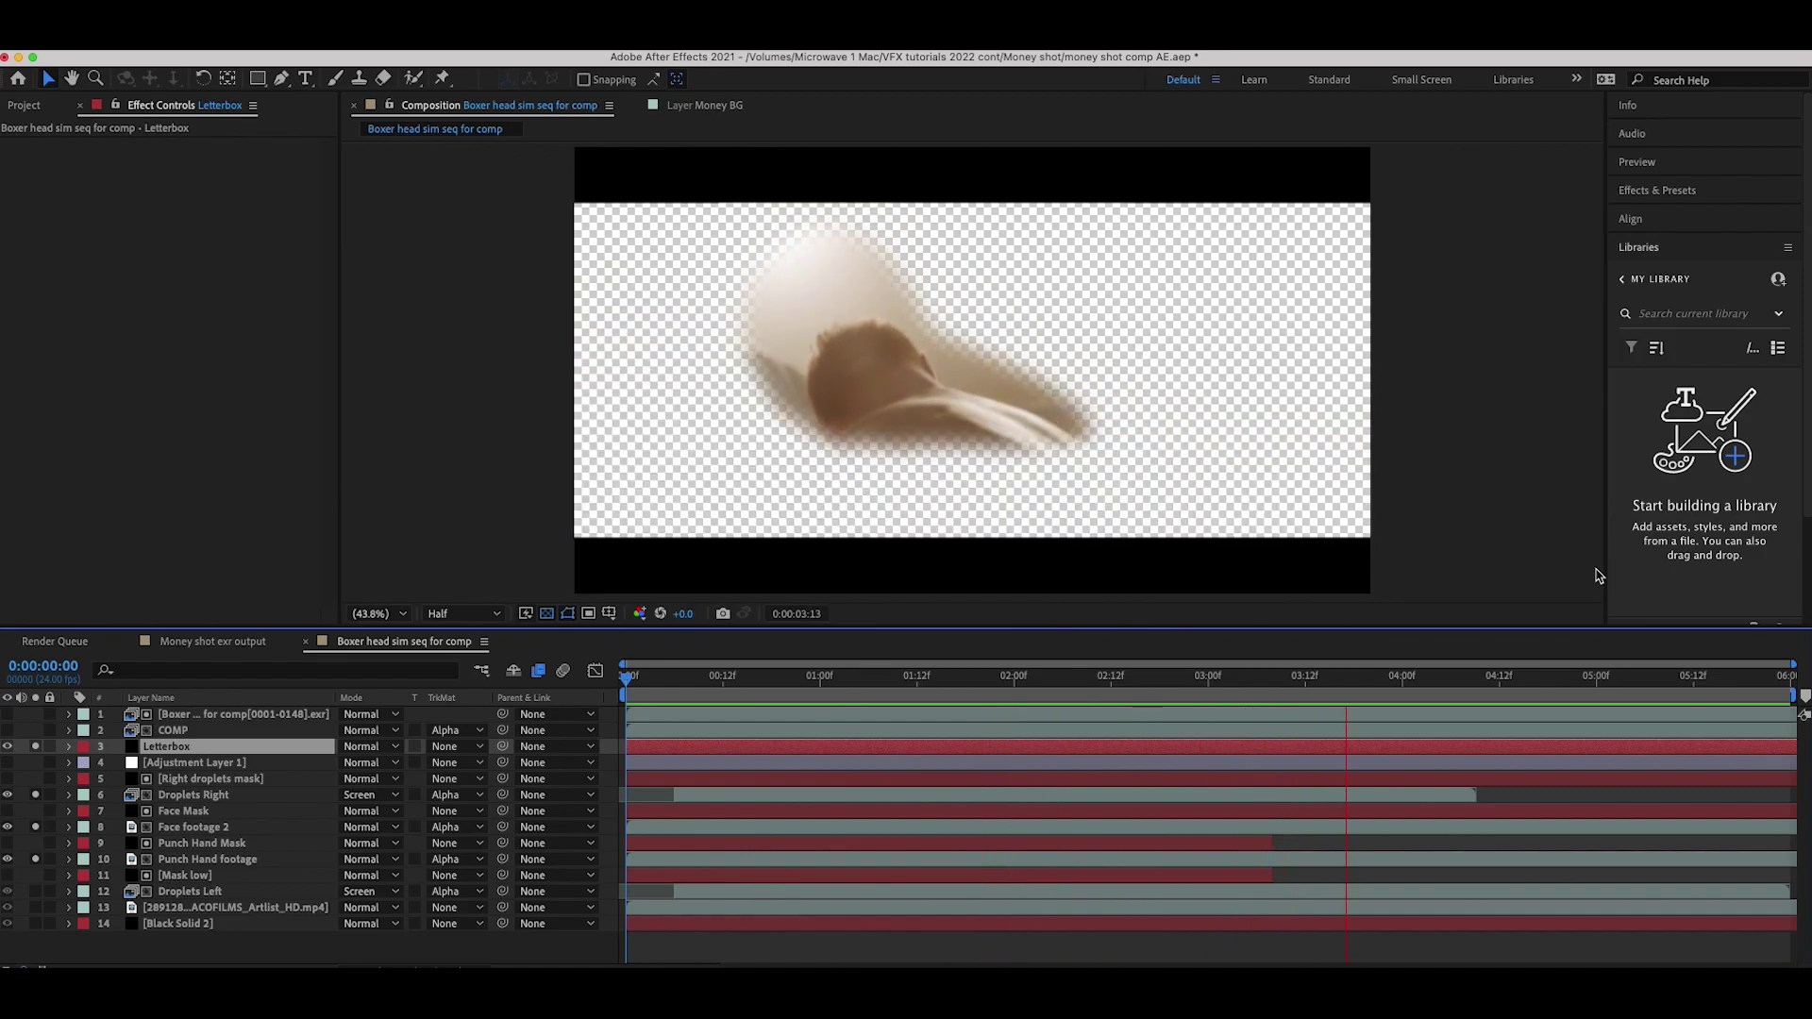
pyautogui.click(896, 349)
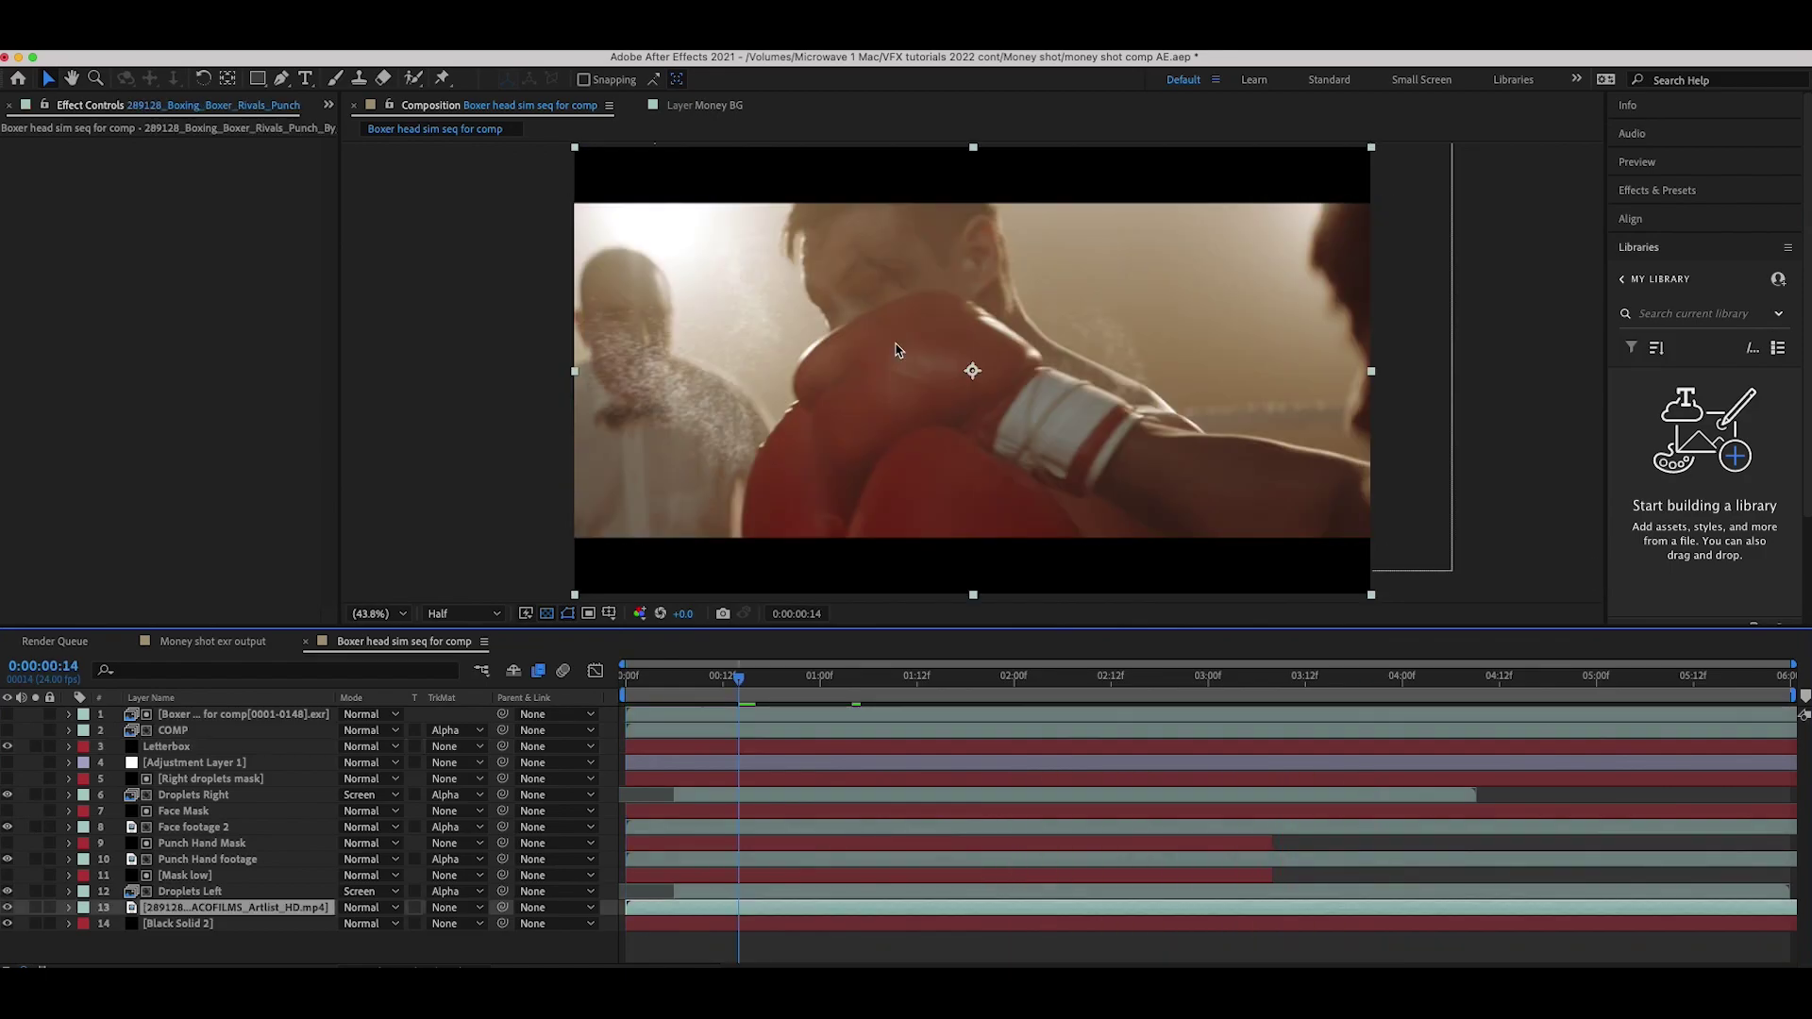